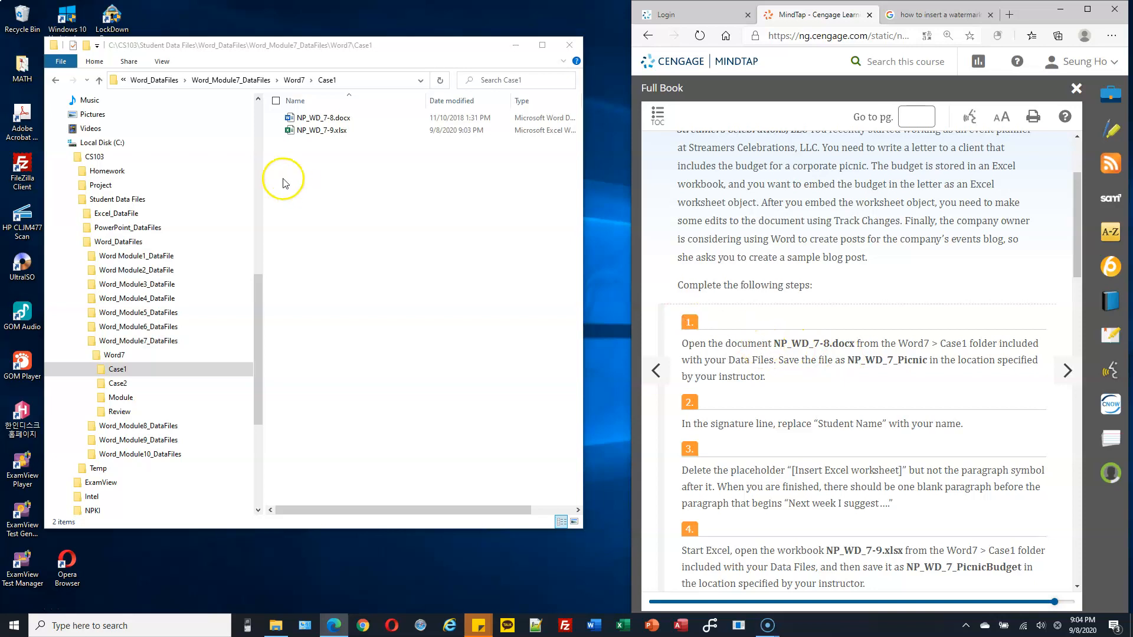
# - Copy NP_WD_7-8.docx from the Case1 folder into the CS103 Homework folder
pyautogui.click(327, 118)
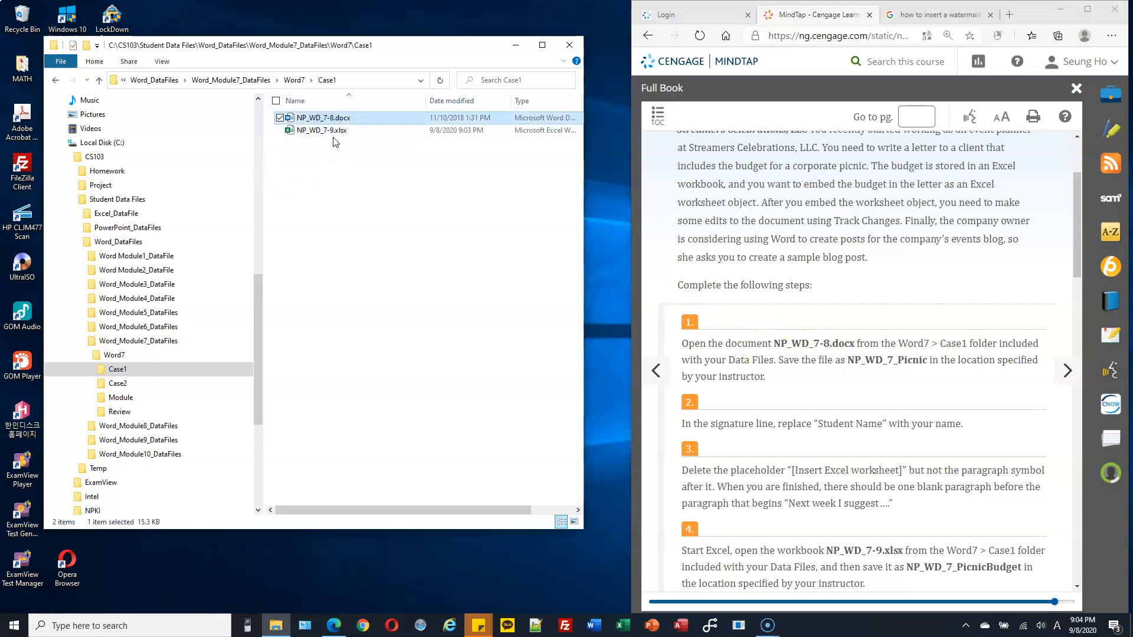
pyautogui.click(106, 171)
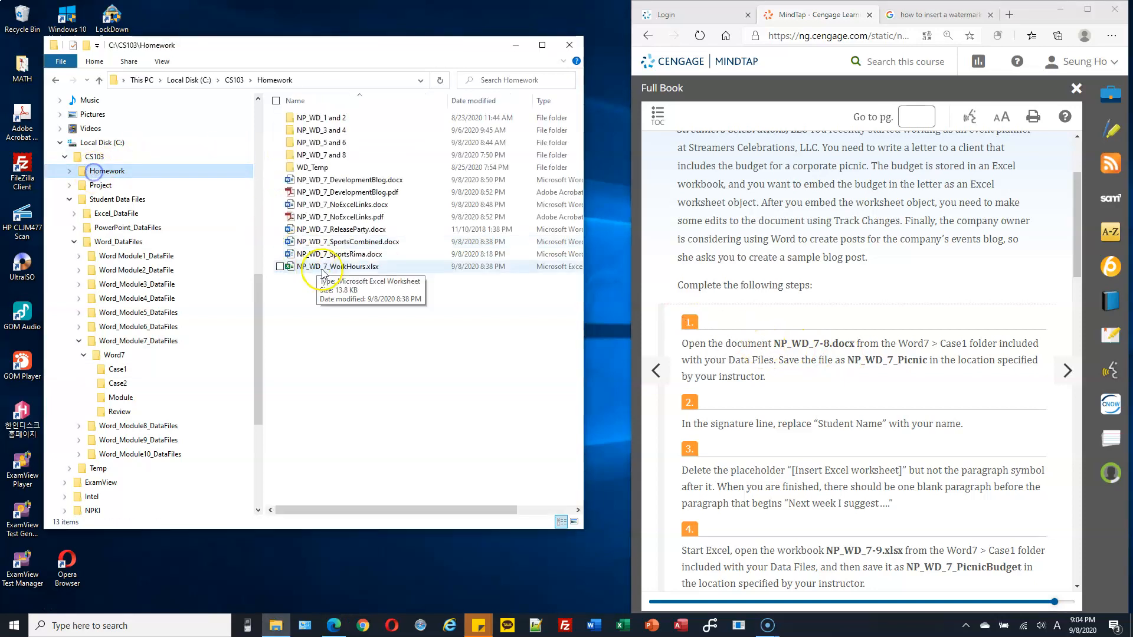
pyautogui.hotkey('ctrl', 'v')
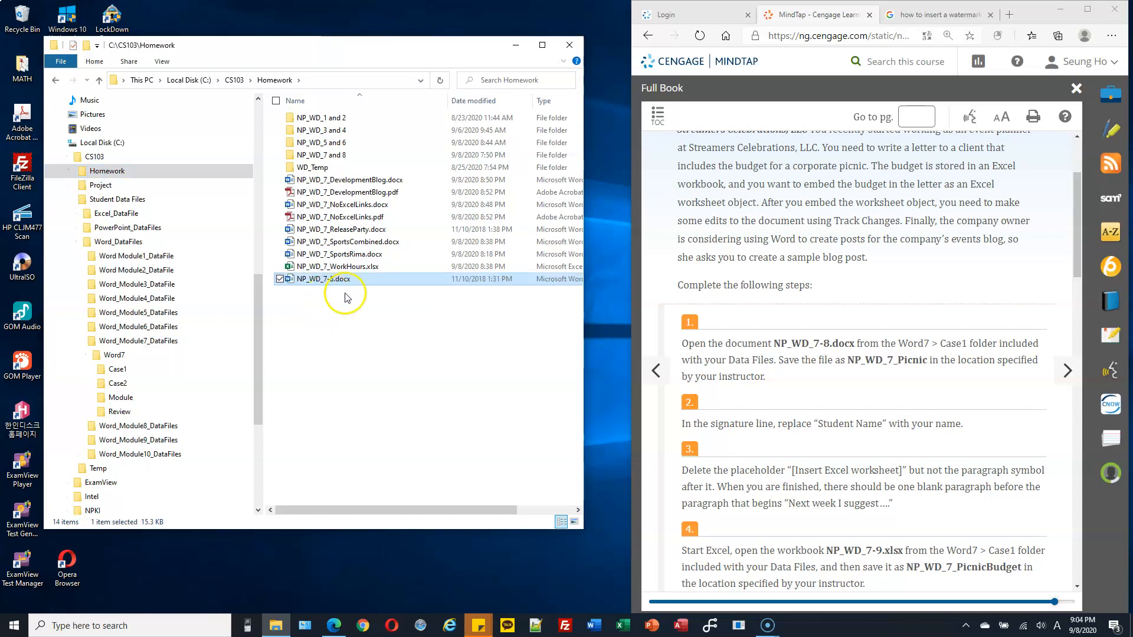
# - Rename the copied NP_WD_7-8.docx in the Homework folder as NP_WD_7_Picnic, copying the name from the assignment instructions
pyautogui.click(860, 345)
pyautogui.moveTo(848, 360); pyautogui.dragTo(925, 356)
pyautogui.hotkey('ctrl', 'c')
pyautogui.click(341, 279)
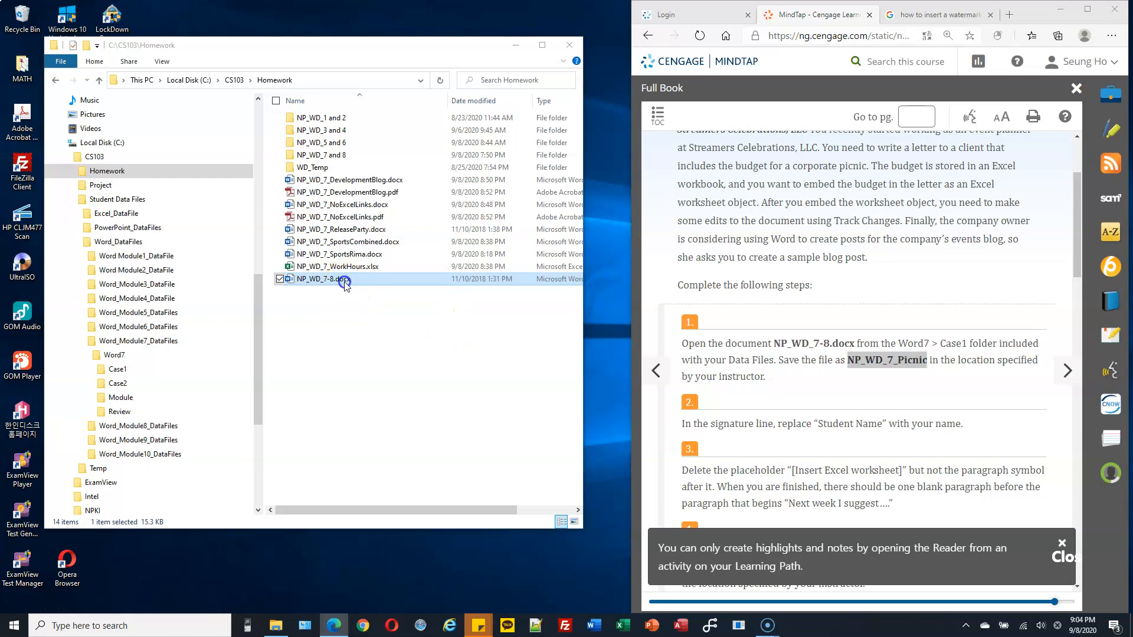
pyautogui.hotkey('ctrl', 'v')
pyautogui.click(357, 293)
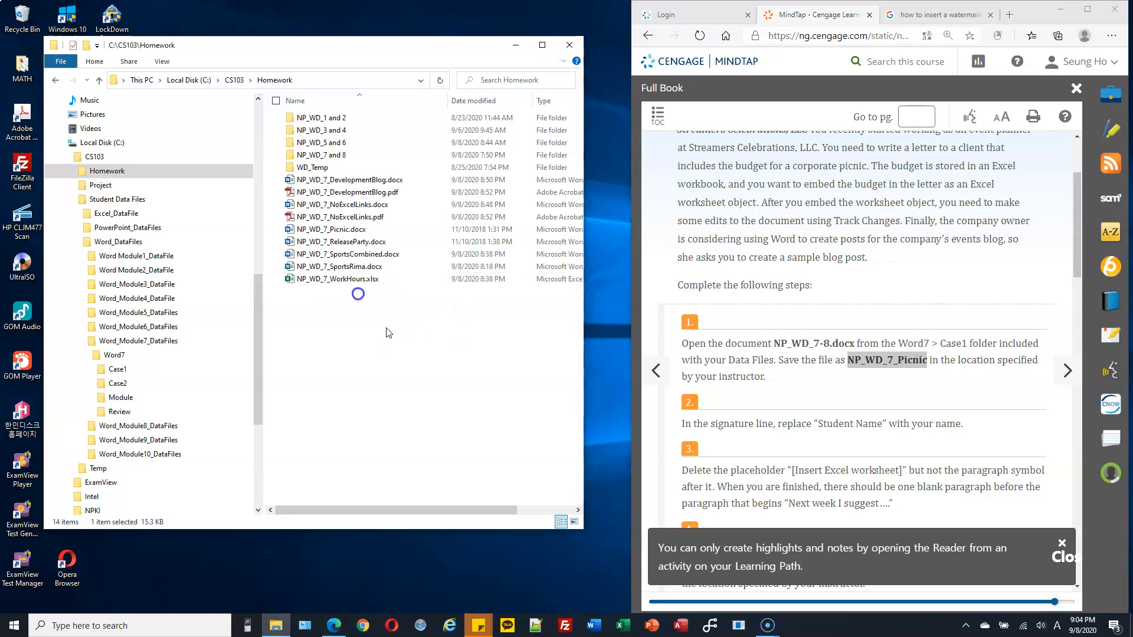
# - Open NP_WD_7_Picnic.docx and replace "Student Name" in the signature line with the student's full name
pyautogui.doubleClick(354, 231)
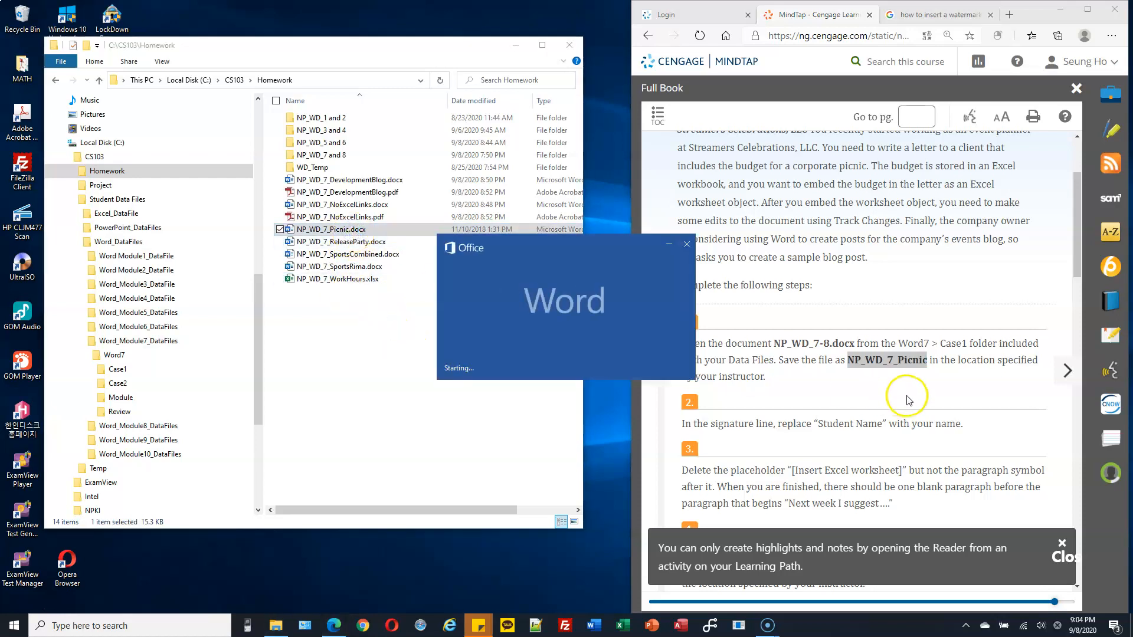
pyautogui.scroll(-2, 911, 399)
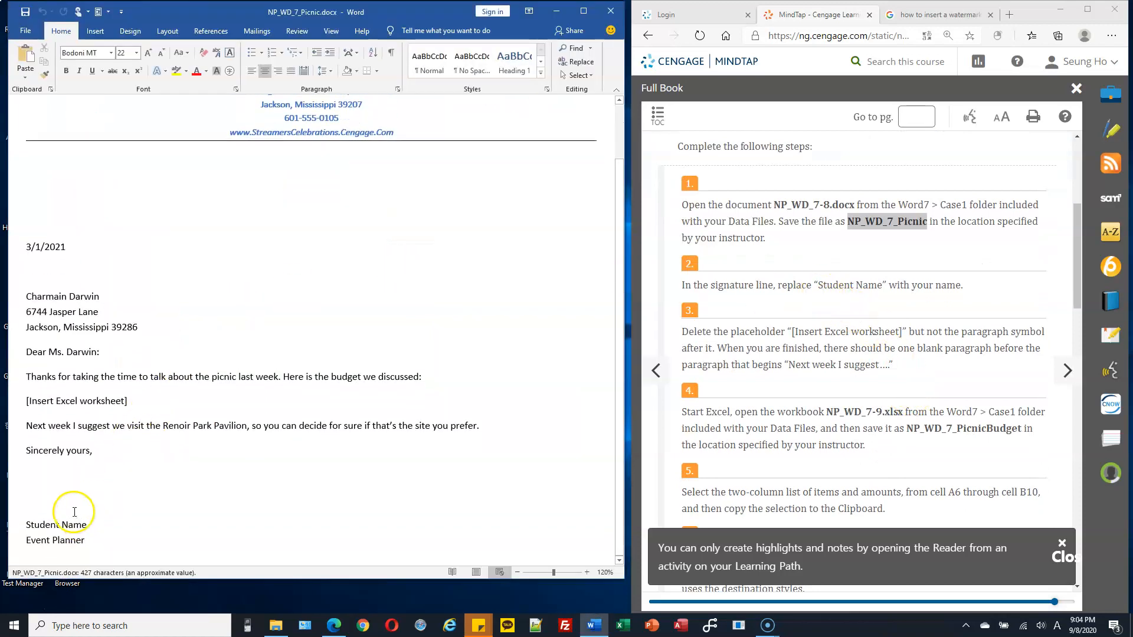
pyautogui.tripleClick(48, 529)
pyautogui.moveTo(26, 525); pyautogui.dragTo(83, 523)
pyautogui.write('Se')
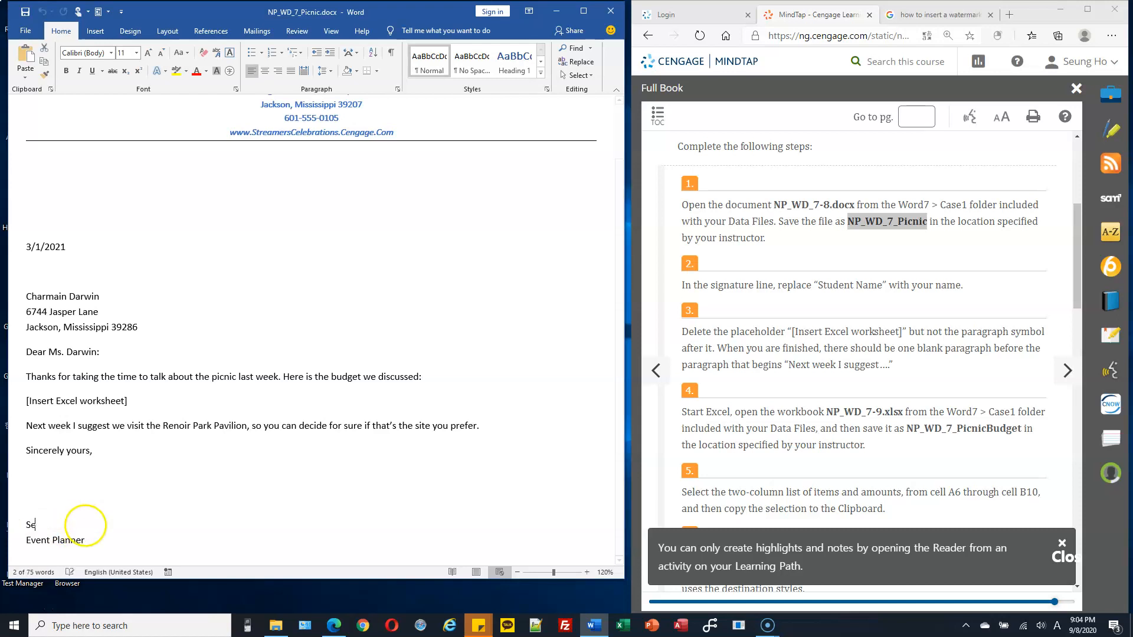
pyautogui.write('an Pak')
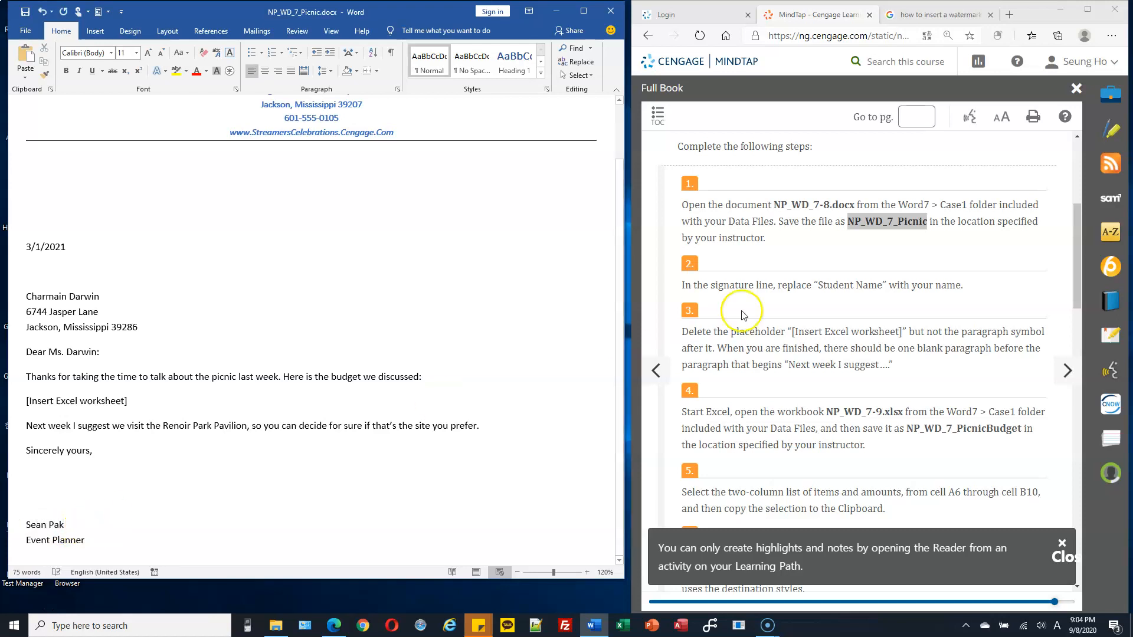
# - Delete the placeholder "[Insert Excel worksheet]" but keep its paragraph mark, showing formatting marks only while deleting
pyautogui.click(783, 324)
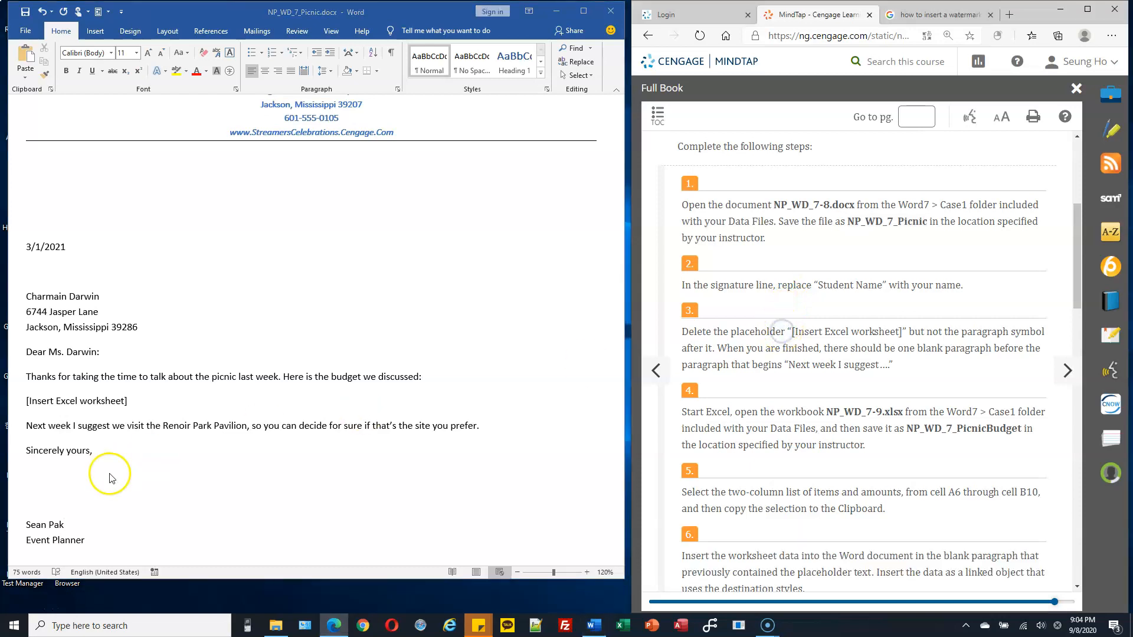
pyautogui.click(36, 402)
pyautogui.moveTo(28, 403); pyautogui.dragTo(127, 401)
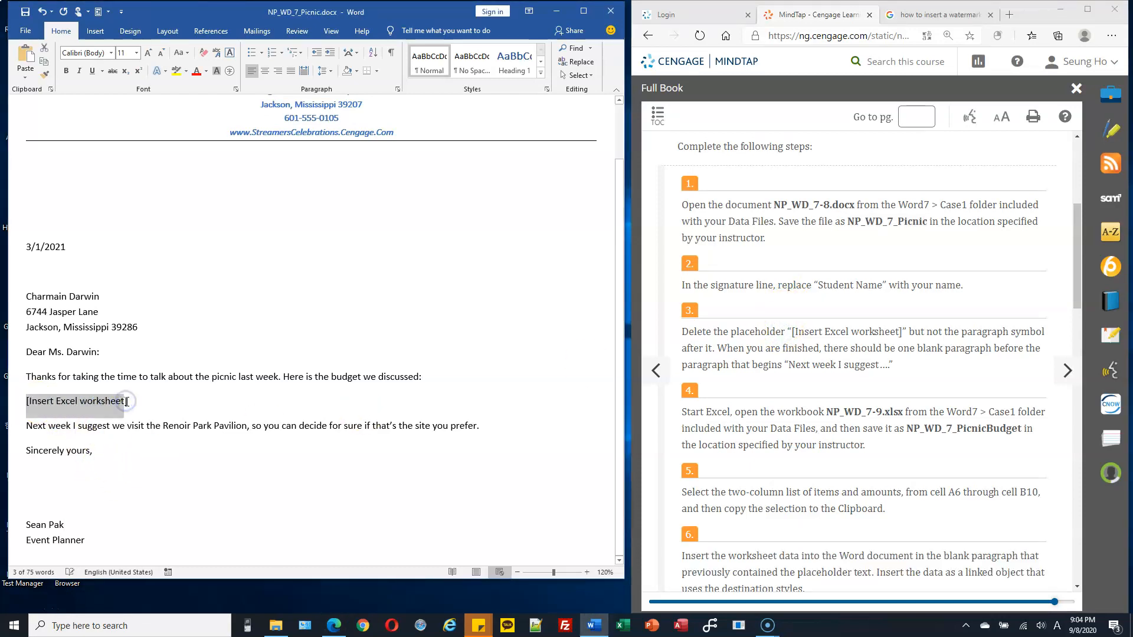
pyautogui.click(390, 53)
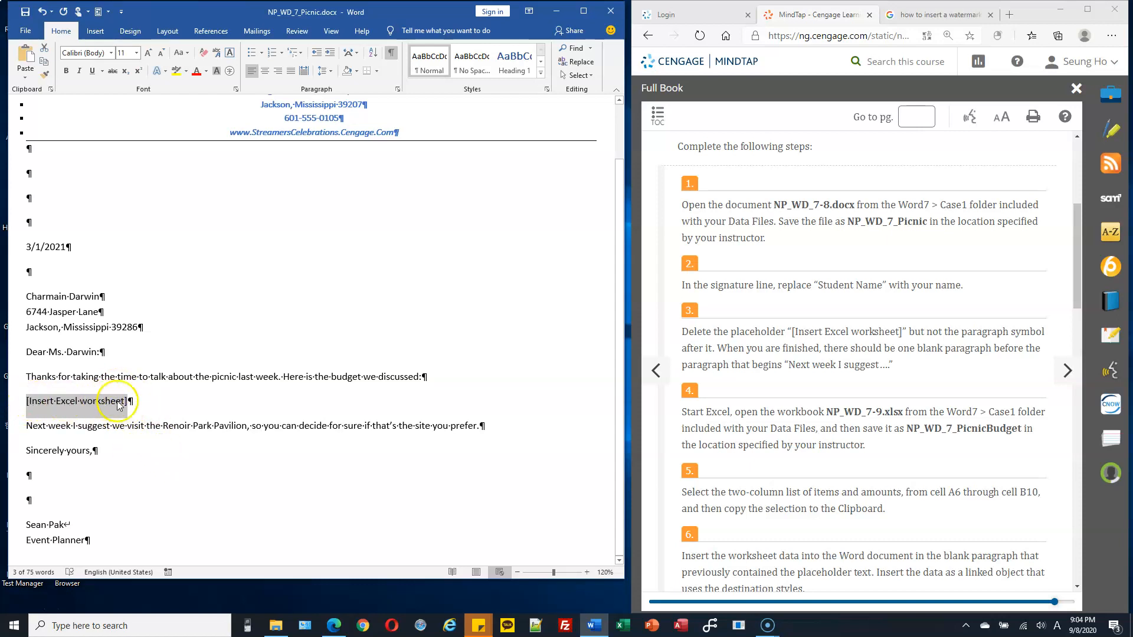
pyautogui.press('Delete')
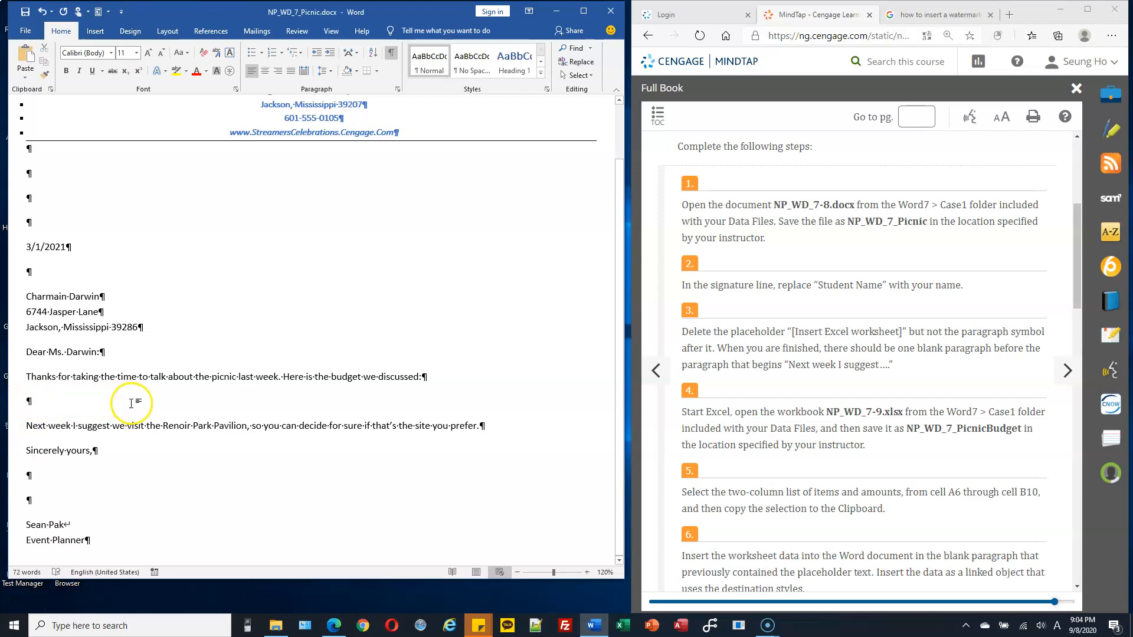
pyautogui.click(391, 54)
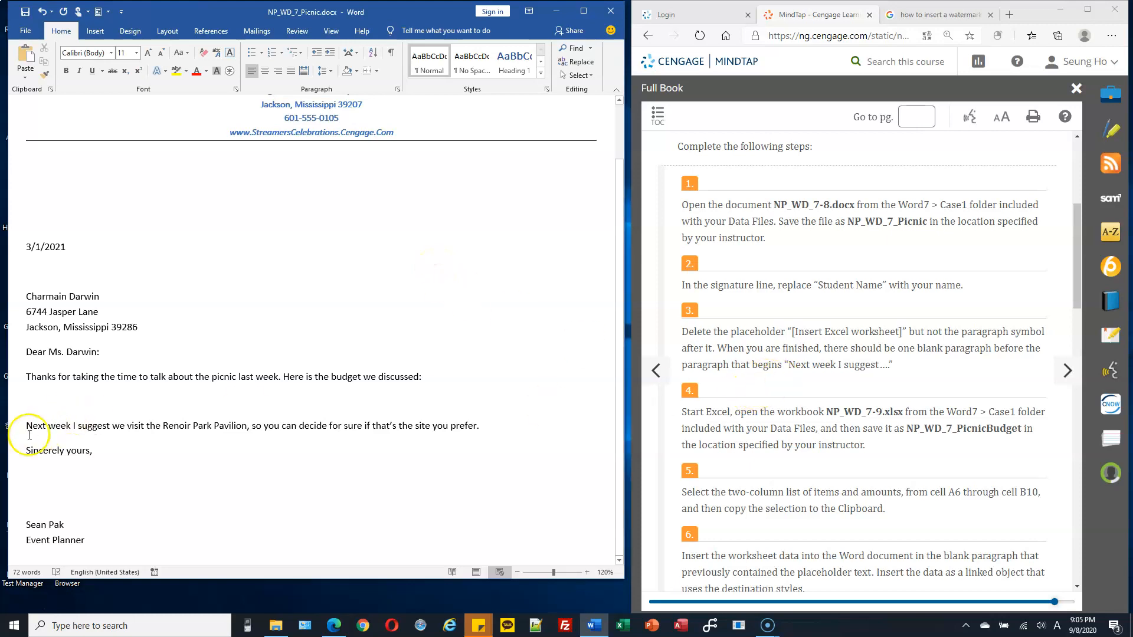
# - Switch to File Explorer and copy NP_WD_7-9.xlsx from the Case1 folder into the Homework folder
pyautogui.scroll(-2, 870, 356)
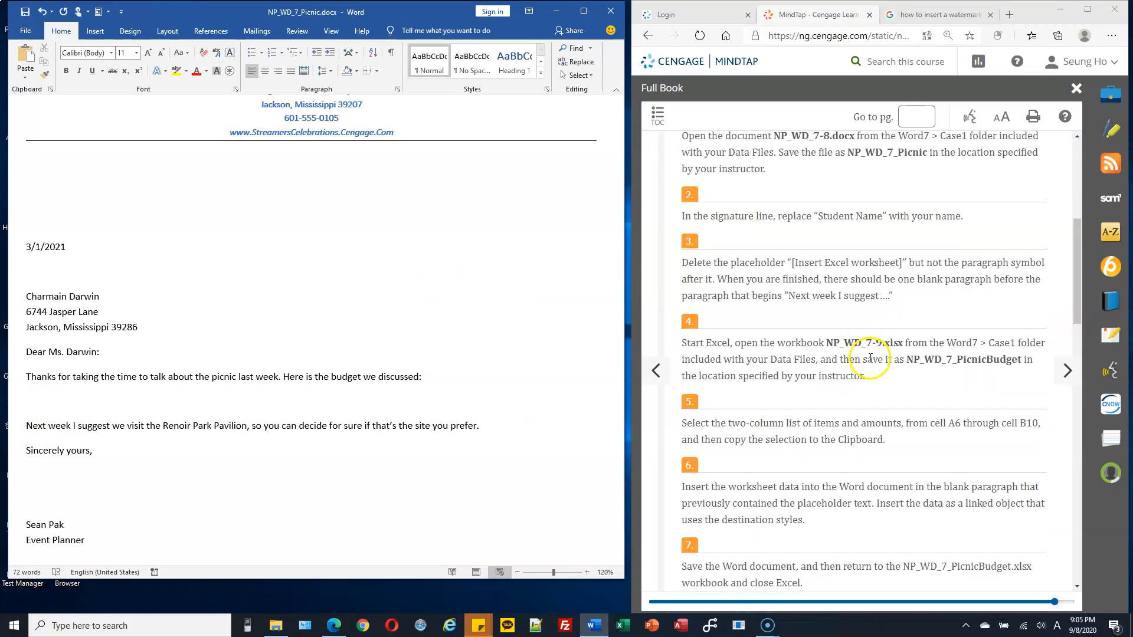
pyautogui.scroll(-2, 870, 357)
pyautogui.scroll(2, 870, 356)
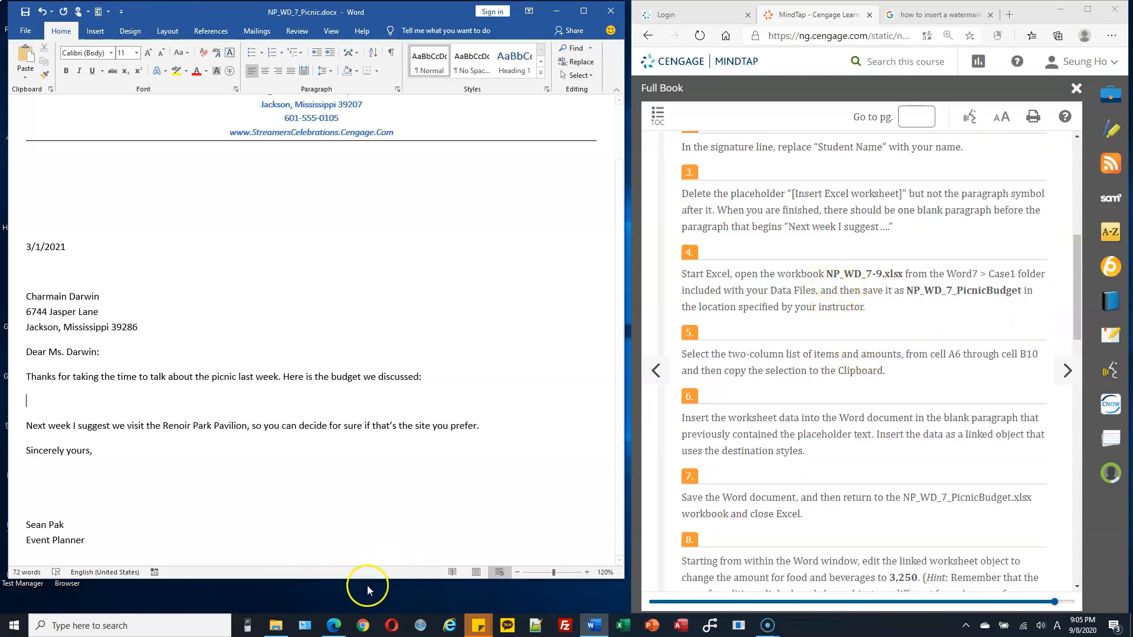
pyautogui.click(283, 632)
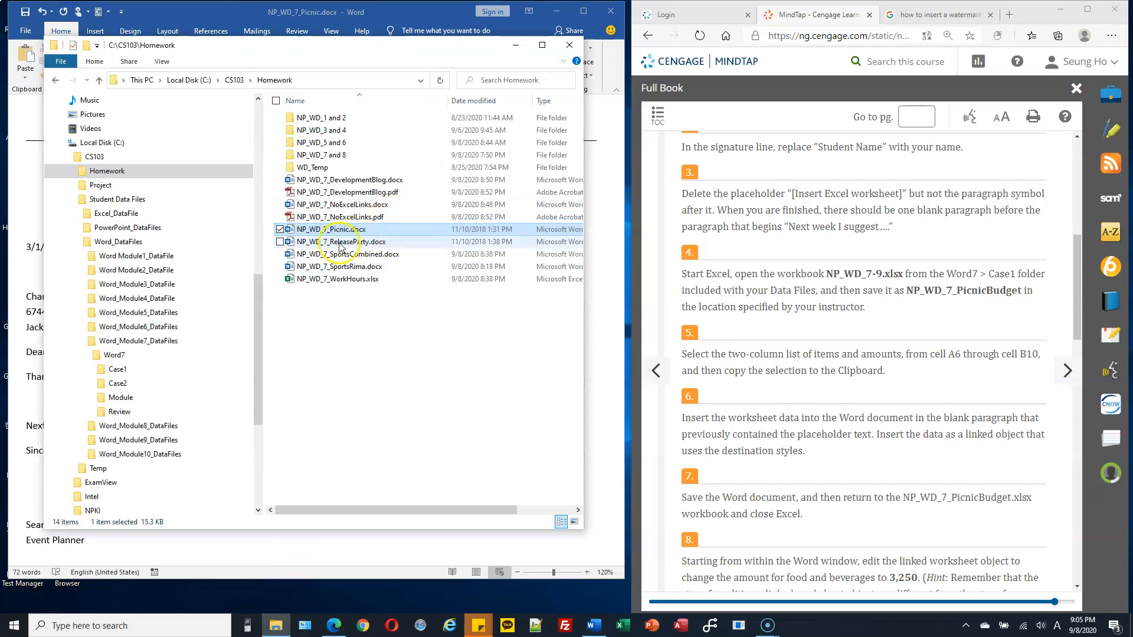
pyautogui.moveTo(253, 315); pyautogui.dragTo(253, 357)
pyautogui.click(135, 256)
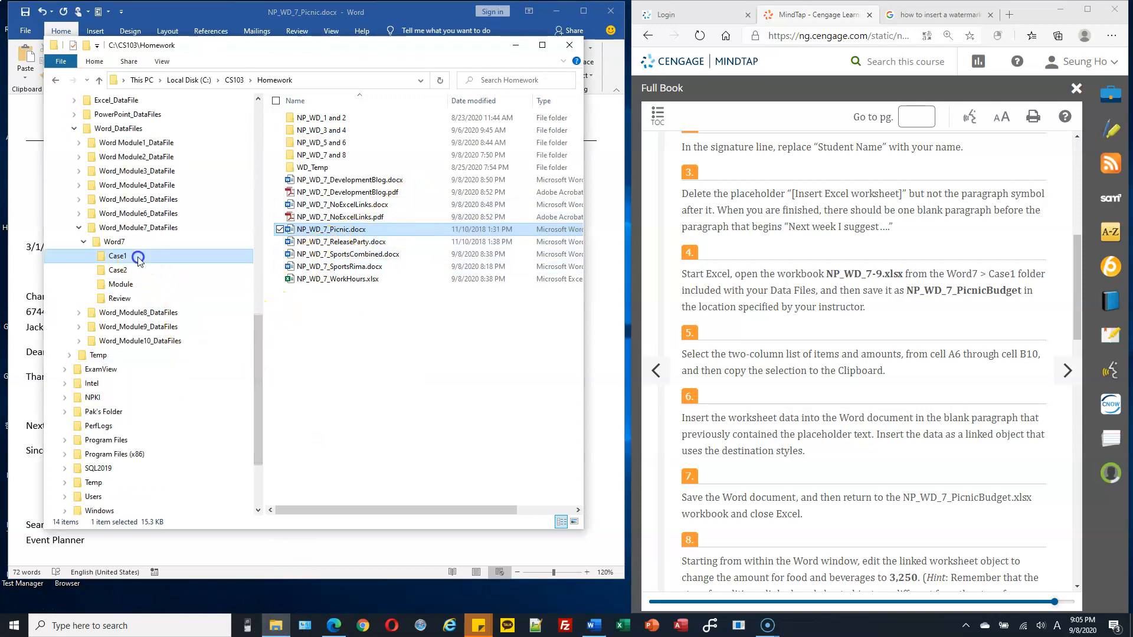
pyautogui.click(341, 130)
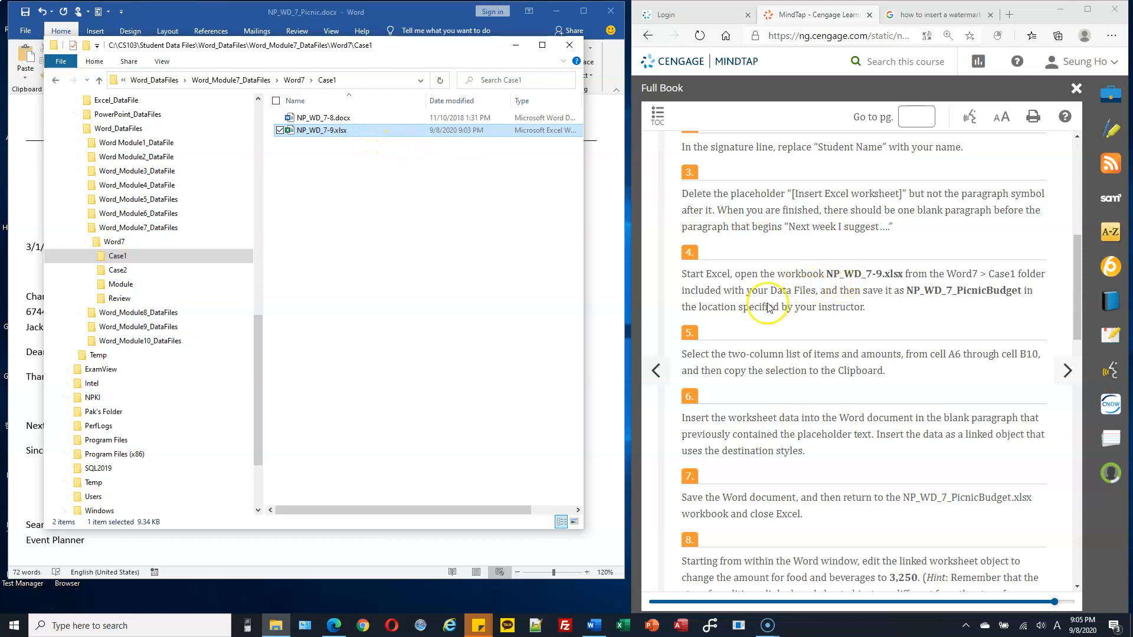
pyautogui.scroll(2, 260, 338)
pyautogui.scroll(3, 260, 333)
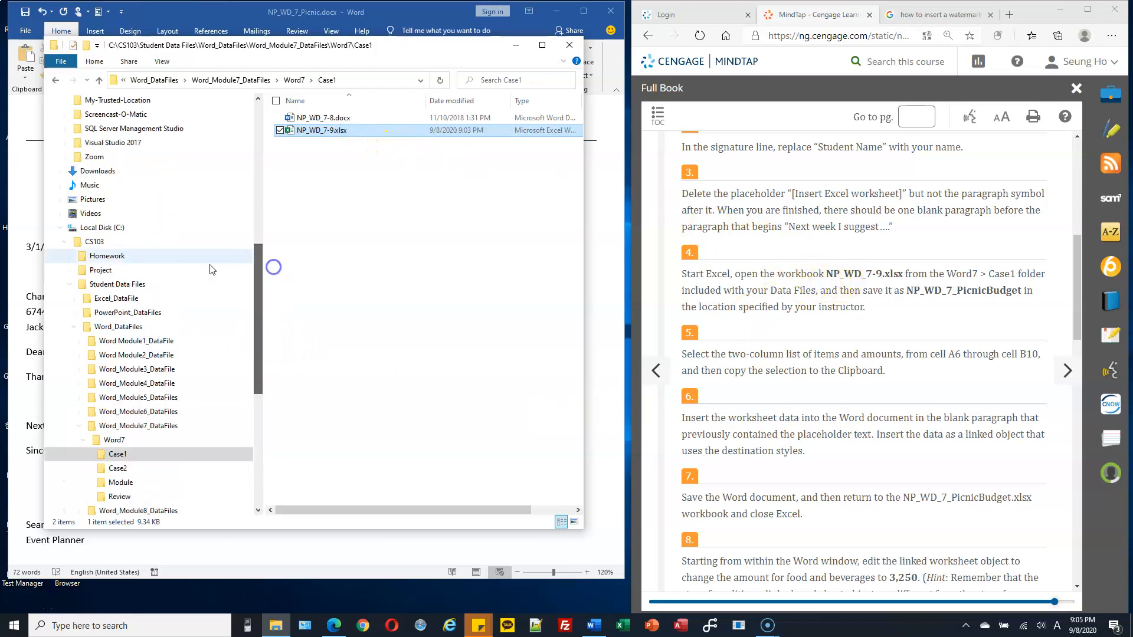
pyautogui.click(108, 255)
pyautogui.click(344, 330)
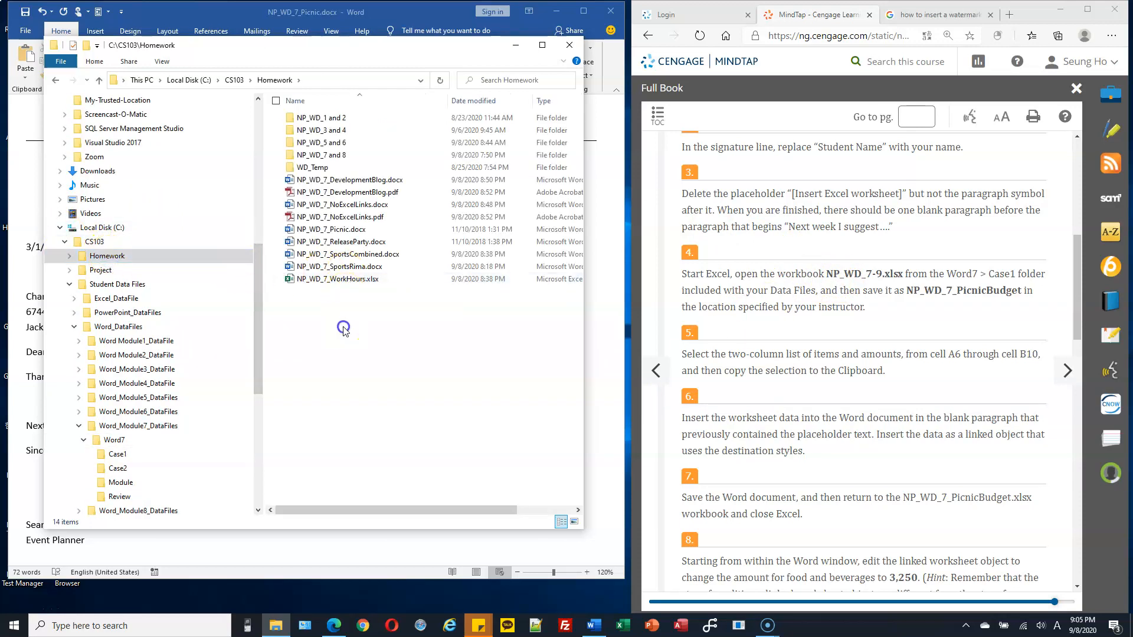
pyautogui.hotkey('ctrl', 'v')
# - Rename the copied NP_WD_7-9.xlsx workbook as NP_WD_7_PicnicBudget, copying the name from the assignment instructions
pyautogui.click(938, 291)
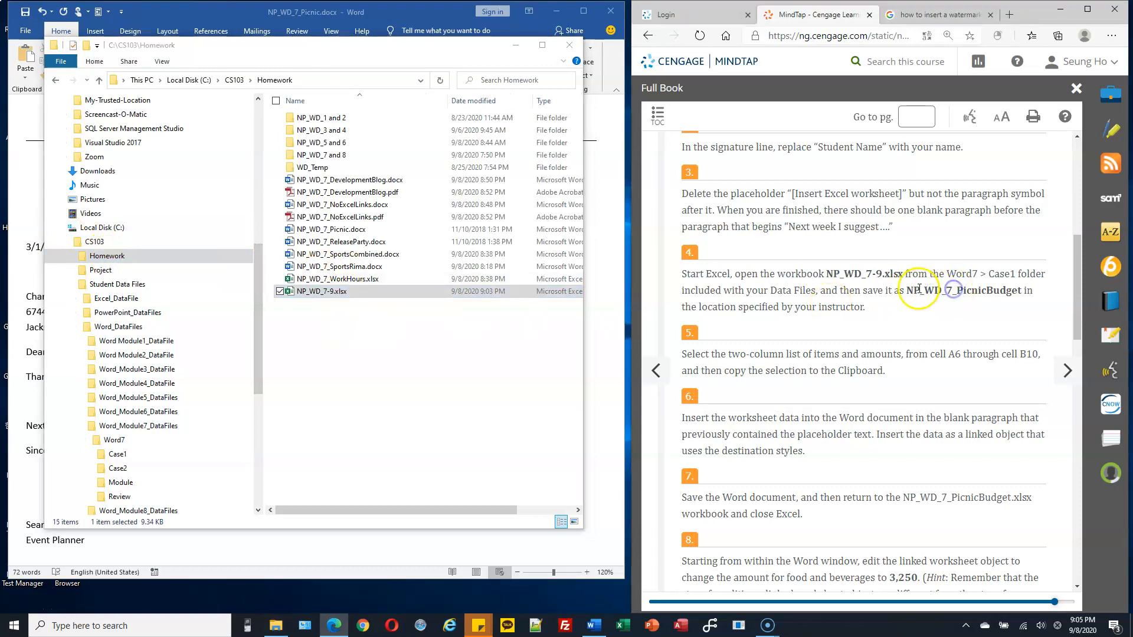
pyautogui.moveTo(907, 289); pyautogui.dragTo(1022, 292)
pyautogui.hotkey('ctrl', 'c')
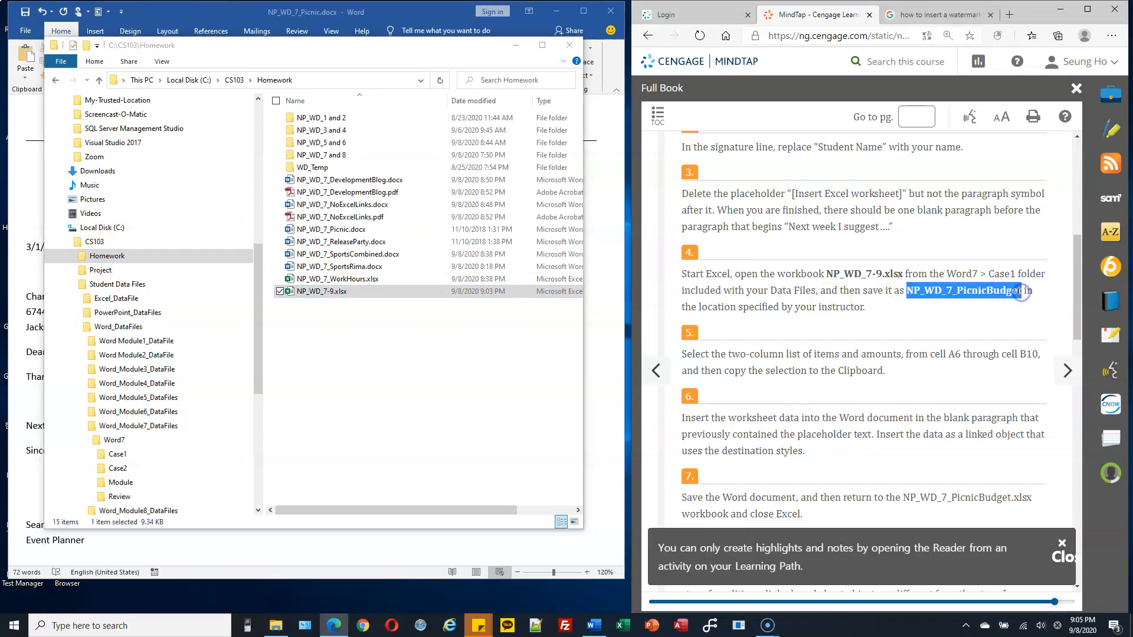
pyautogui.click(324, 292)
pyautogui.click(327, 292)
pyautogui.hotkey('ctrl', 'v')
pyautogui.click(439, 337)
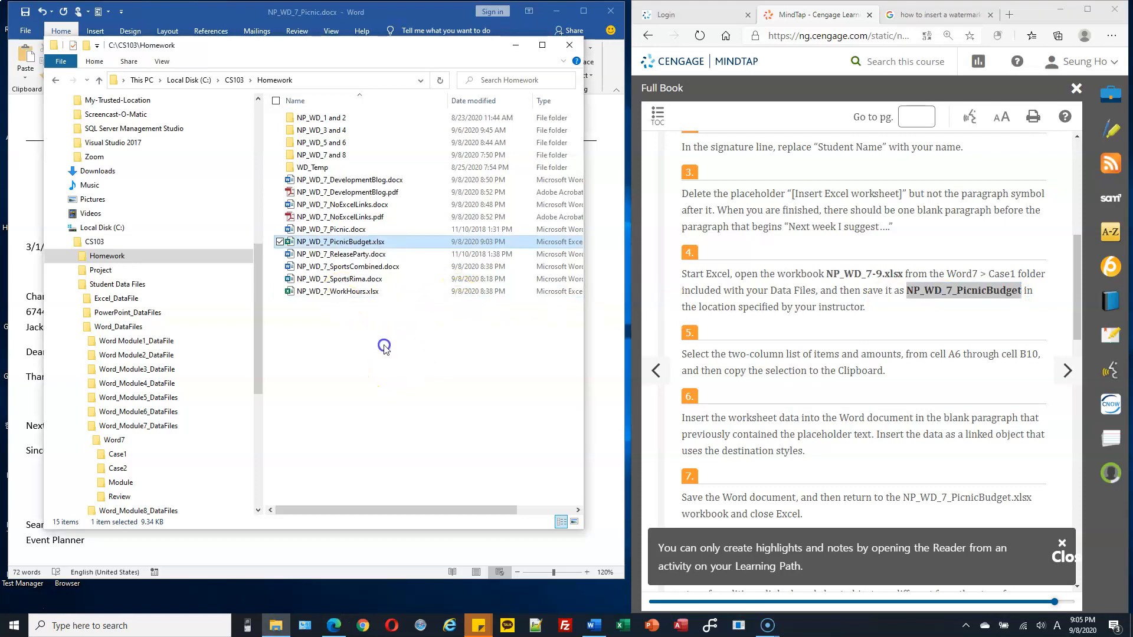
# - Open NP_WD_7_PicnicBudget.xlsx in Excel and copy the item and amount list in cells A6 through B10
pyautogui.doubleClick(372, 243)
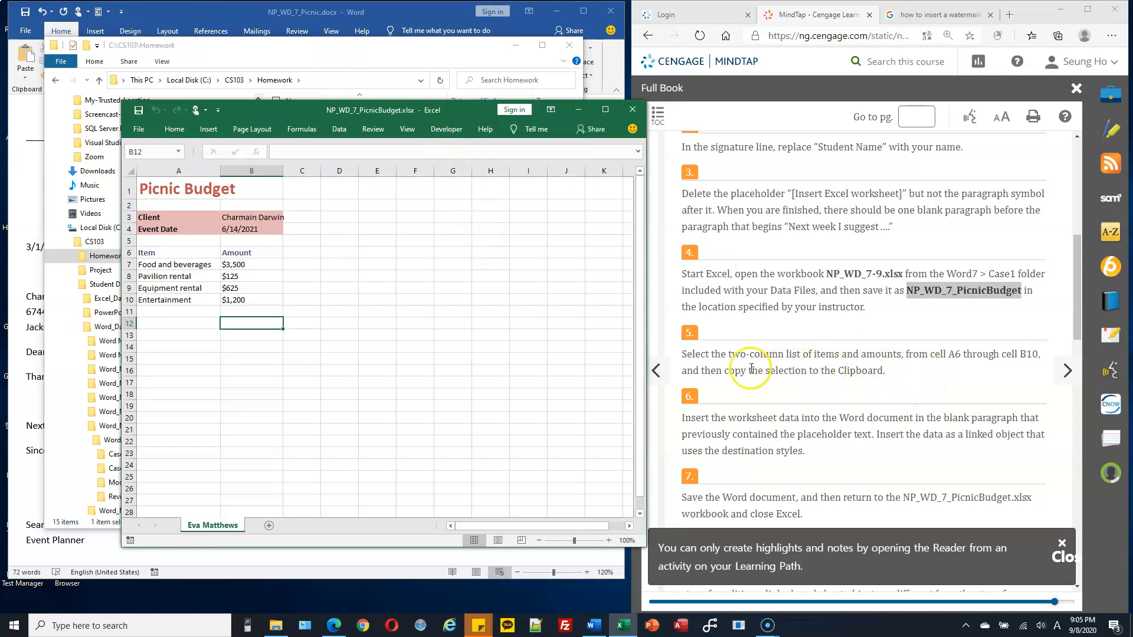
pyautogui.click(207, 256)
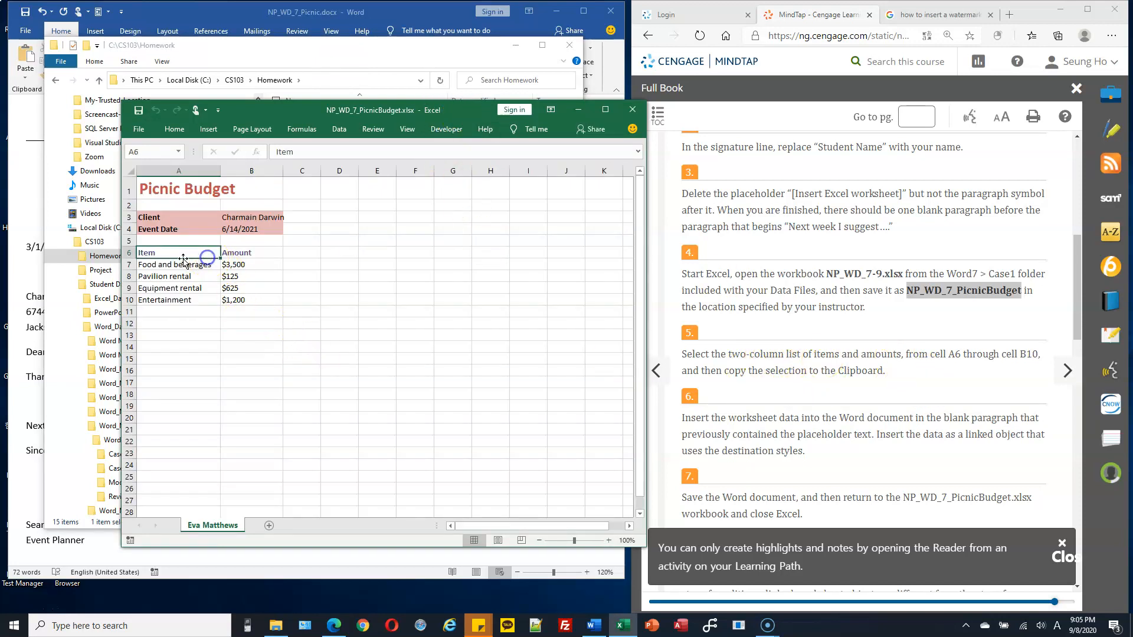
pyautogui.moveTo(182, 253); pyautogui.dragTo(237, 301)
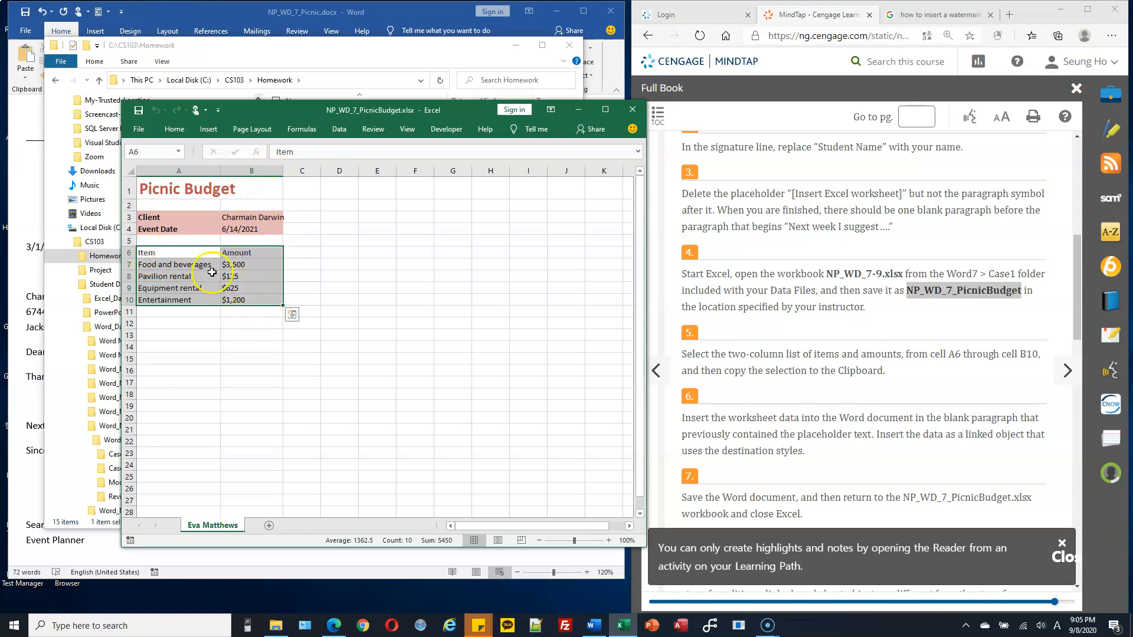
pyautogui.moveTo(150, 254); pyautogui.dragTo(266, 301)
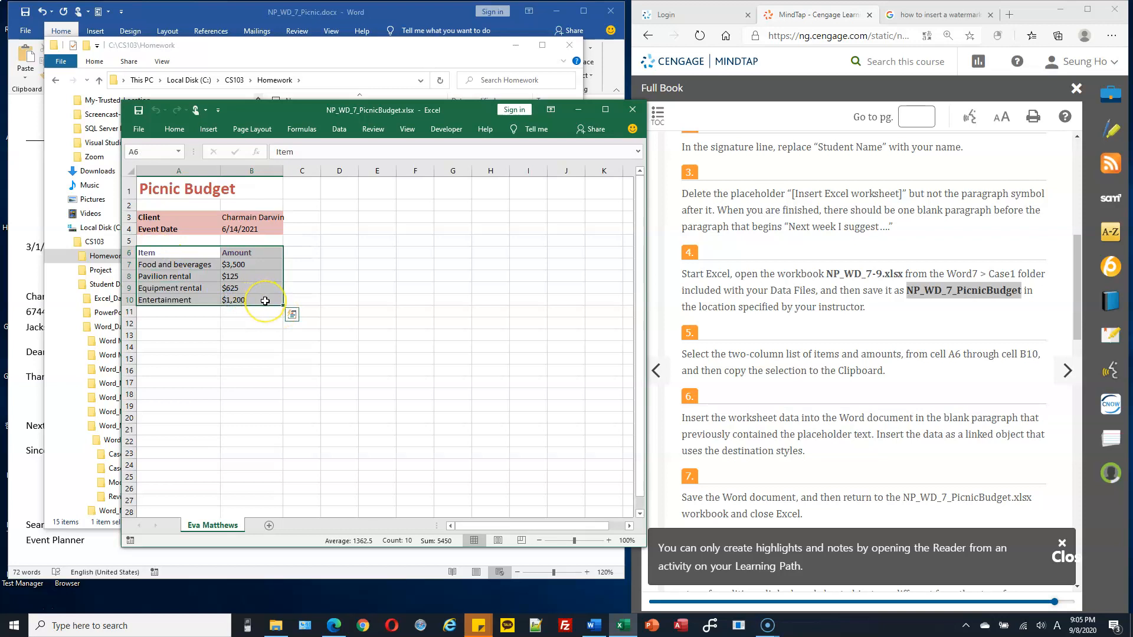
pyautogui.hotkey('ctrl', 'c')
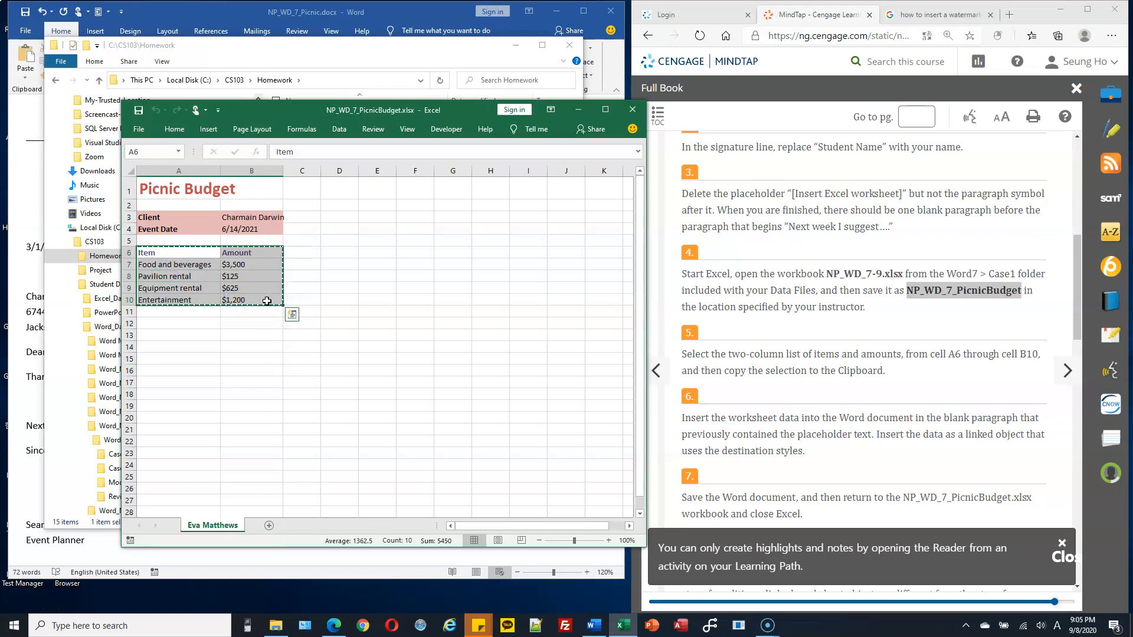
pyautogui.rightClick(250, 278)
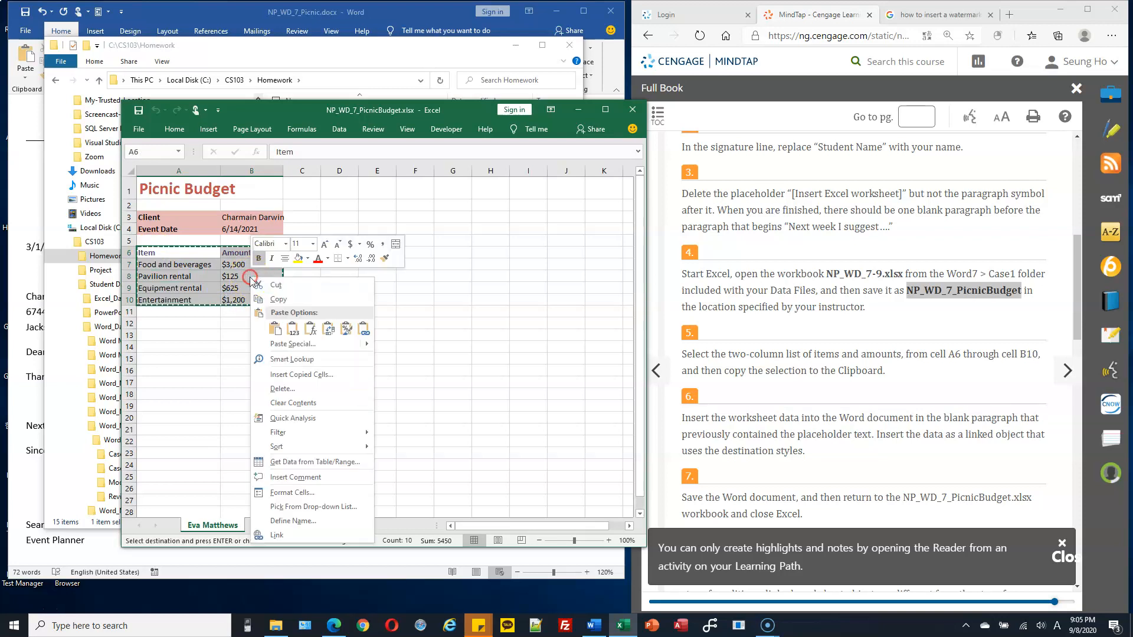
pyautogui.click(278, 299)
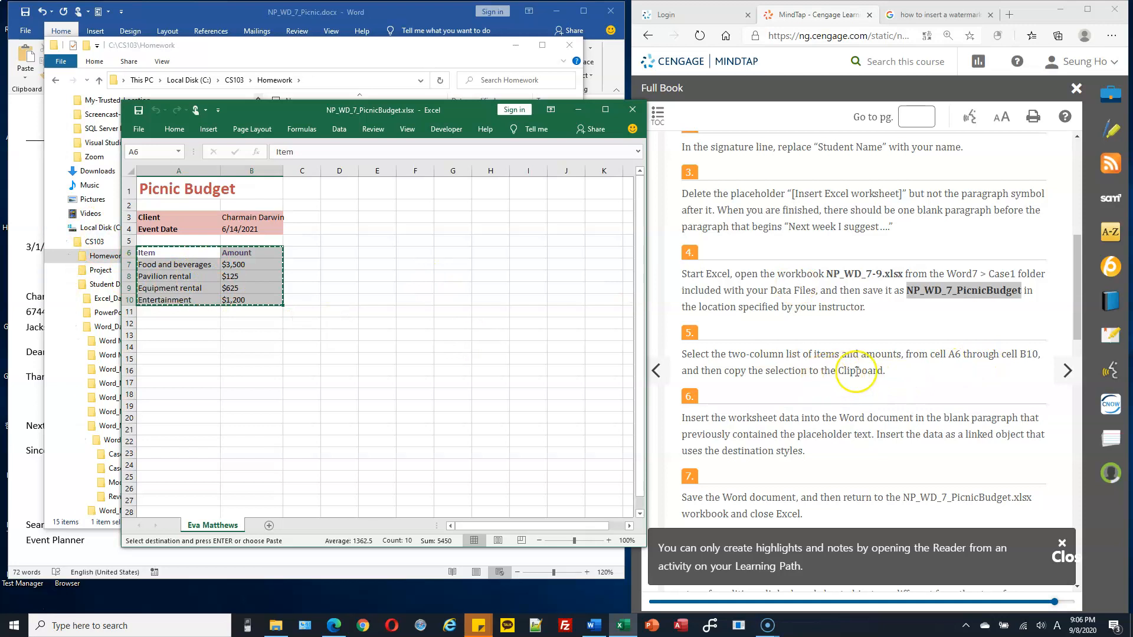
# - Switch to the Word letter and paste-link the copied budget cells as a Microsoft Excel Worksheet Object in the blank paragraph
pyautogui.scroll(-1, 856, 365)
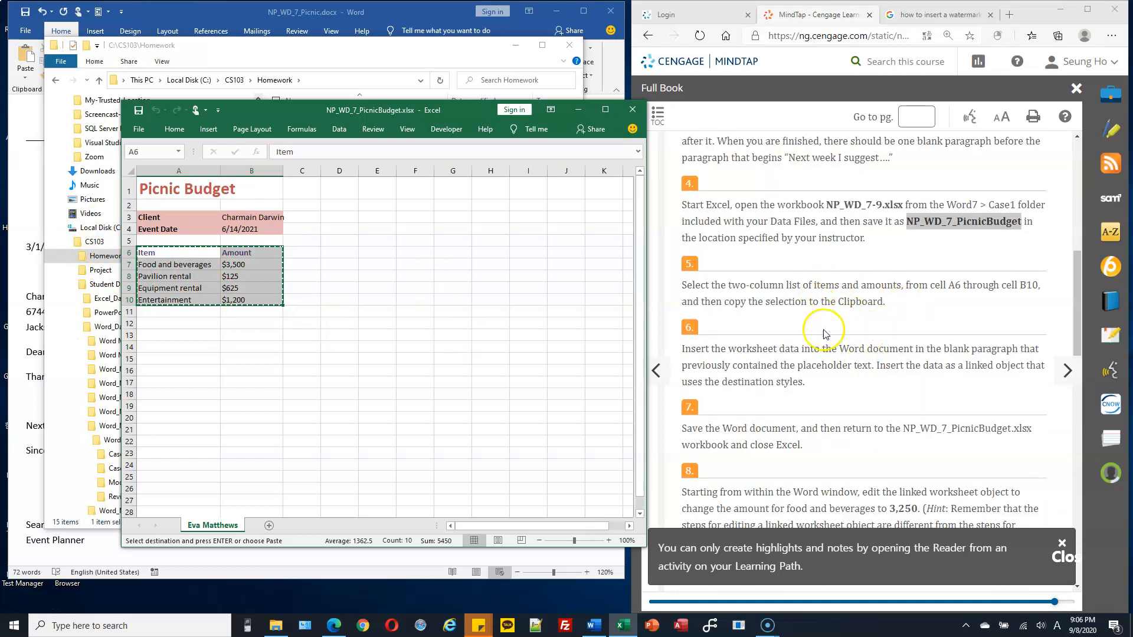
pyautogui.click(384, 14)
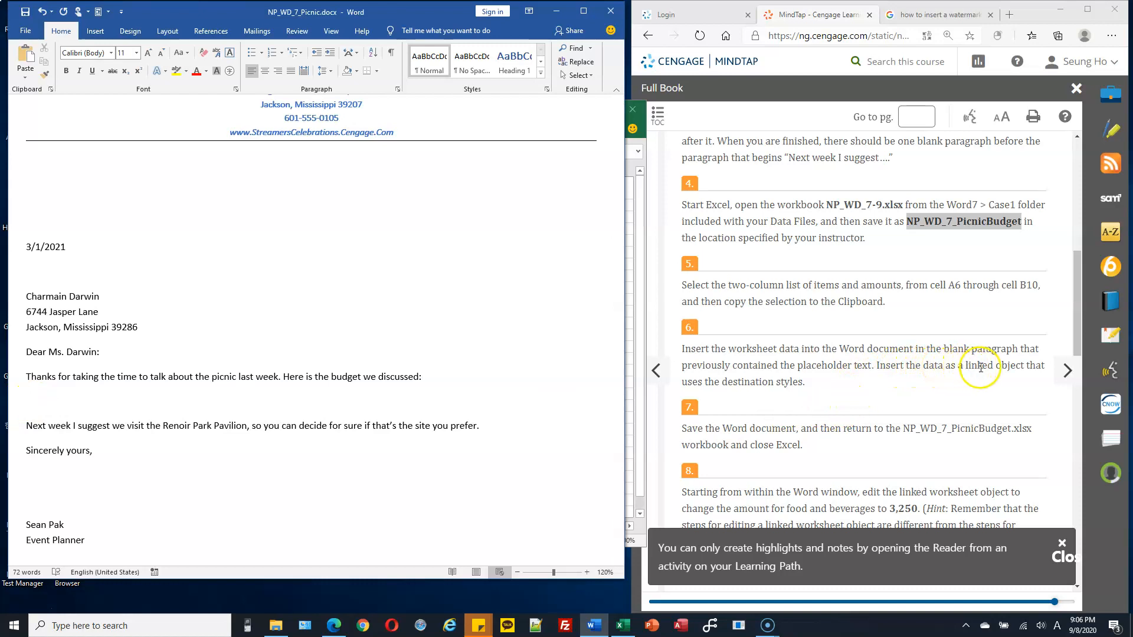
pyautogui.click(154, 405)
pyautogui.click(29, 80)
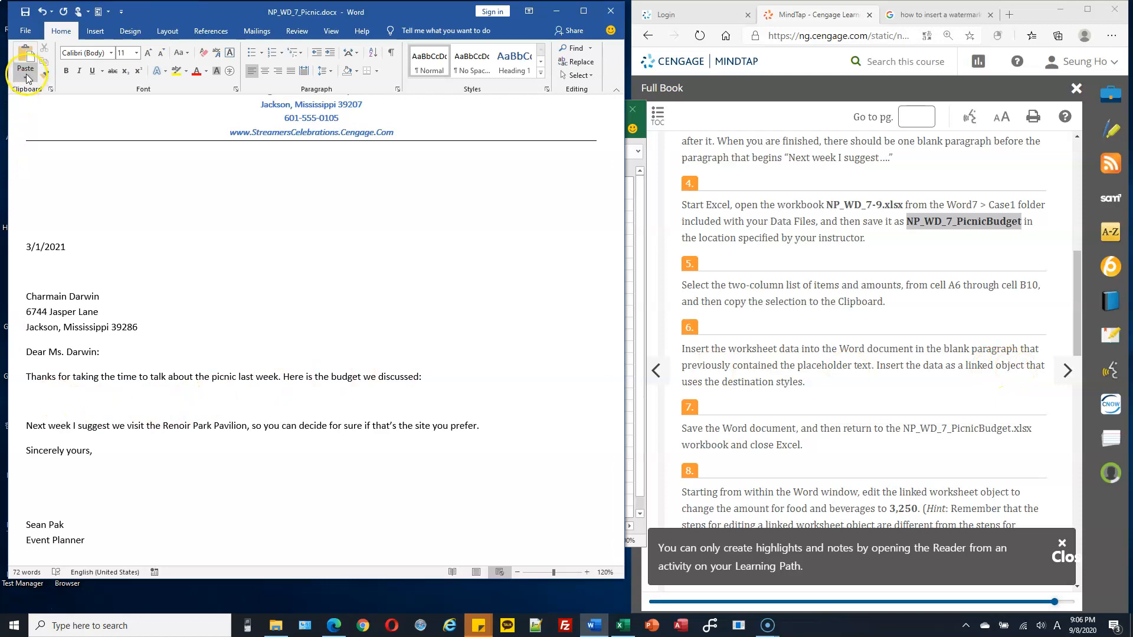
pyautogui.click(48, 122)
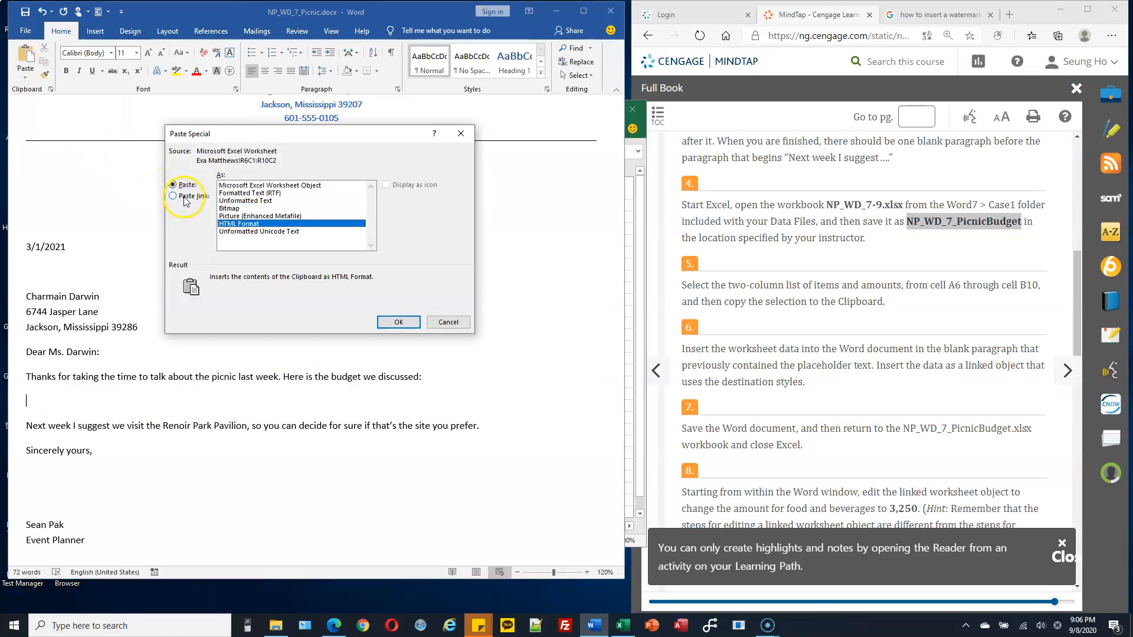
pyautogui.click(172, 196)
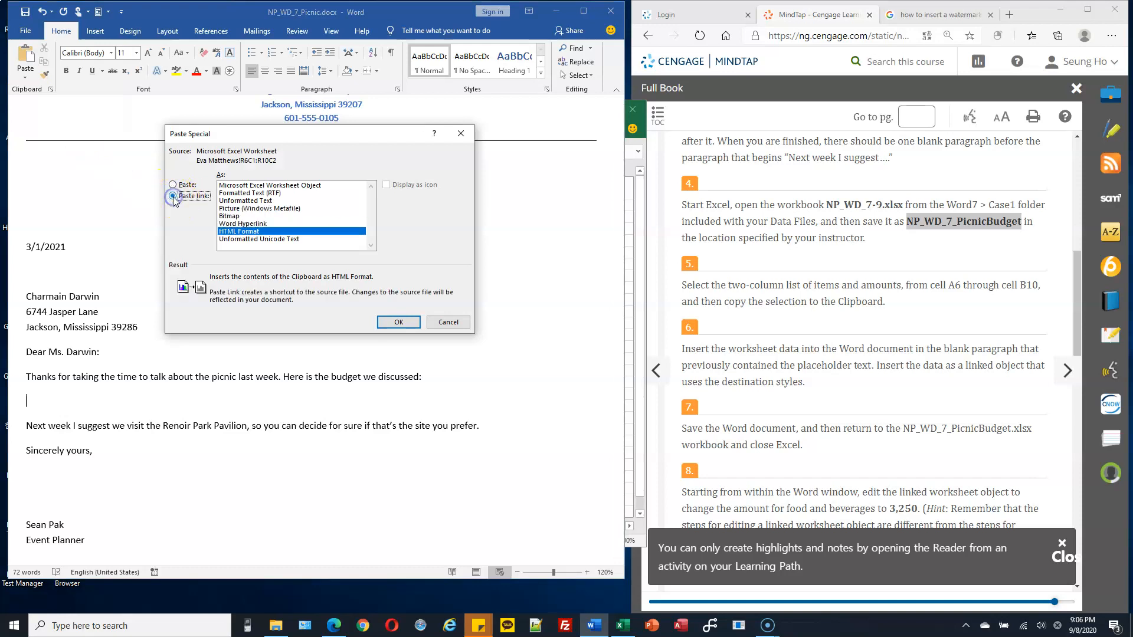
pyautogui.click(289, 186)
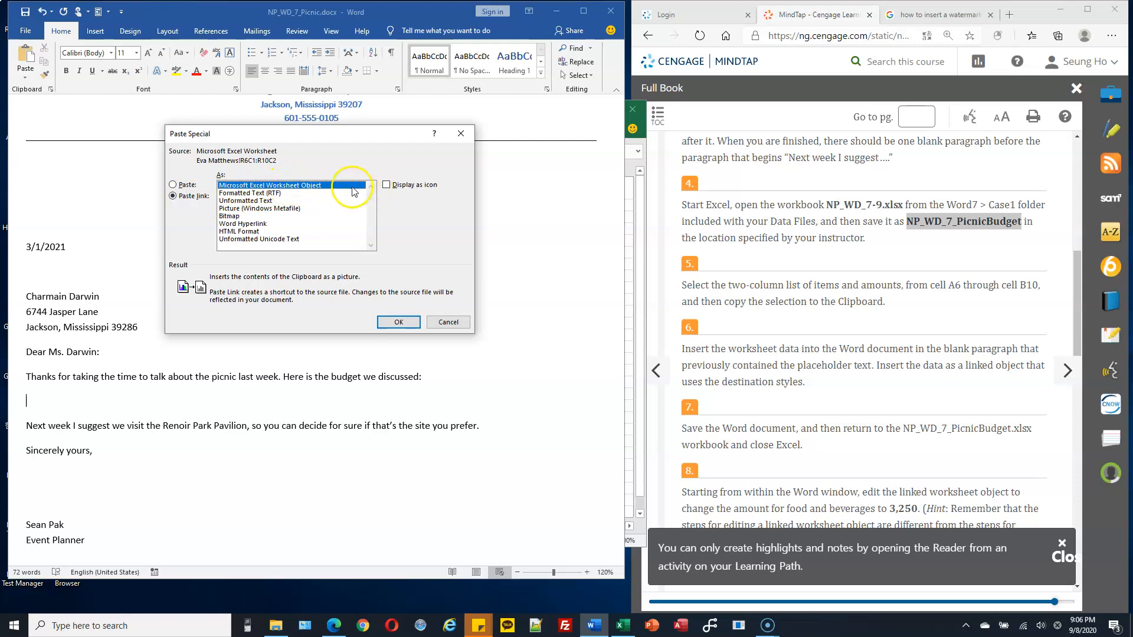
pyautogui.click(400, 323)
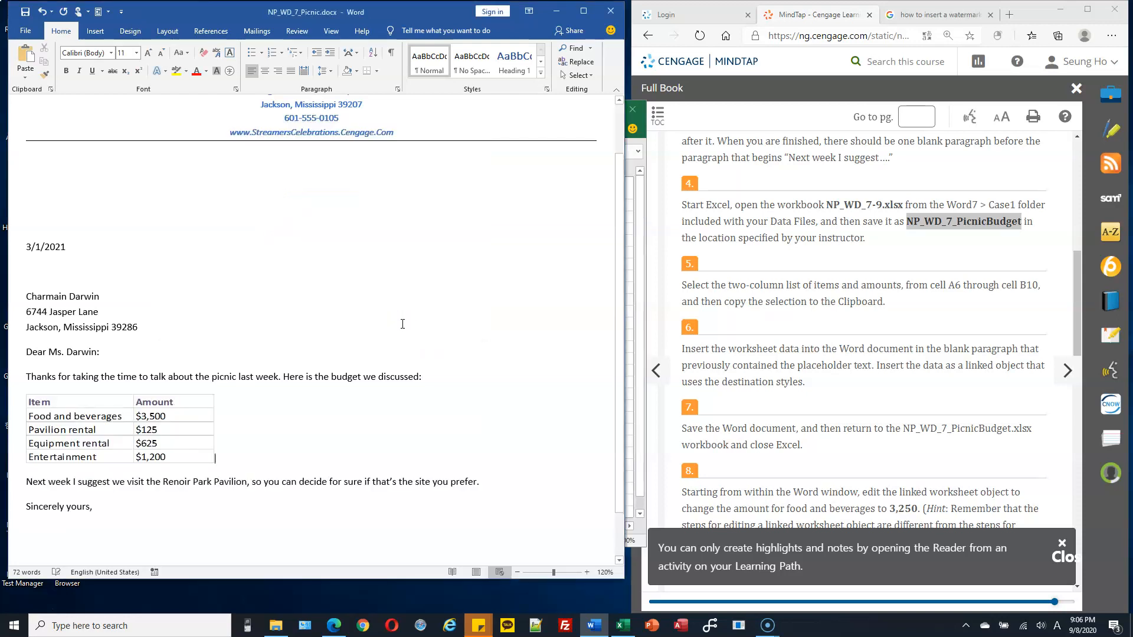
pyautogui.scroll(-1, 178, 384)
pyautogui.click(146, 399)
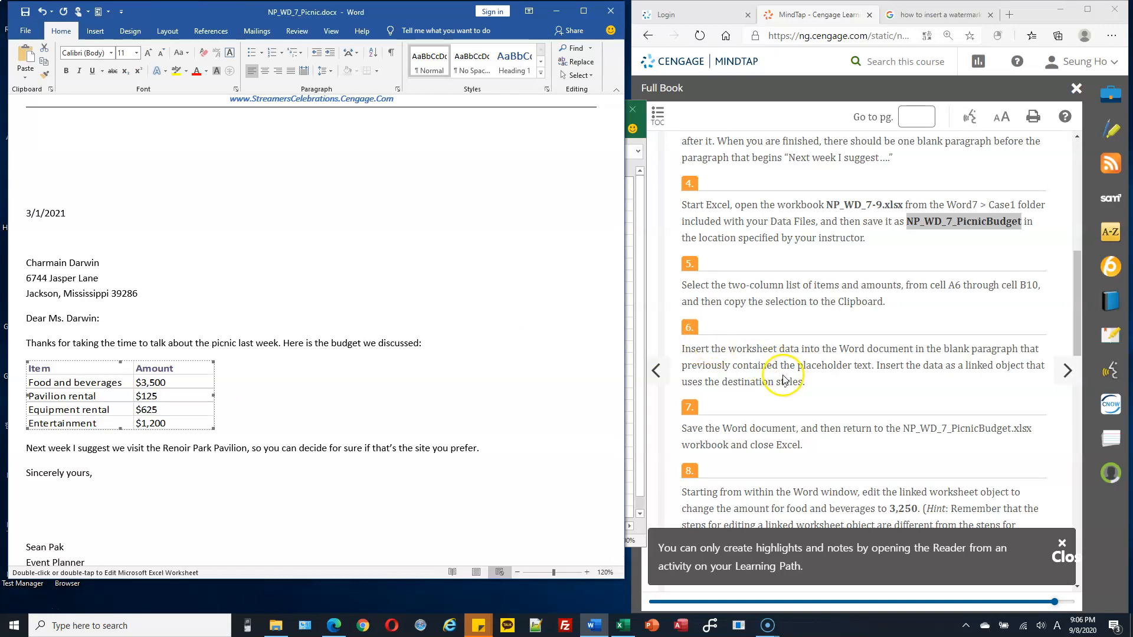
# - Save the Word letter, switch to NP_WD_7_PicnicBudget.xlsx in Excel, and save and close that workbook
pyautogui.scroll(-1, 772, 376)
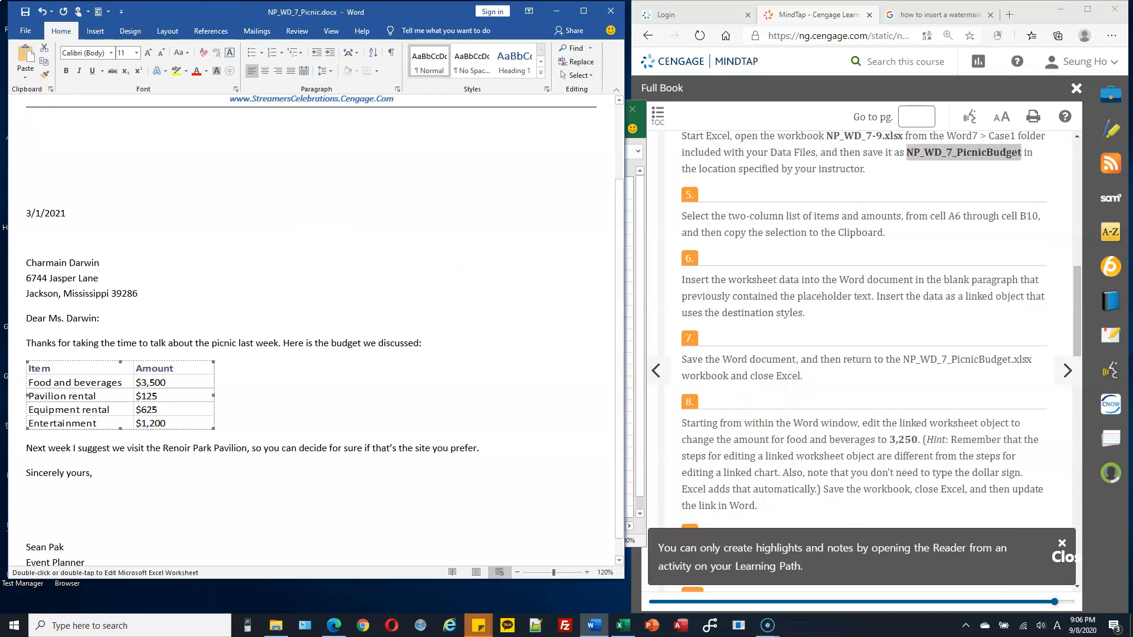
pyautogui.click(26, 14)
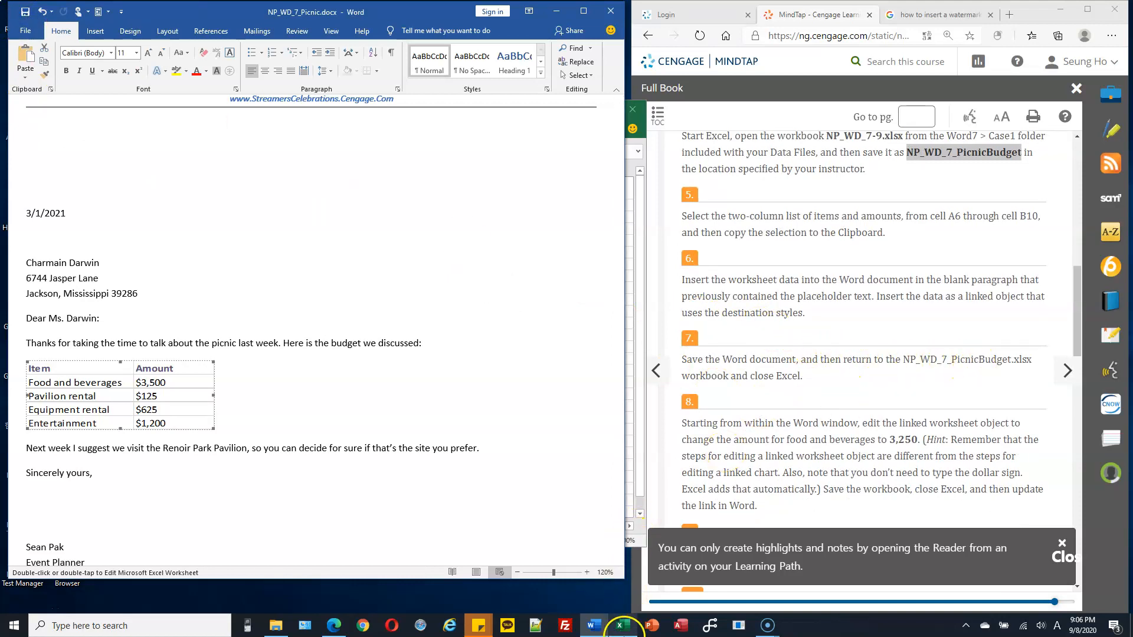
pyautogui.click(623, 628)
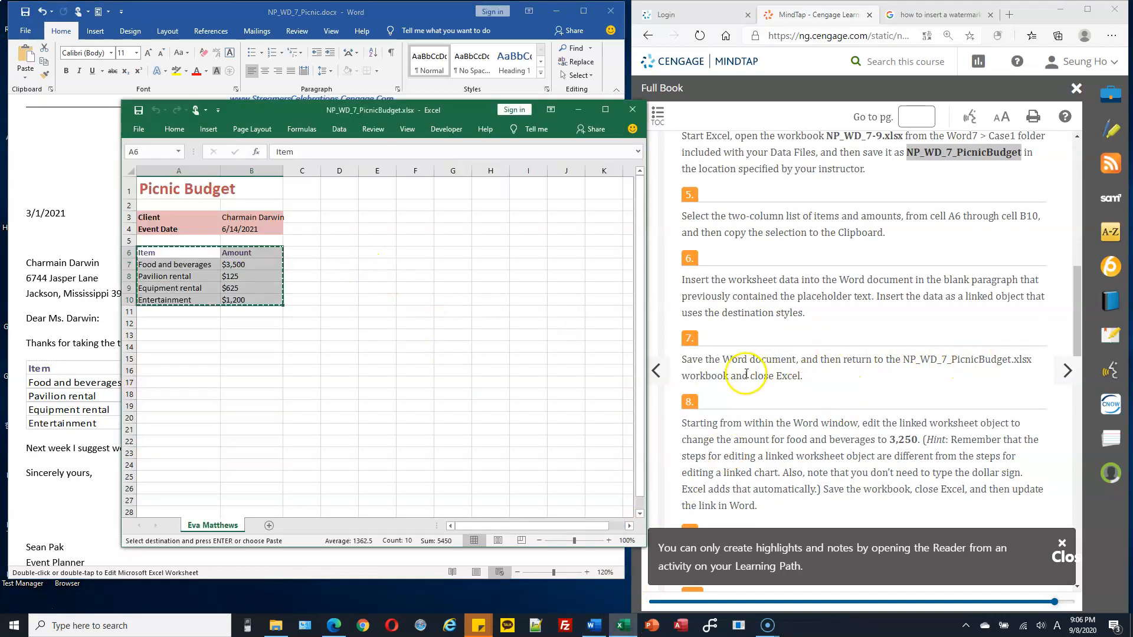
pyautogui.click(139, 110)
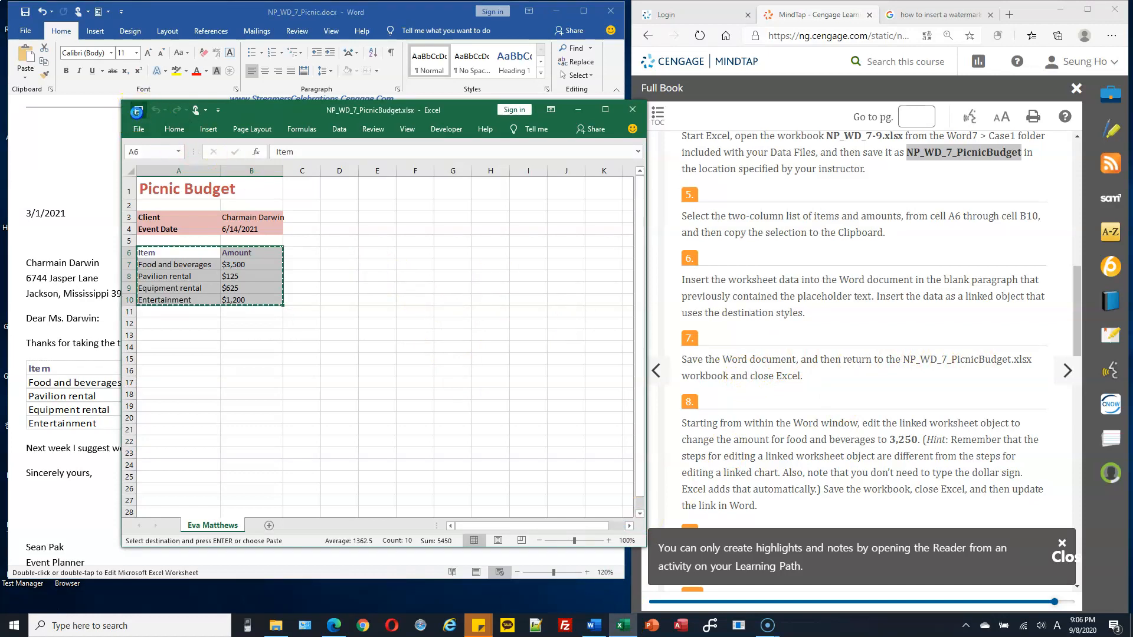
pyautogui.click(632, 115)
pyautogui.moveTo(632, 115); pyautogui.dragTo(338, 251)
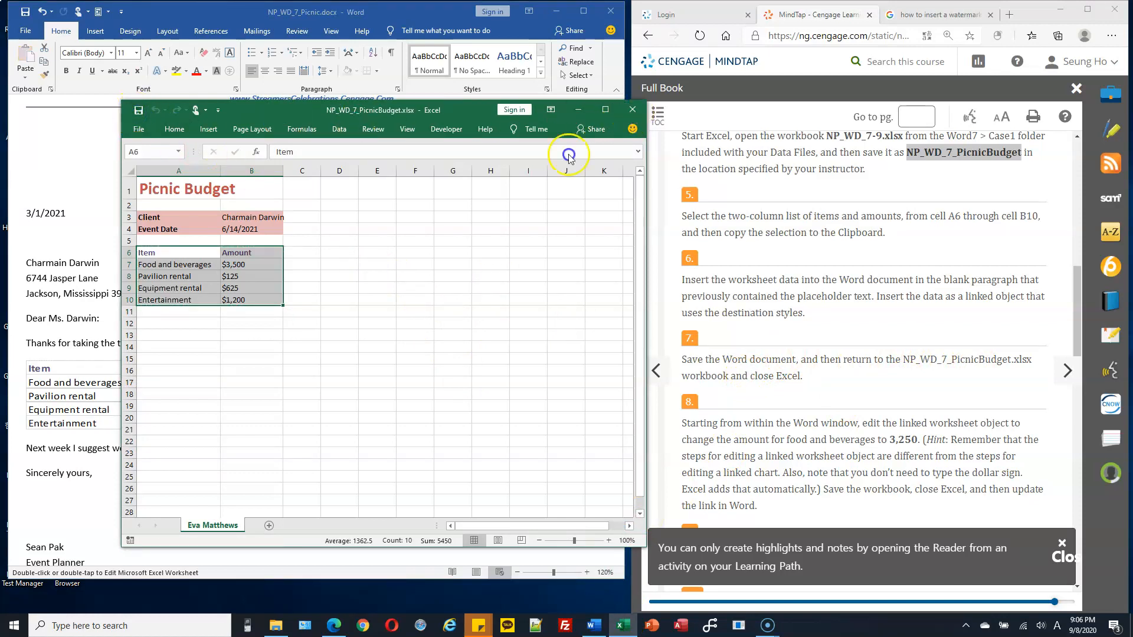
pyautogui.click(138, 111)
pyautogui.click(632, 109)
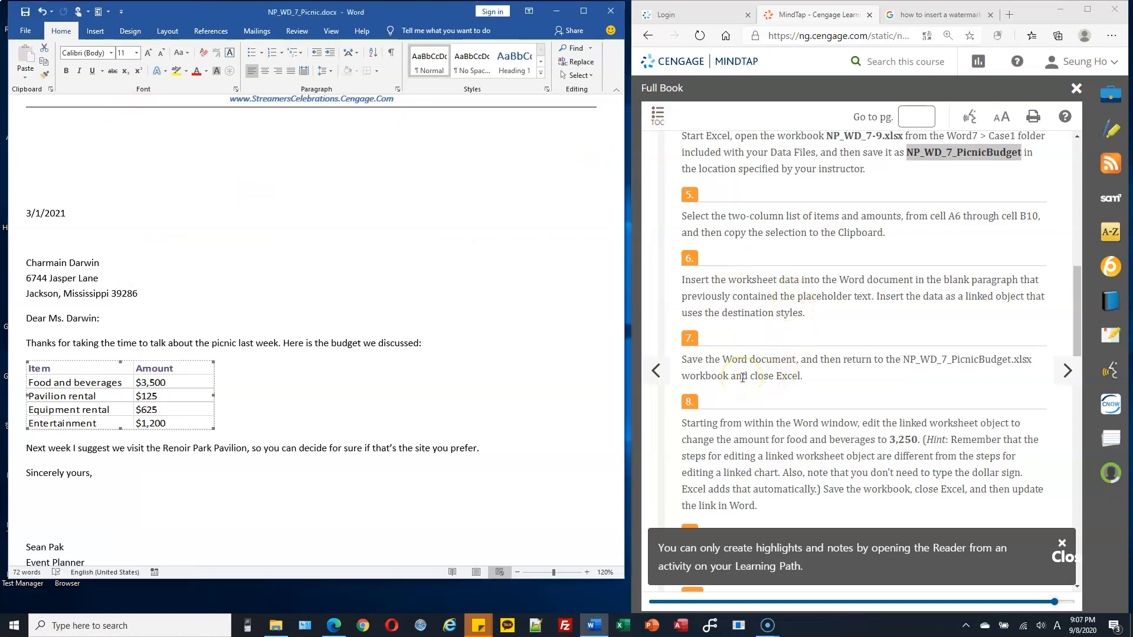
# - Open the linked budget worksheet in Excel from within the letter and narrow its window to uncover the instructions
pyautogui.scroll(-3, 733, 378)
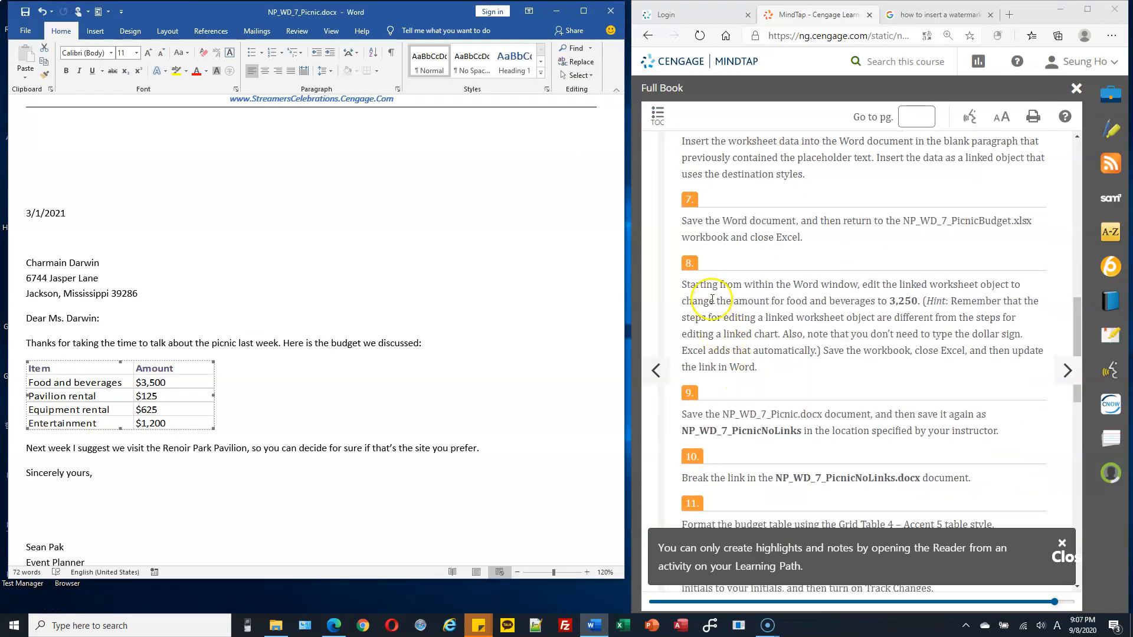
pyautogui.moveTo(719, 284); pyautogui.dragTo(769, 284)
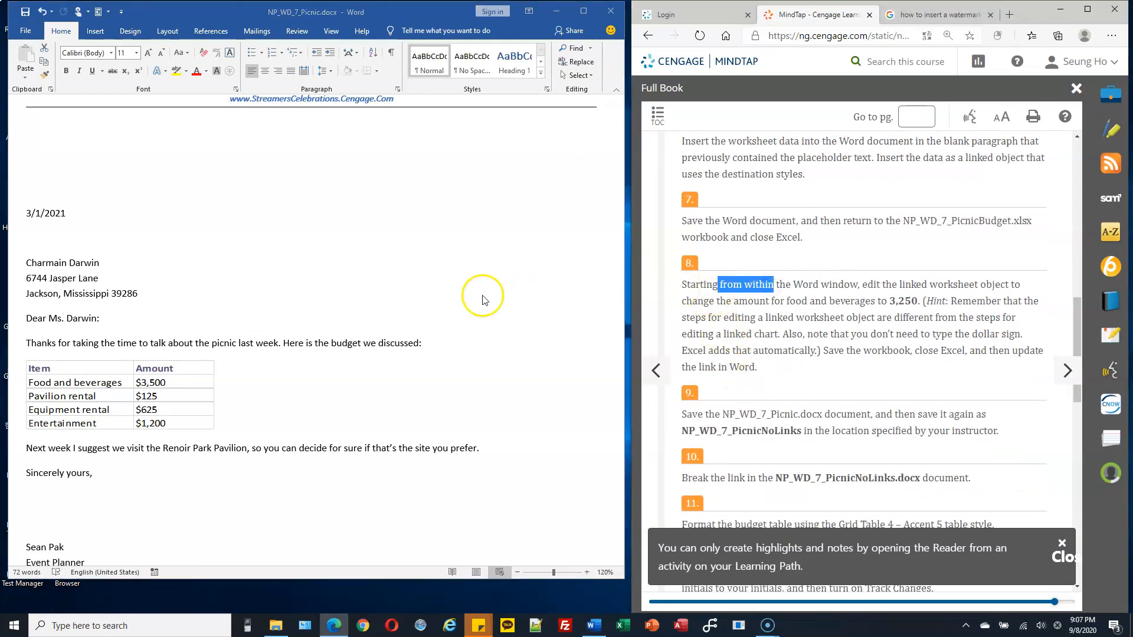
pyautogui.click(200, 369)
pyautogui.click(176, 383)
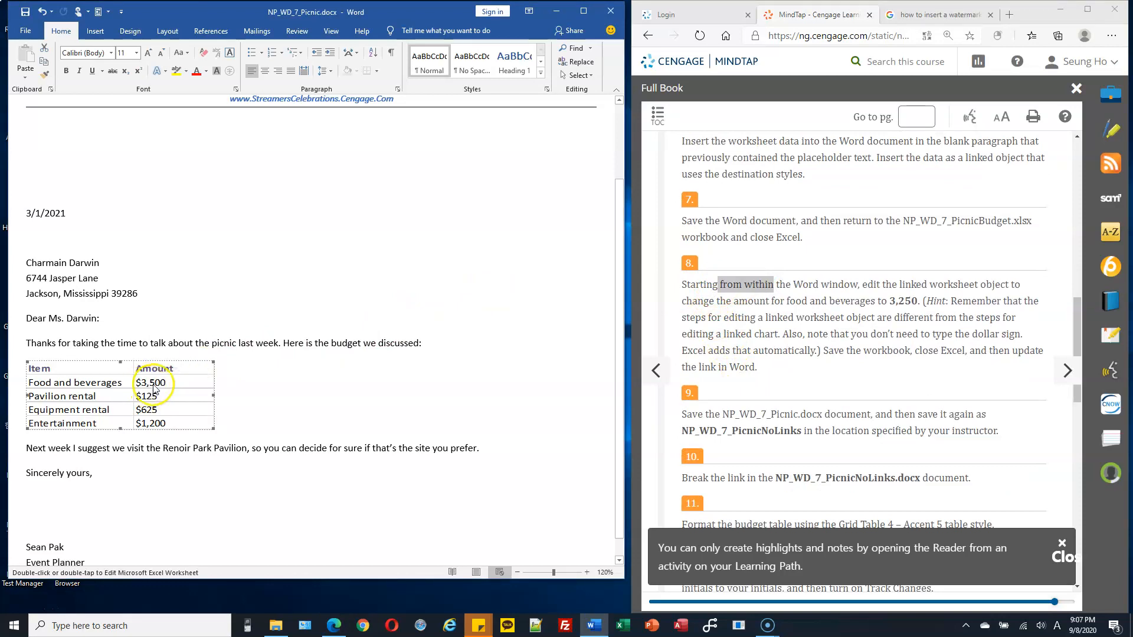
pyautogui.doubleClick(155, 383)
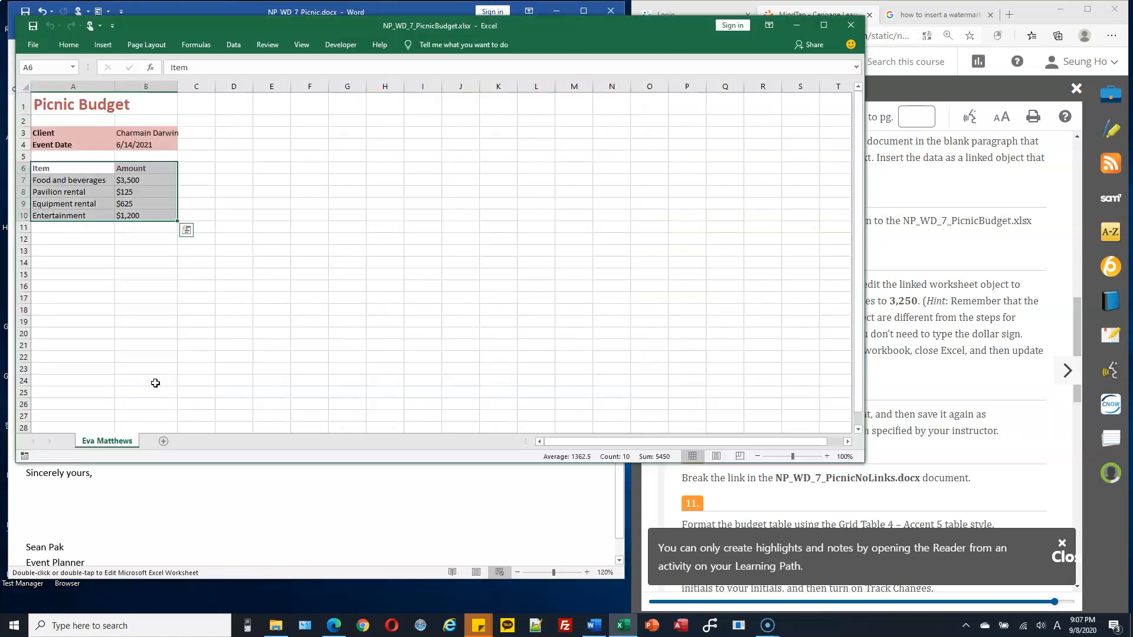
pyautogui.moveTo(863, 176); pyautogui.dragTo(612, 182)
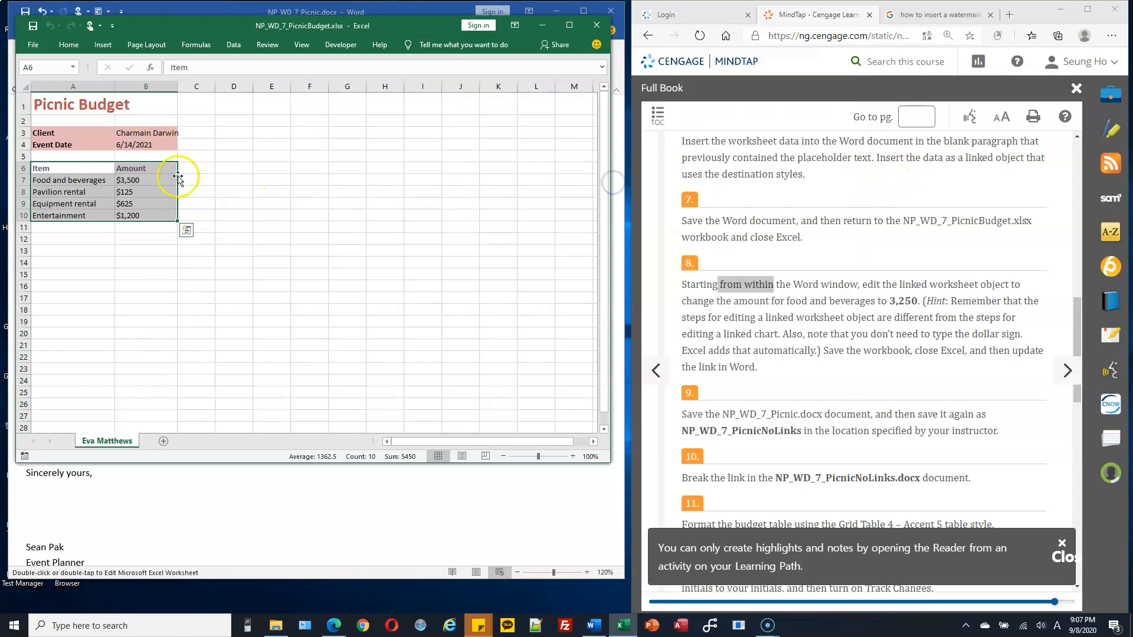
# - Set the food and beverages amount in cell B7 to 3250, save the workbook and close Excel
pyautogui.click(146, 178)
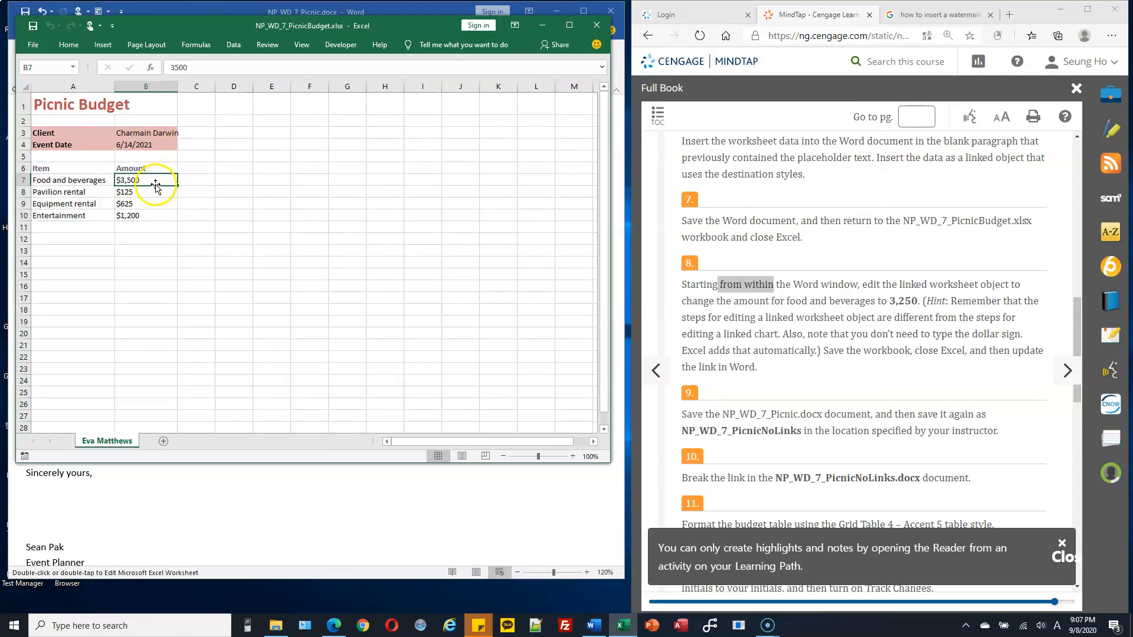
pyautogui.write('3')
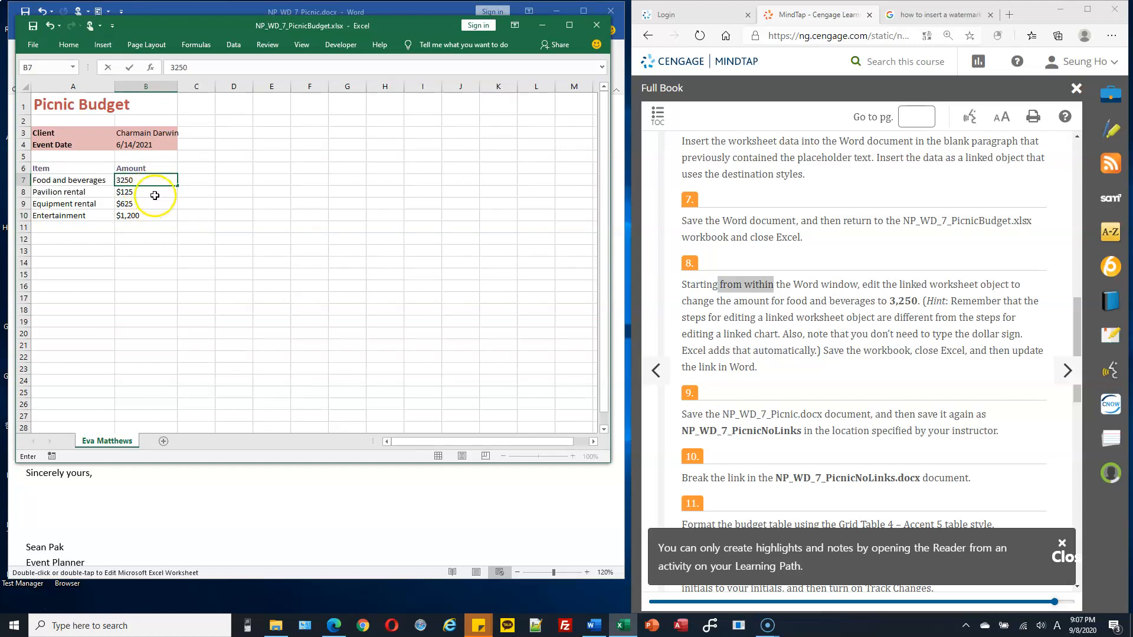
pyautogui.press('Return')
pyautogui.click(148, 180)
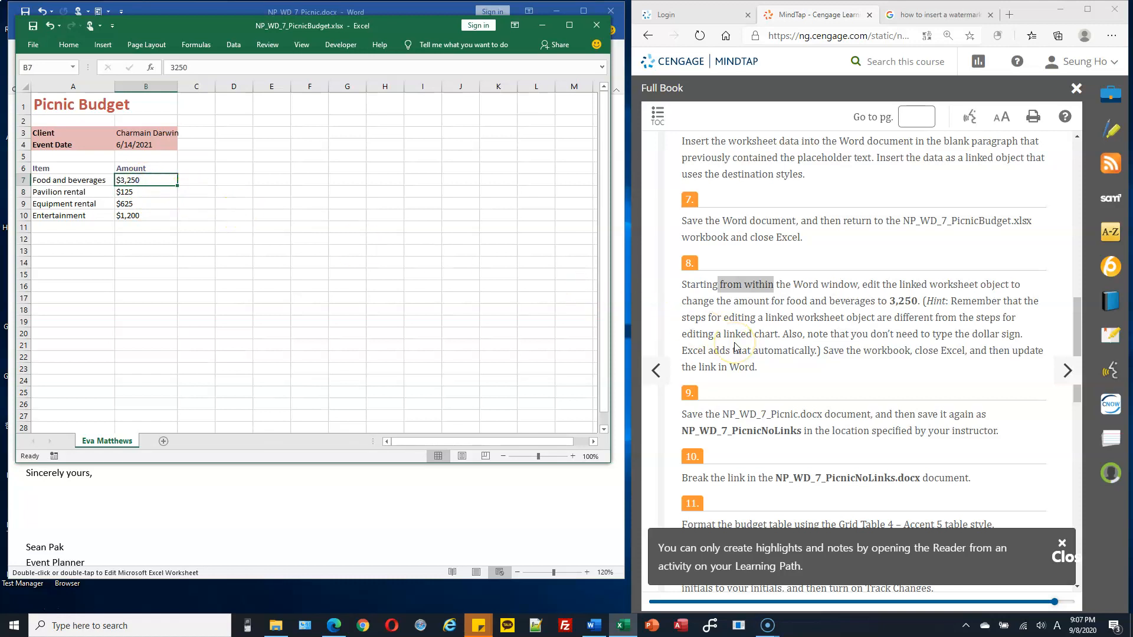
pyautogui.click(596, 25)
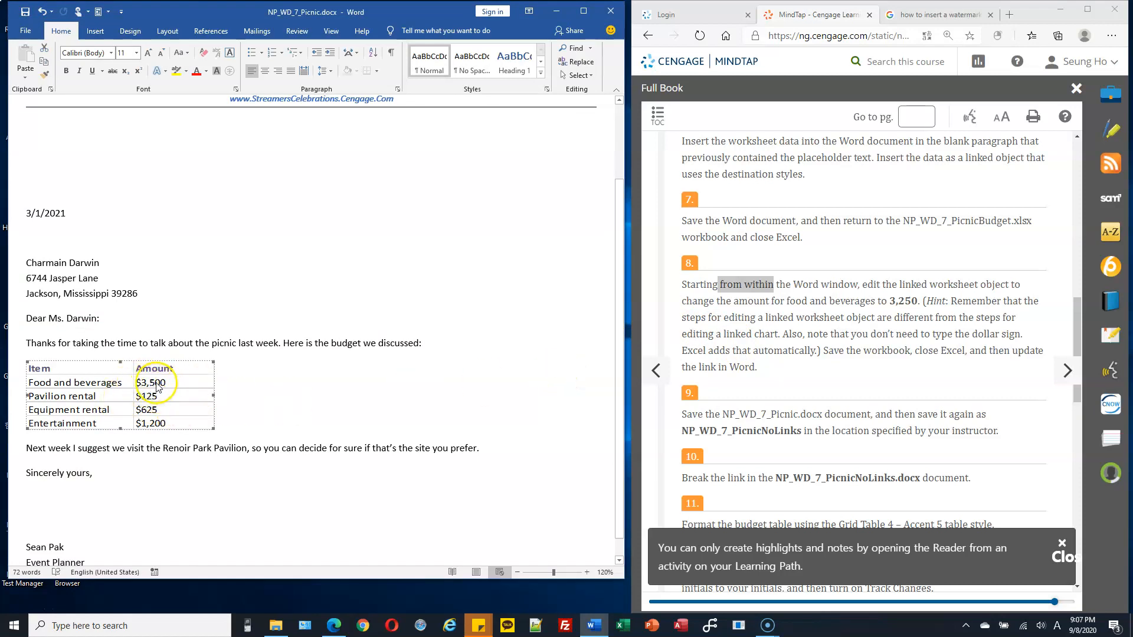
# - Update the link of the budget worksheet object in the letter and save the NP_WD_7_Picnic.docx document
pyautogui.rightClick(186, 379)
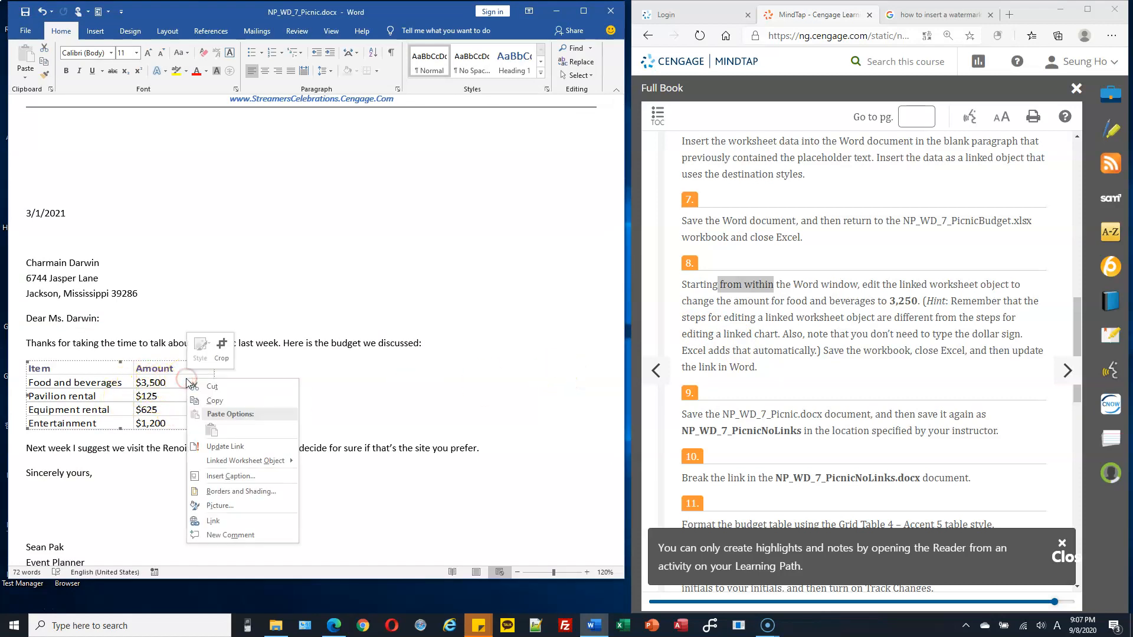
pyautogui.rightClick(162, 377)
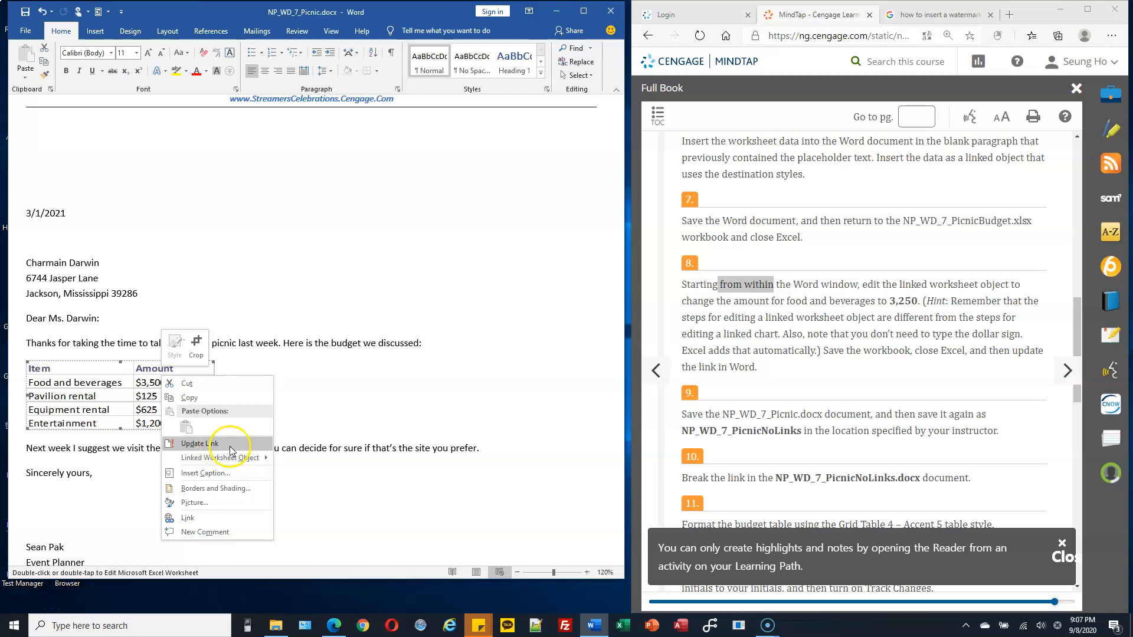
pyautogui.click(230, 446)
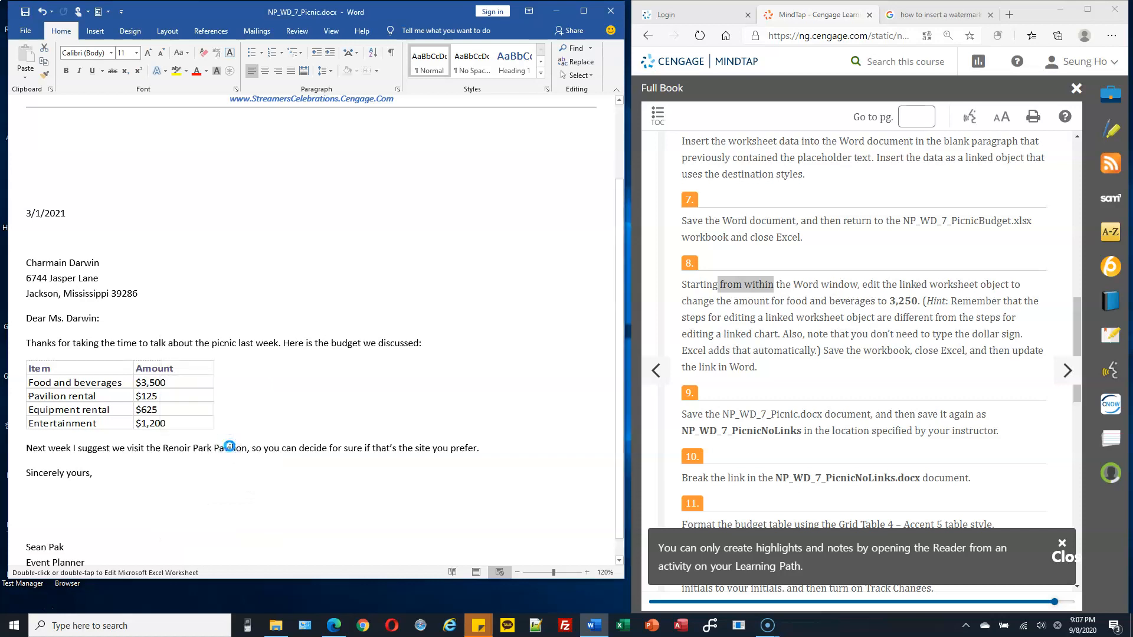
pyautogui.click(170, 386)
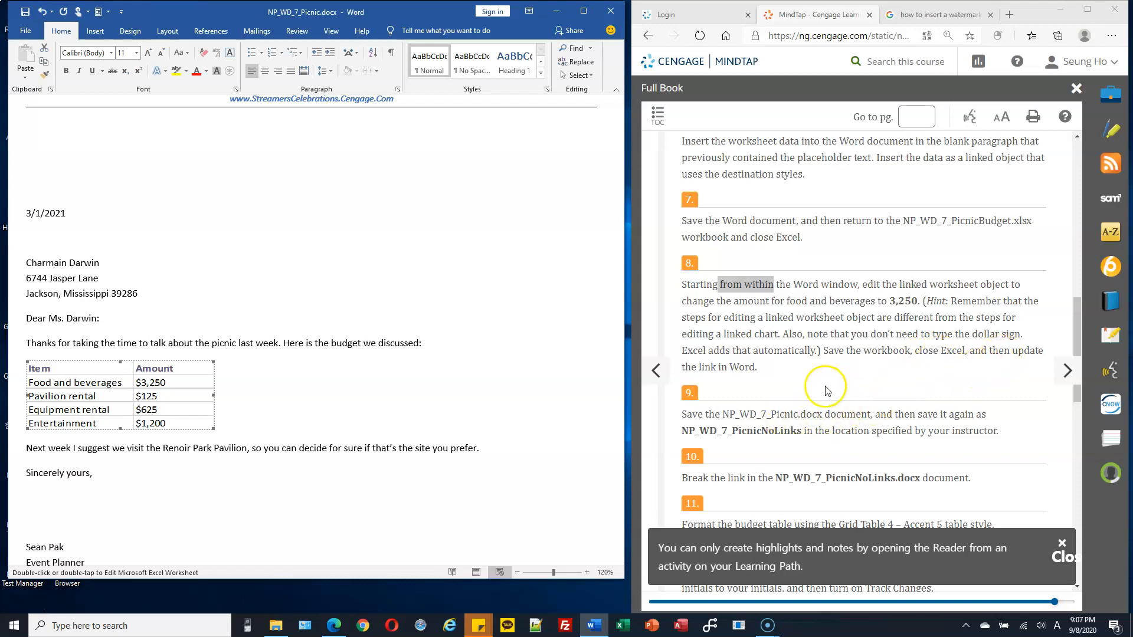
pyautogui.click(25, 11)
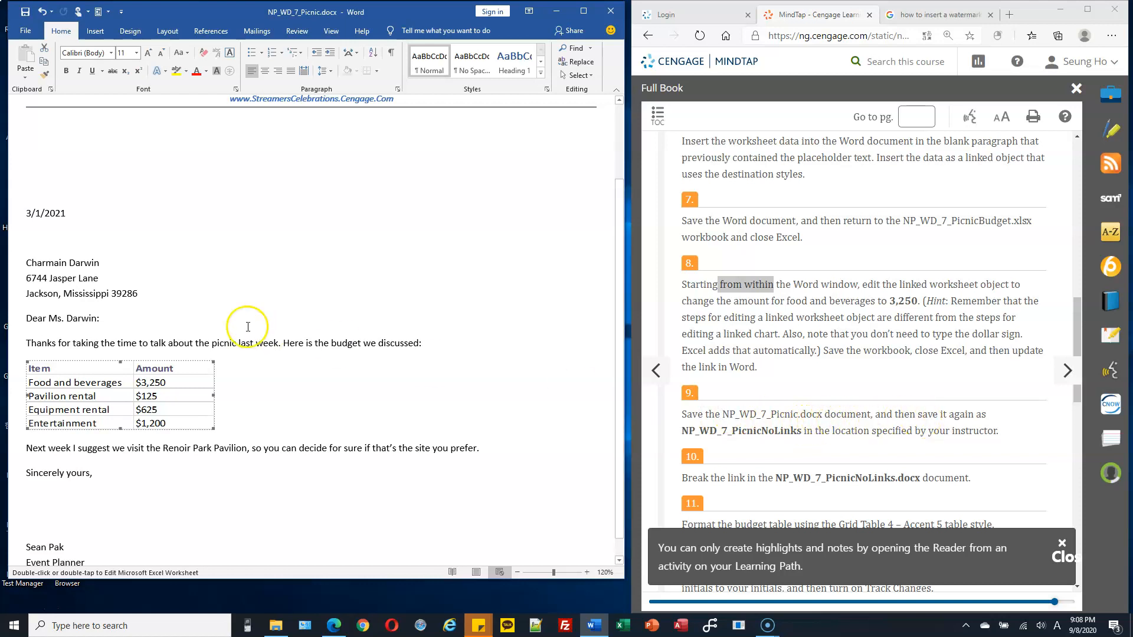
pyautogui.click(25, 30)
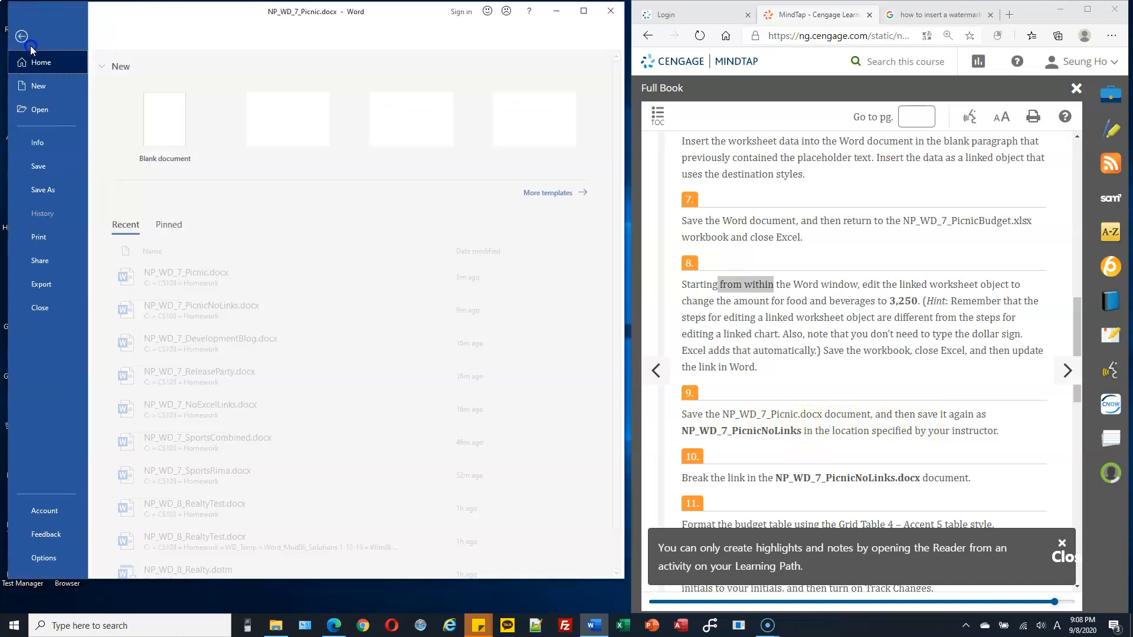
pyautogui.click(62, 192)
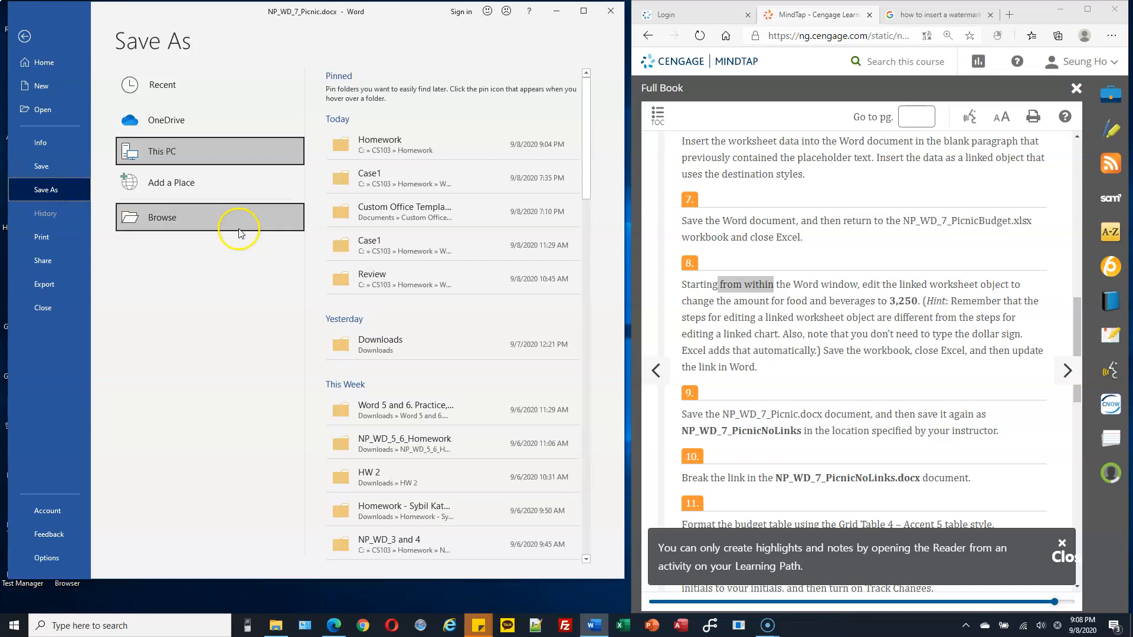
pyautogui.click(46, 141)
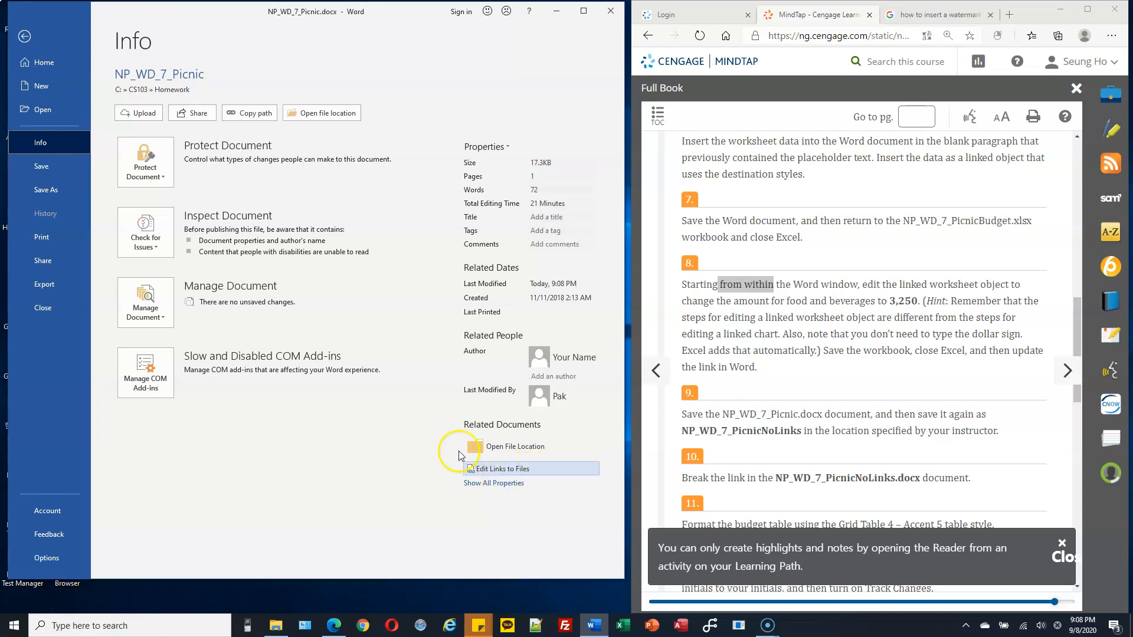
pyautogui.click(24, 38)
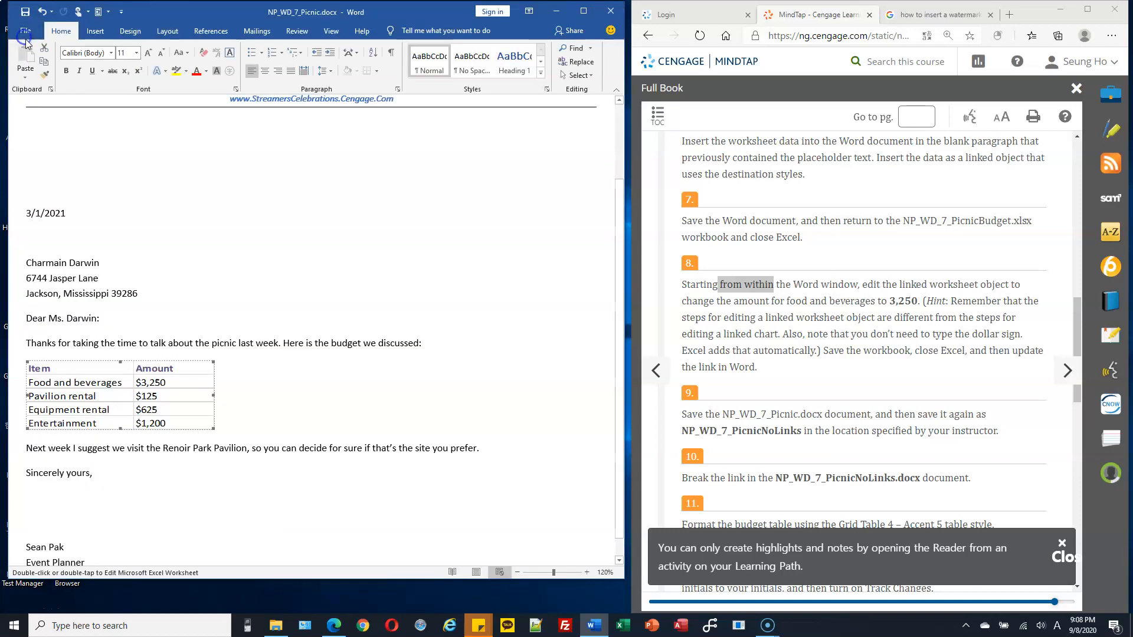
# - Save a copy of the letter as NP_WD_7_PicnicNoLinks.docx in the CS103 Homework folder on the C: drive
pyautogui.click(26, 32)
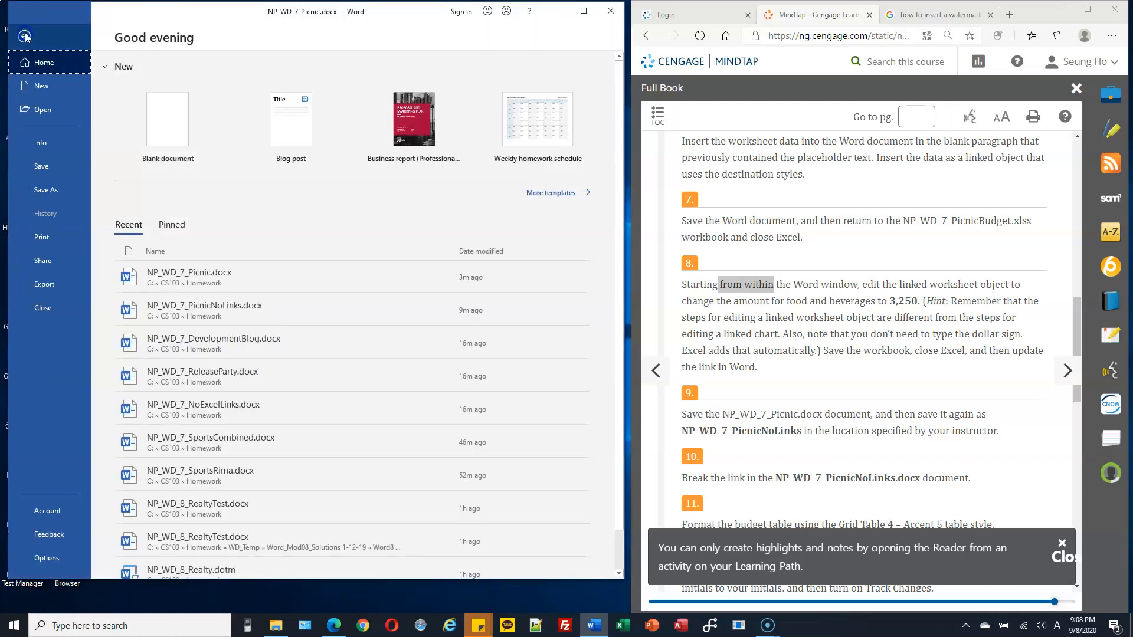
pyautogui.click(49, 189)
pyautogui.doubleClick(178, 149)
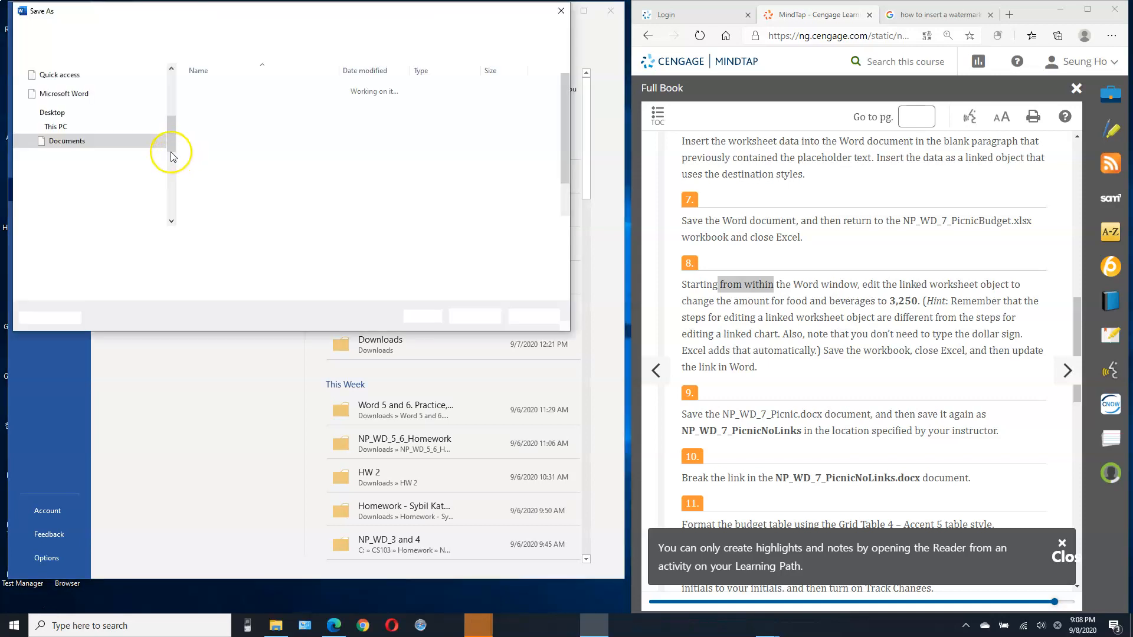
pyautogui.scroll(-4, 64, 182)
pyautogui.click(29, 156)
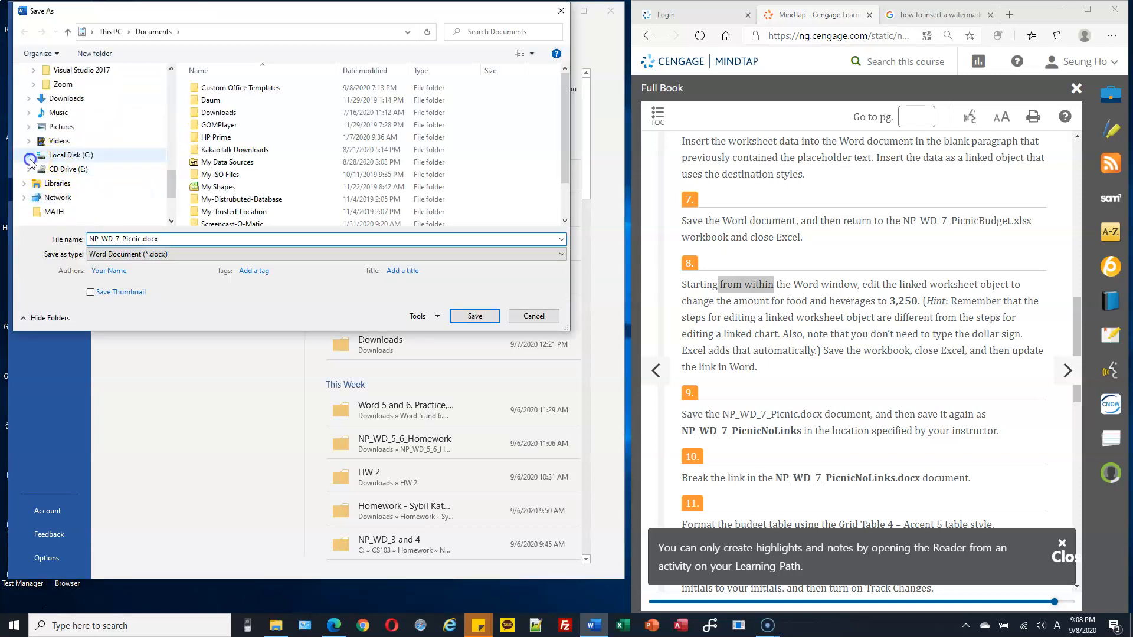
pyautogui.click(33, 84)
pyautogui.click(69, 99)
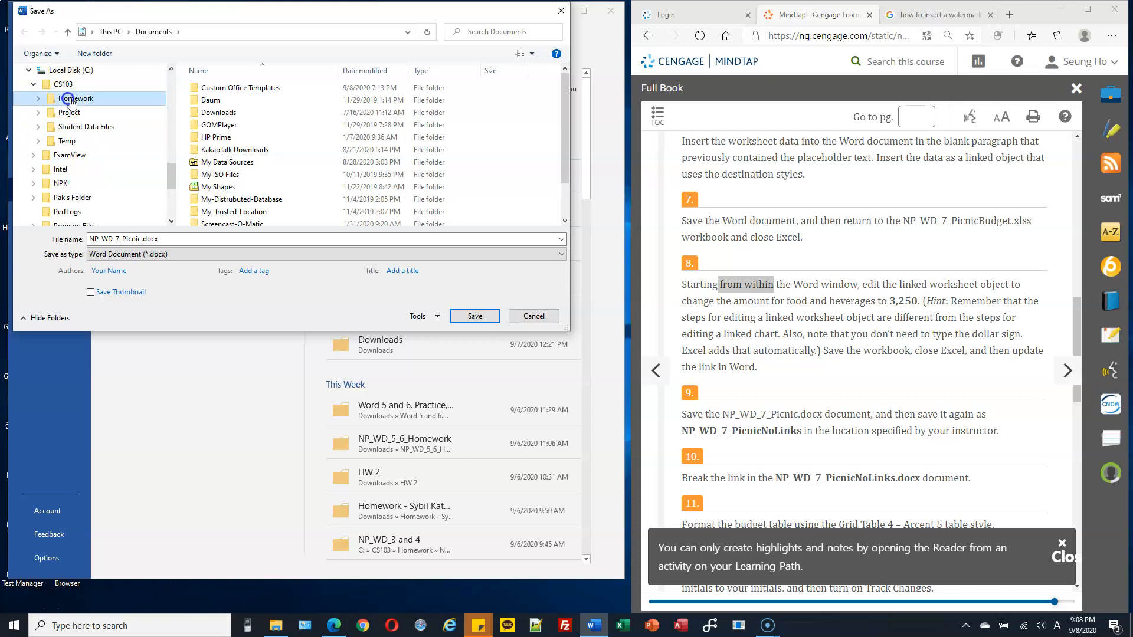
pyautogui.click(171, 243)
pyautogui.click(142, 239)
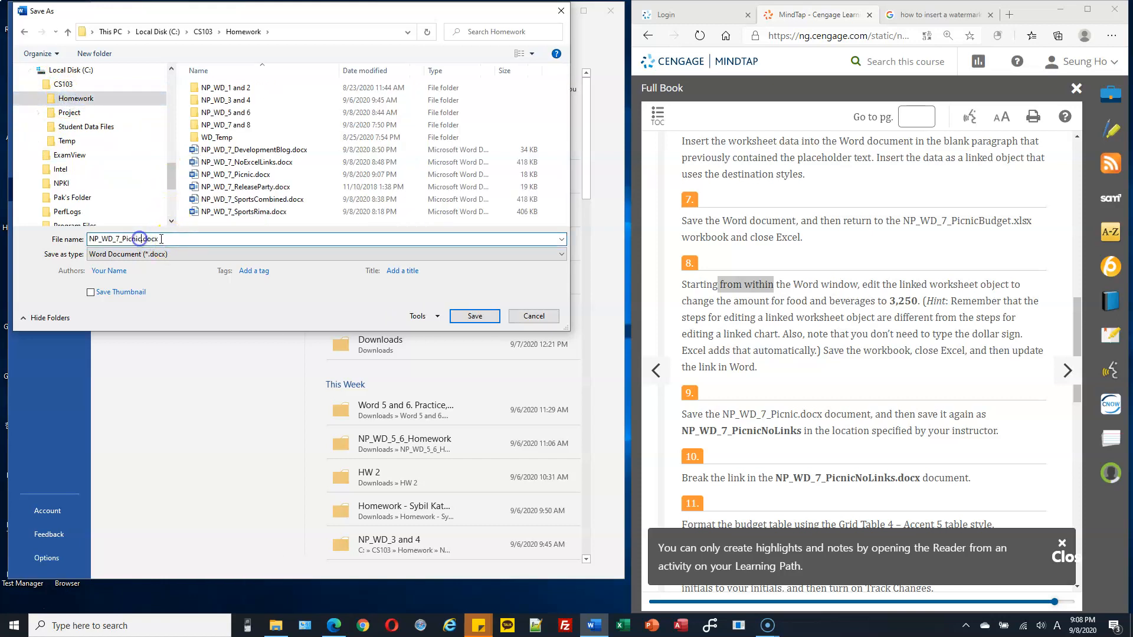
pyautogui.scroll(-1, 849, 468)
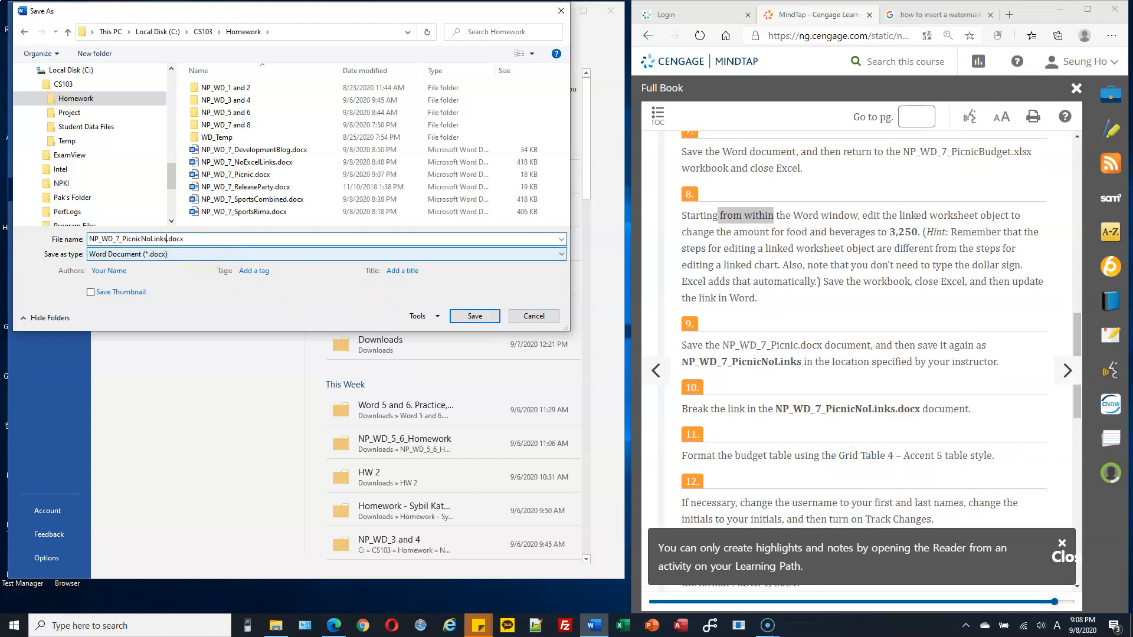
pyautogui.press('Return')
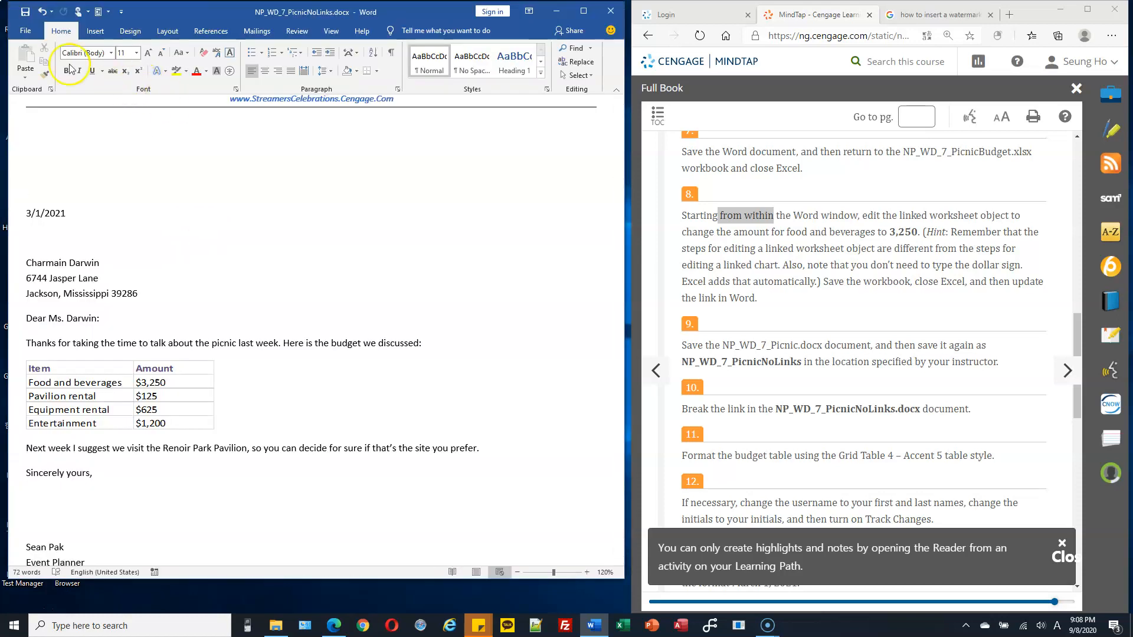
# - Break the link between the NP_WD_7_PicnicNoLinks.docx document and its source budget workbook, and return to the letter
pyautogui.click(26, 30)
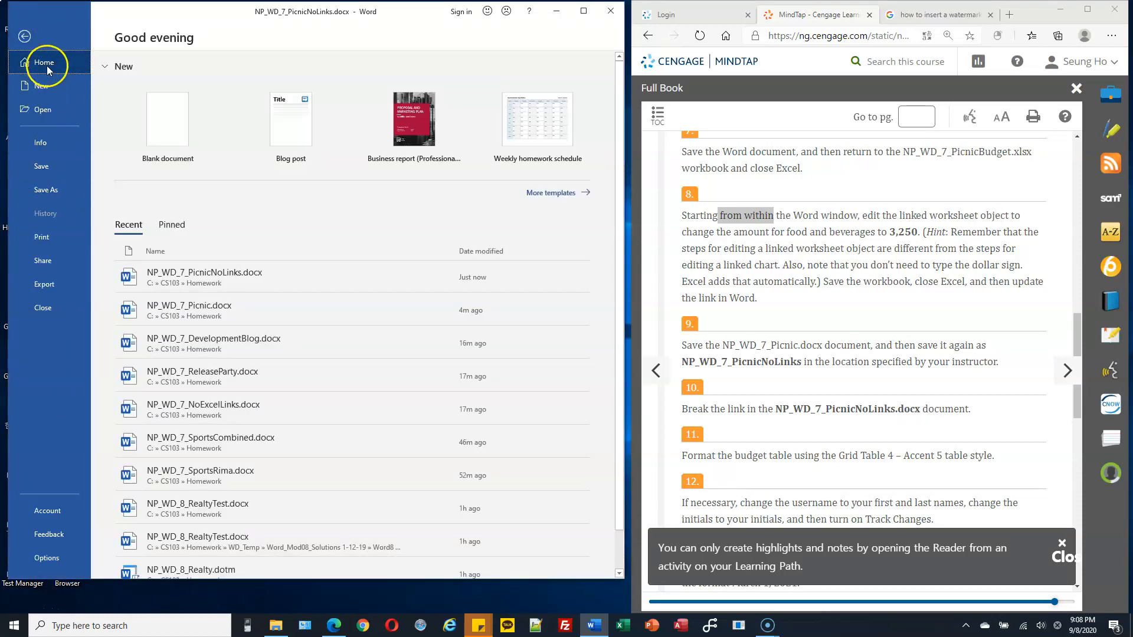
pyautogui.click(51, 143)
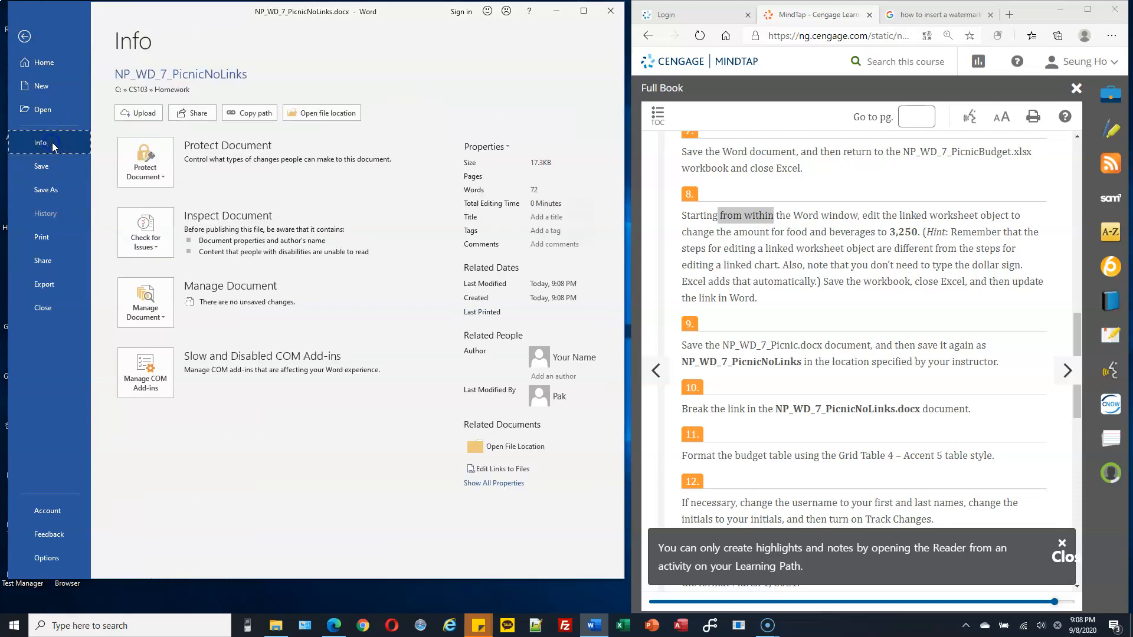
pyautogui.click(505, 469)
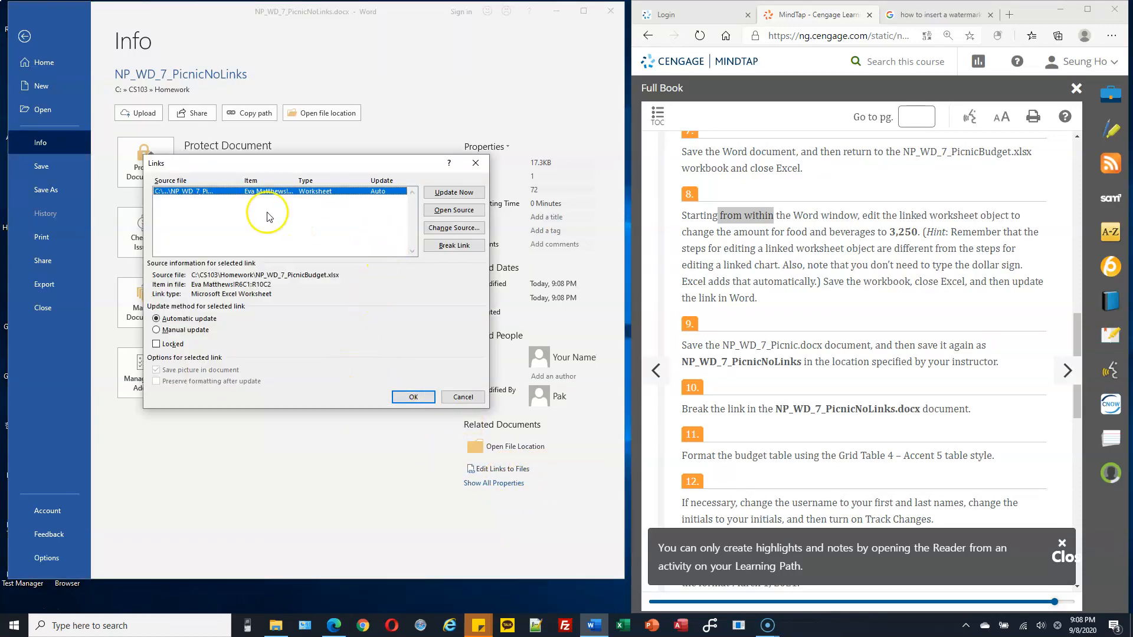
pyautogui.click(454, 245)
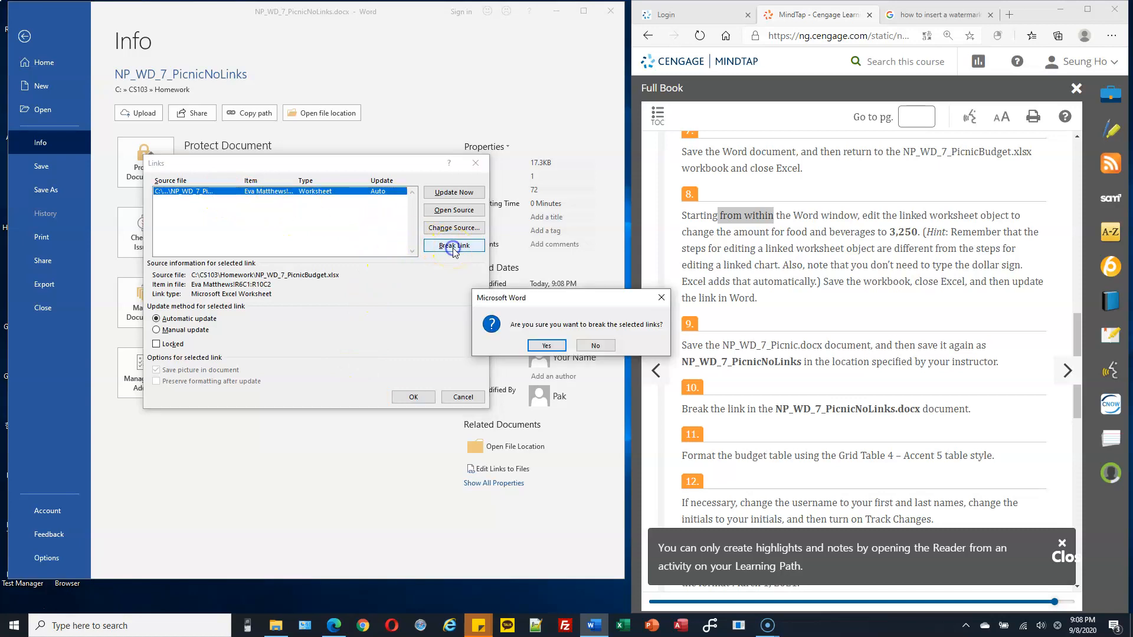
pyautogui.click(543, 347)
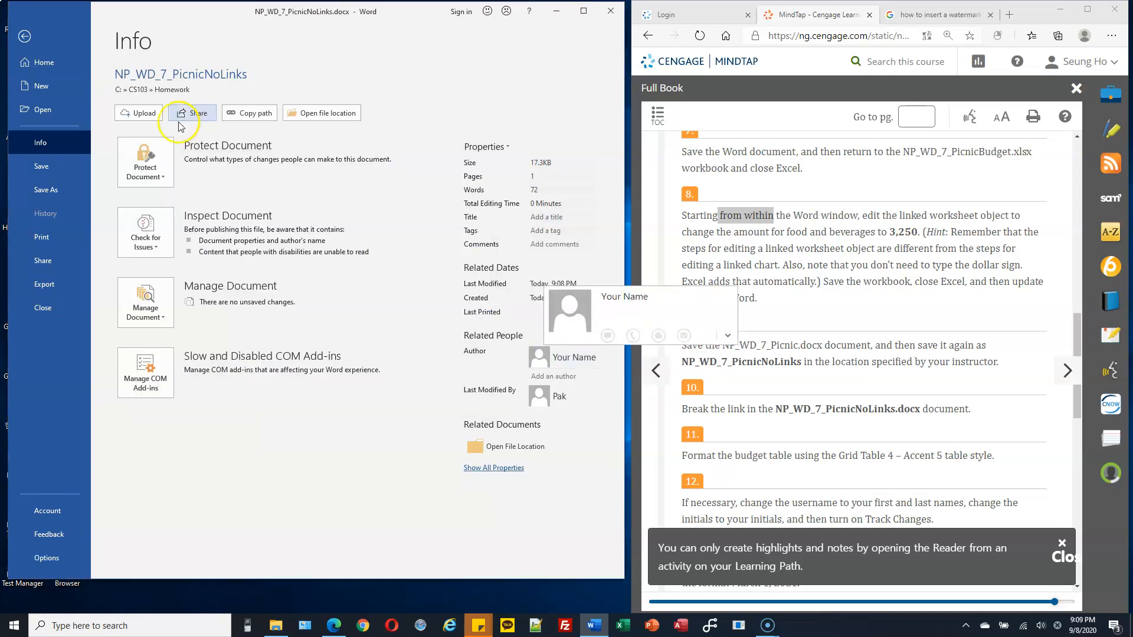
pyautogui.click(26, 38)
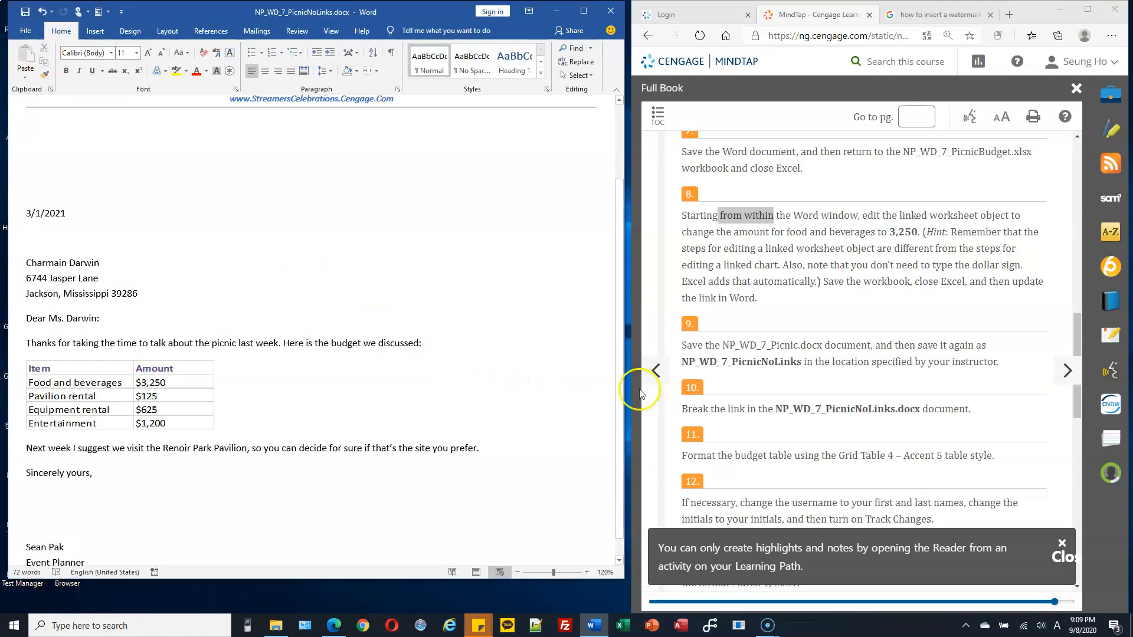
# - Read the instruction on the Grid Table 4 – Accent 5 style and inspect the formatting options available for the budget table object
pyautogui.scroll(-2, 747, 395)
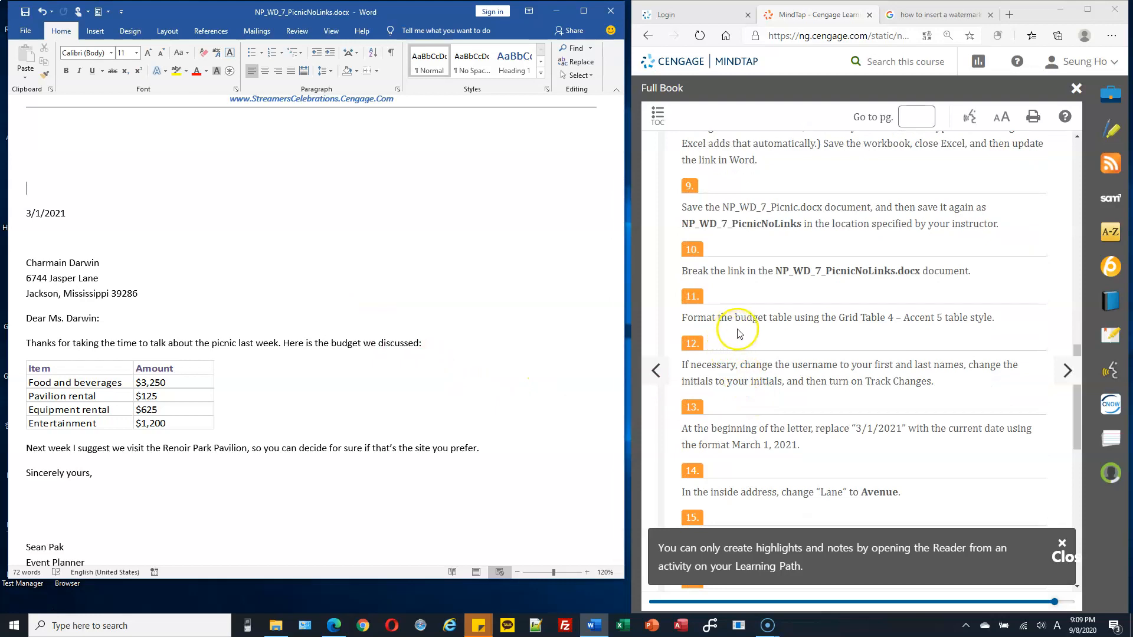
pyautogui.scroll(-1, 751, 332)
pyautogui.click(90, 403)
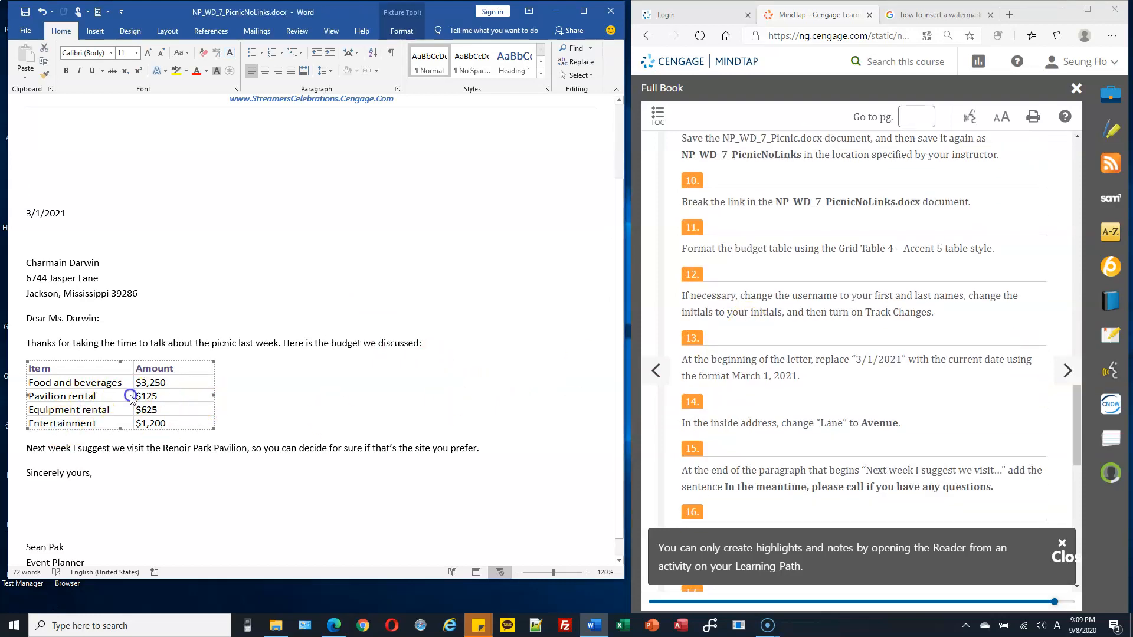
pyautogui.click(404, 33)
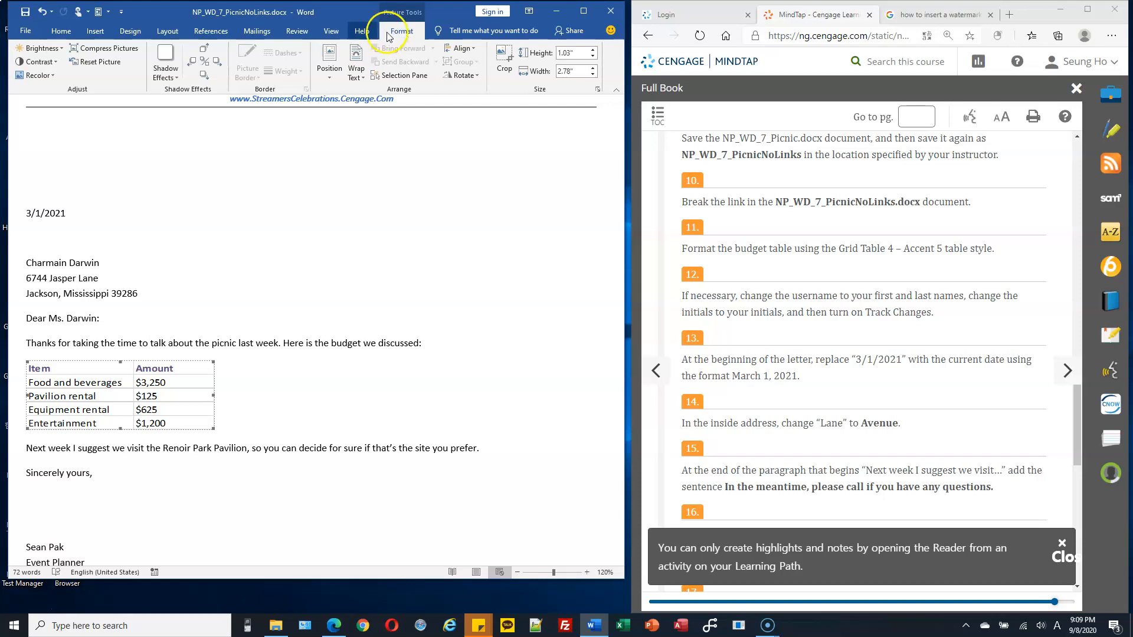
pyautogui.click(201, 36)
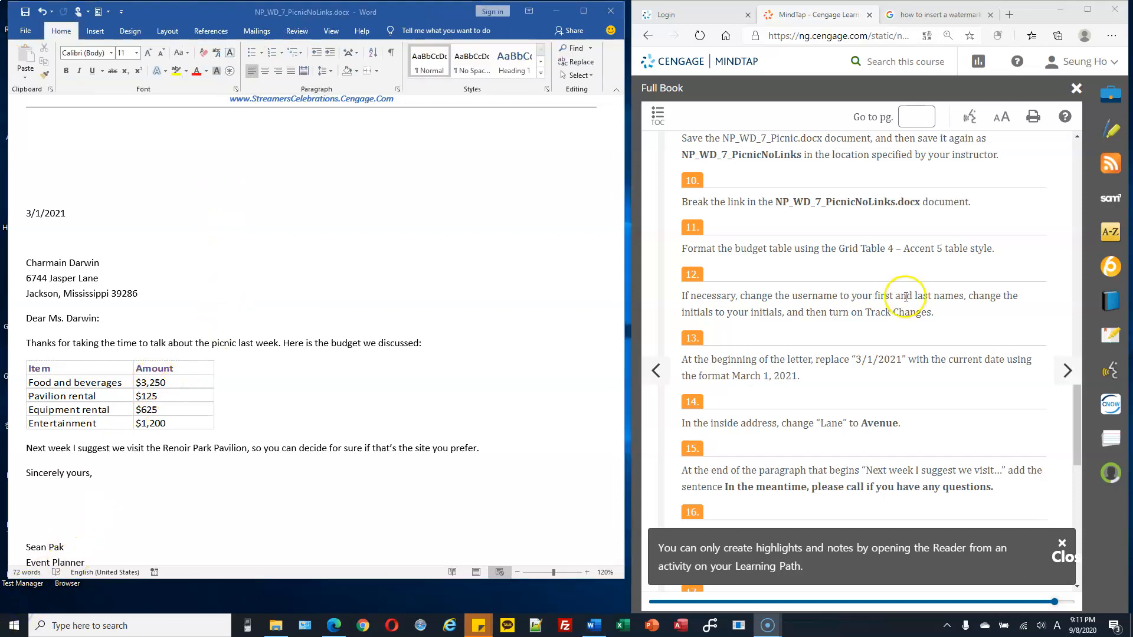
pyautogui.moveTo(757, 249); pyautogui.dragTo(963, 248)
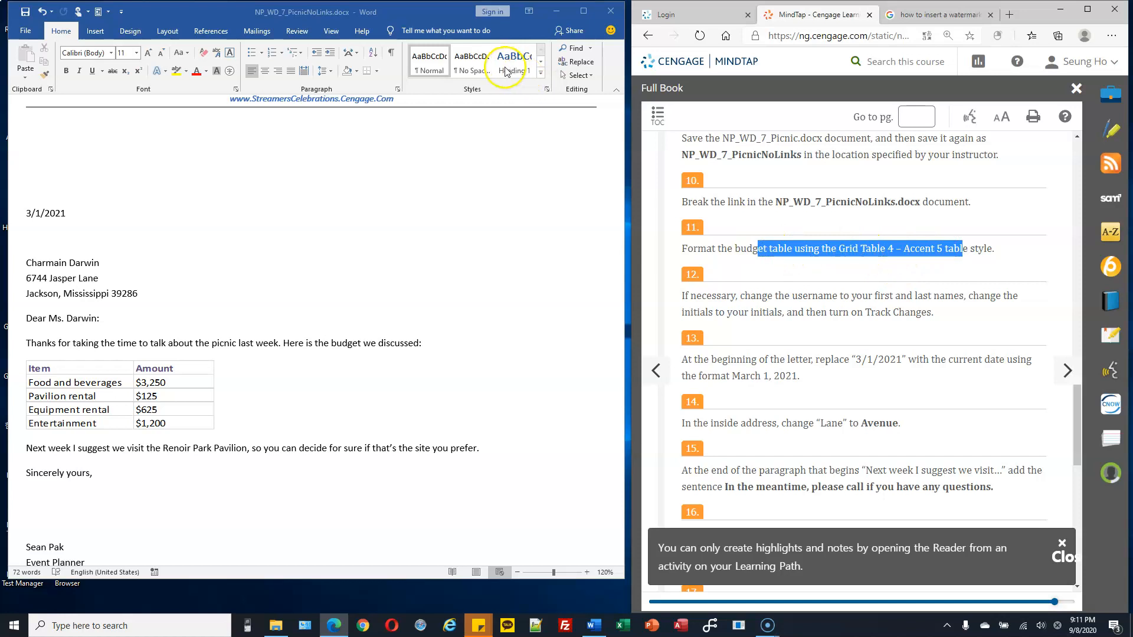
pyautogui.click(165, 385)
pyautogui.click(165, 385)
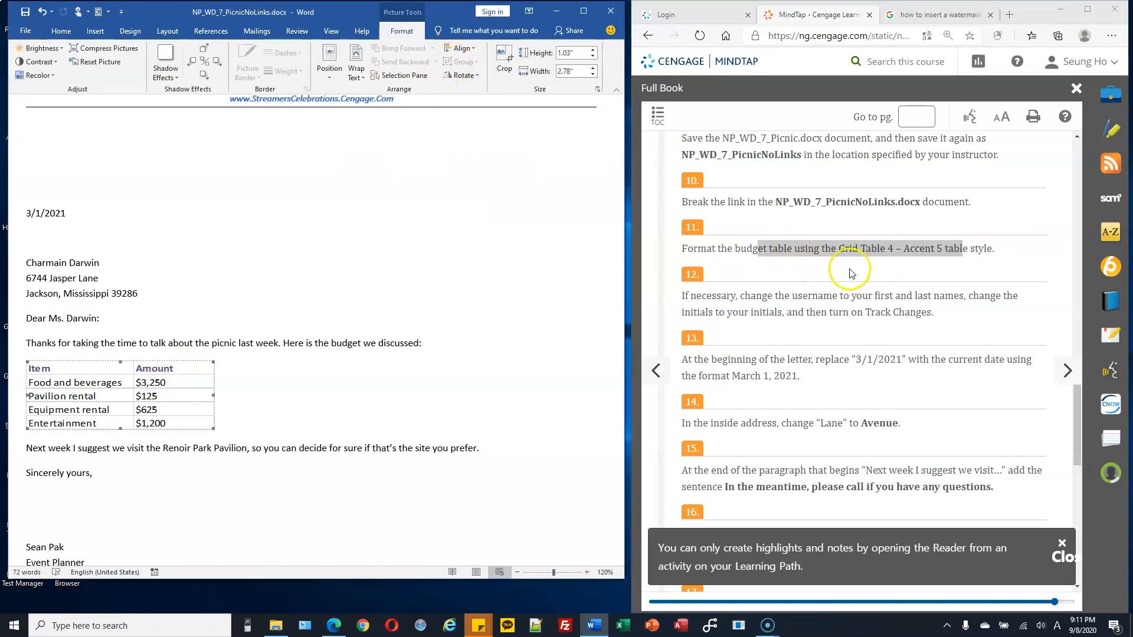
# - Read the username instruction, review the user name and initials in the Word options, and close the options
pyautogui.scroll(-1, 827, 242)
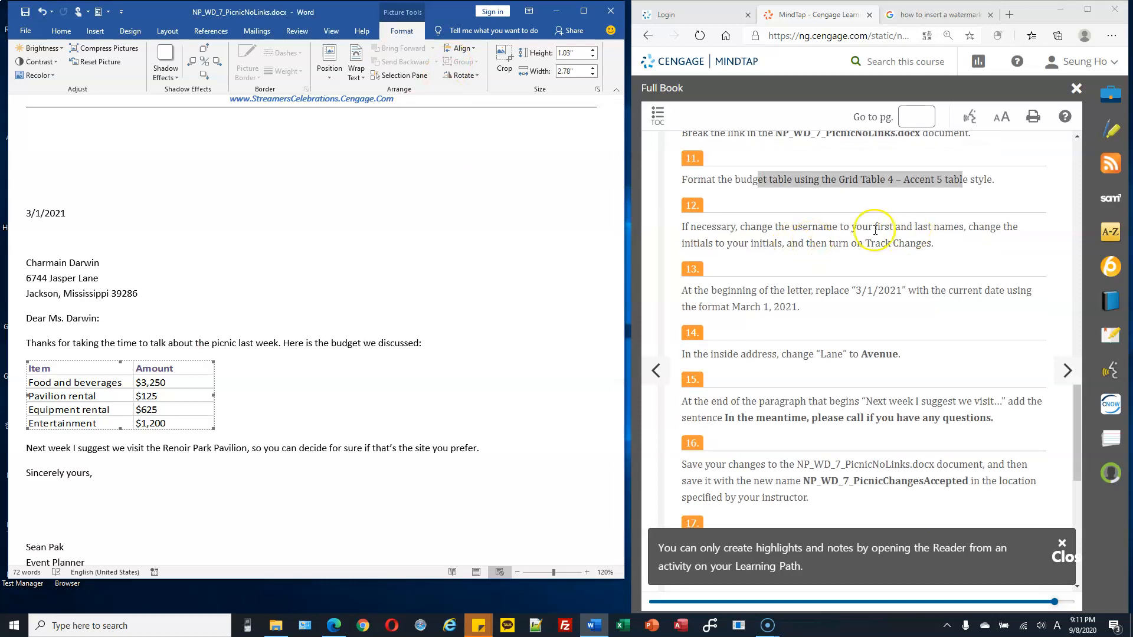
pyautogui.moveTo(875, 227); pyautogui.dragTo(959, 228)
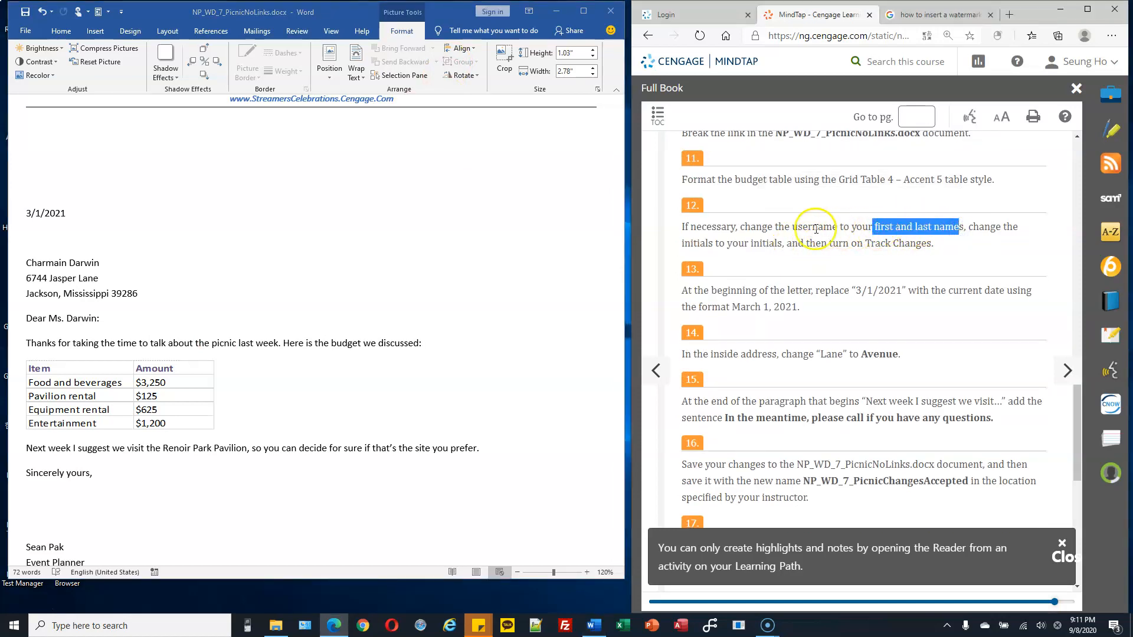
pyautogui.moveTo(808, 226); pyautogui.dragTo(873, 227)
pyautogui.click(26, 32)
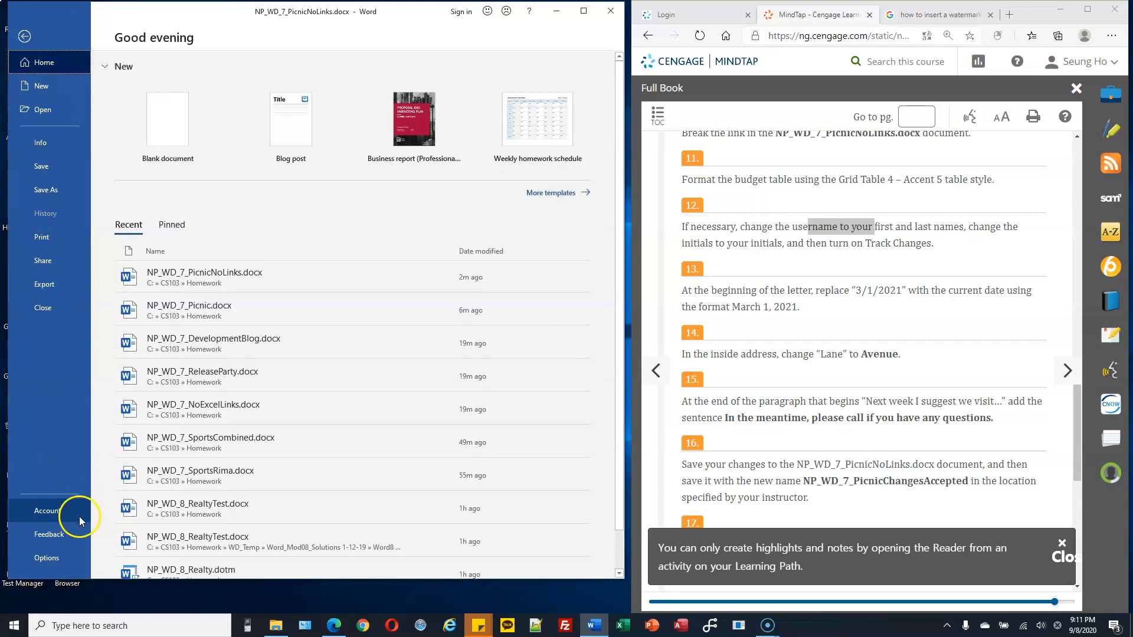
pyautogui.click(47, 558)
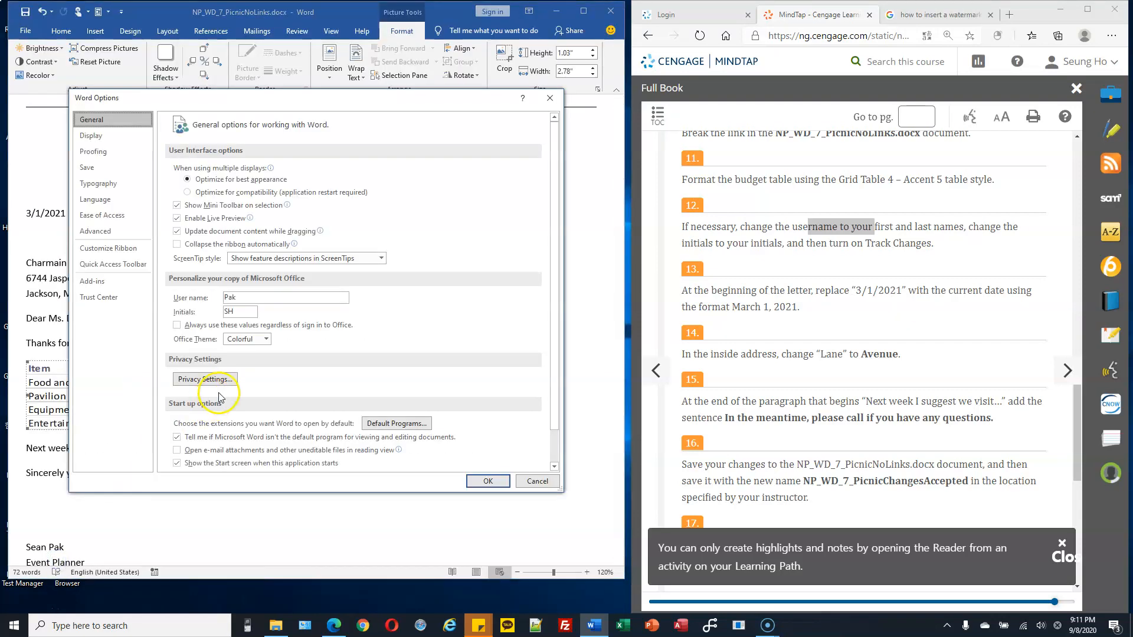
pyautogui.click(232, 312)
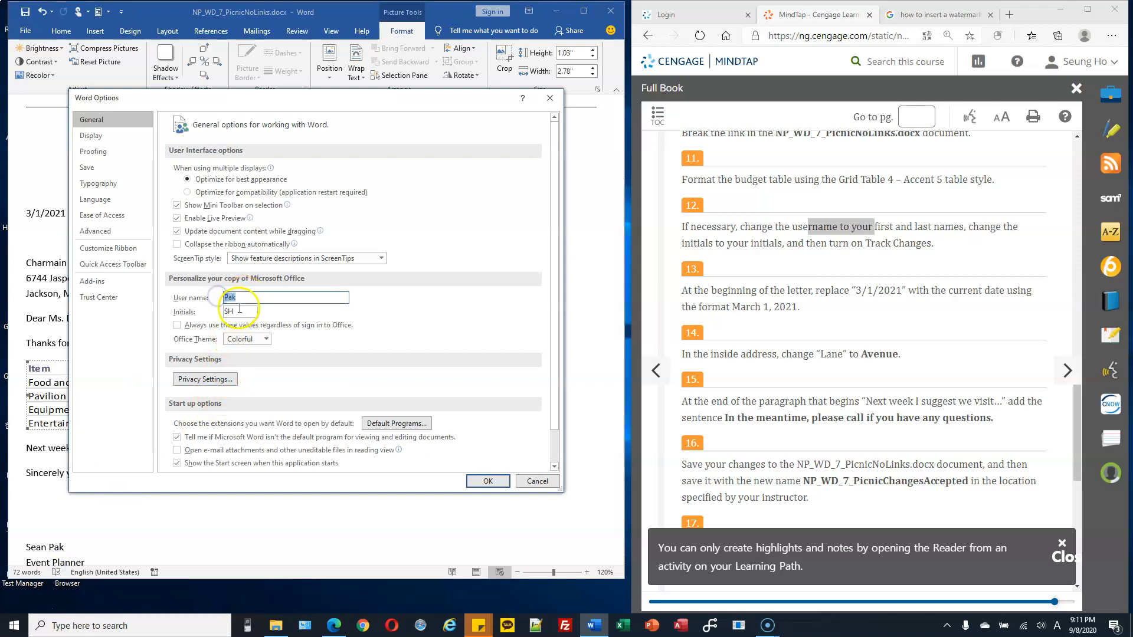
pyautogui.click(233, 298)
pyautogui.click(241, 310)
pyautogui.click(236, 296)
pyautogui.doubleClick(230, 310)
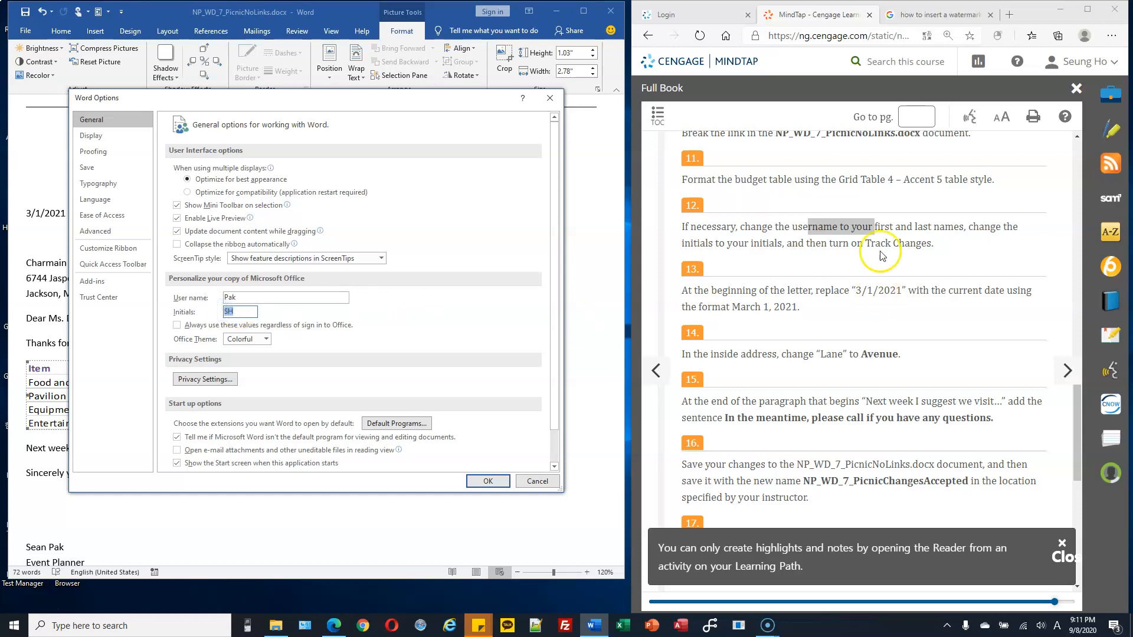
pyautogui.click(245, 300)
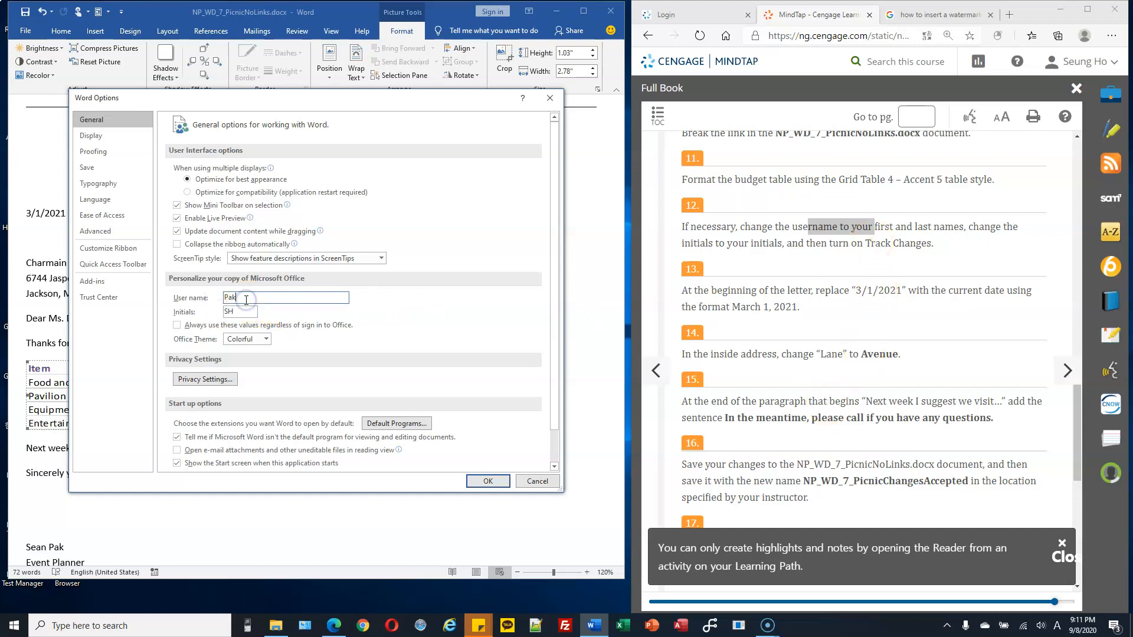
pyautogui.click(246, 297)
pyautogui.click(488, 481)
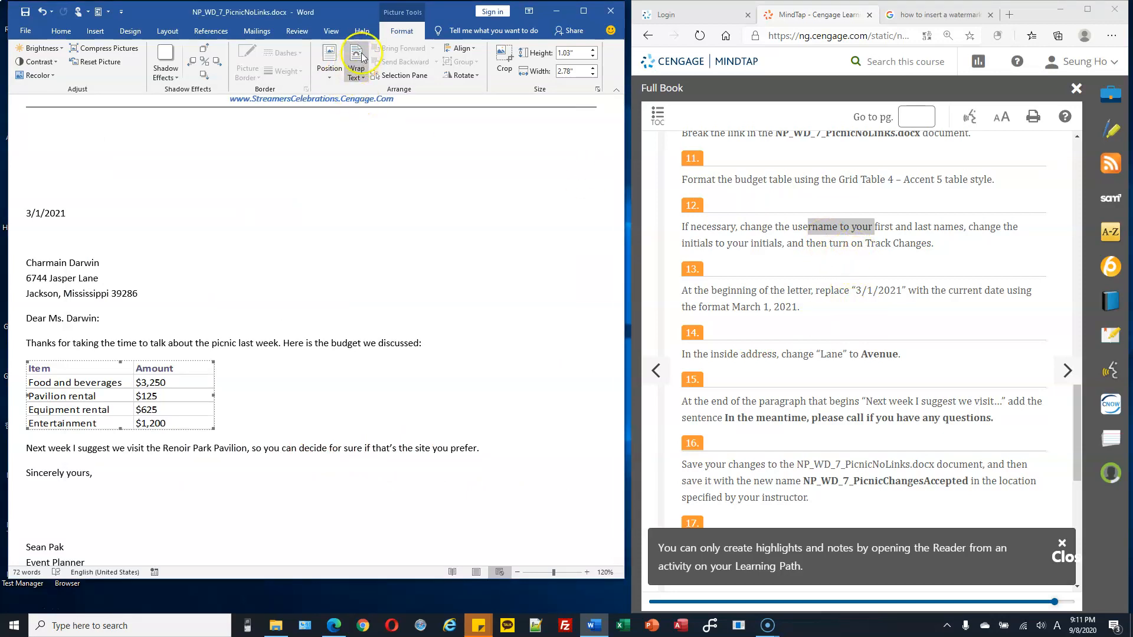
# - Turn on Track Changes for the letter
pyautogui.click(292, 34)
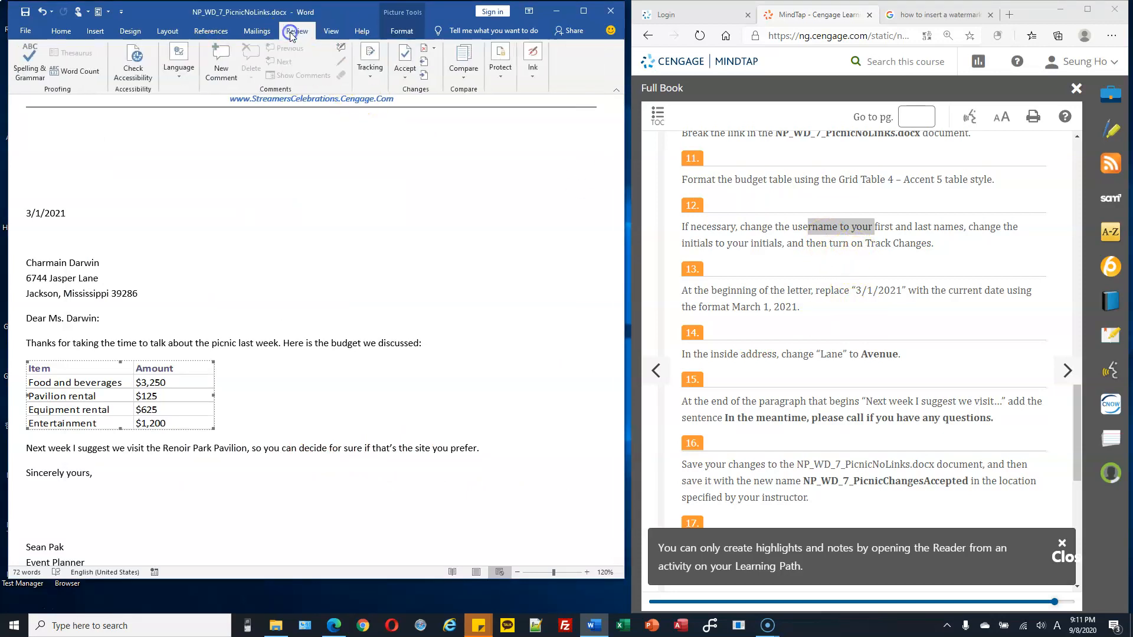
pyautogui.click(373, 71)
pyautogui.click(373, 116)
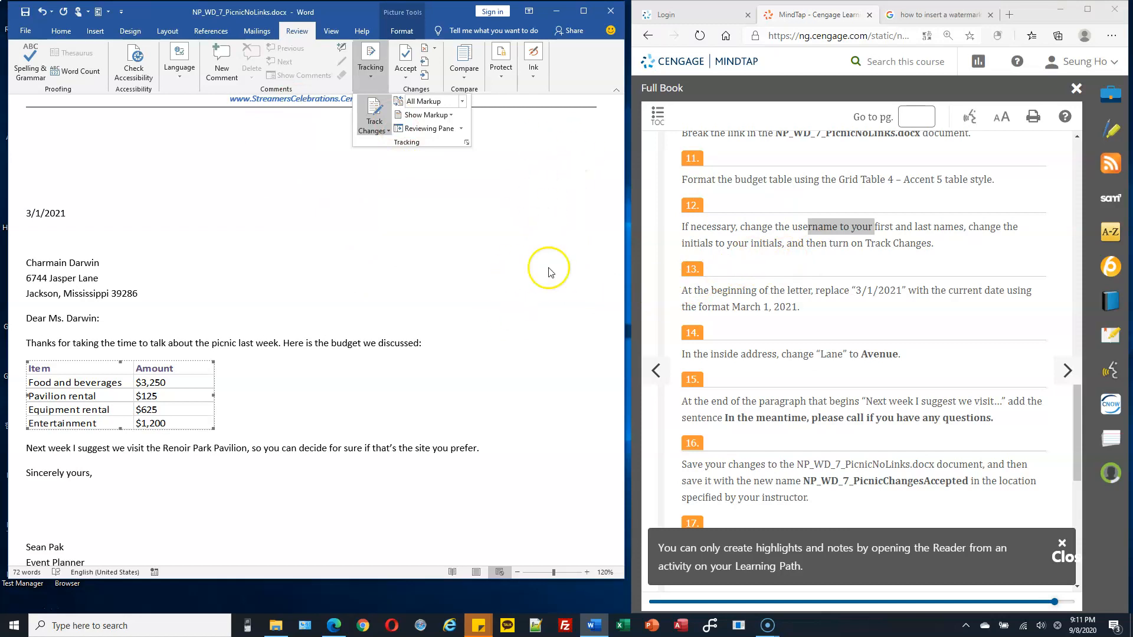
pyautogui.click(534, 253)
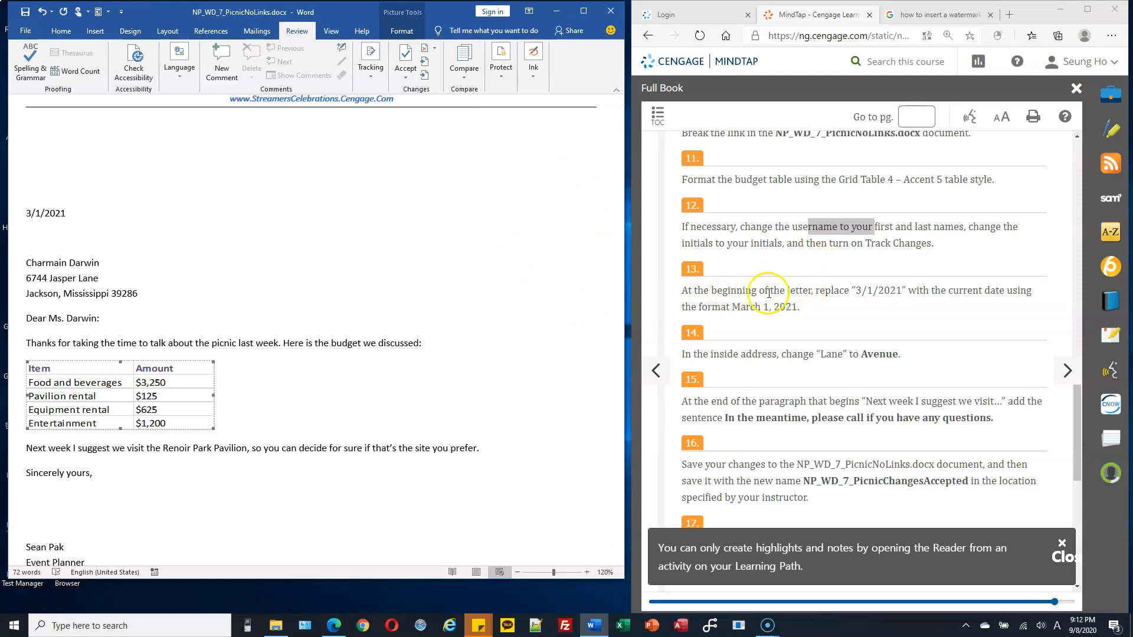
# - Try to select the 3/1/2021 date at the beginning of the letter
pyautogui.scroll(3, 102, 227)
pyautogui.click(36, 310)
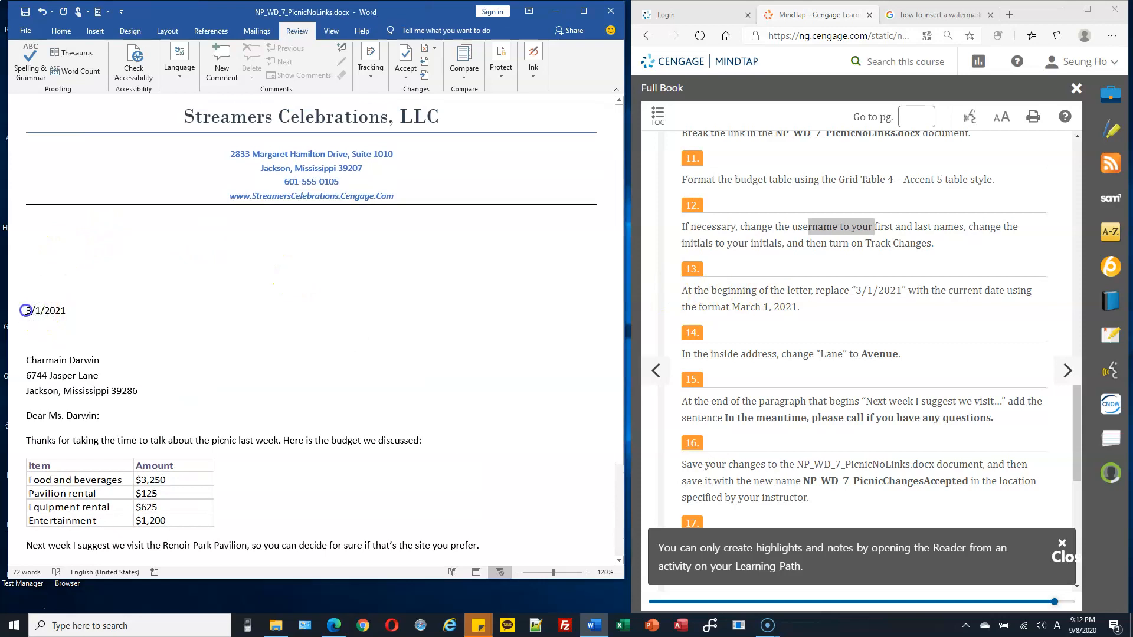
pyautogui.moveTo(49, 310); pyautogui.dragTo(60, 313)
pyautogui.click(47, 311)
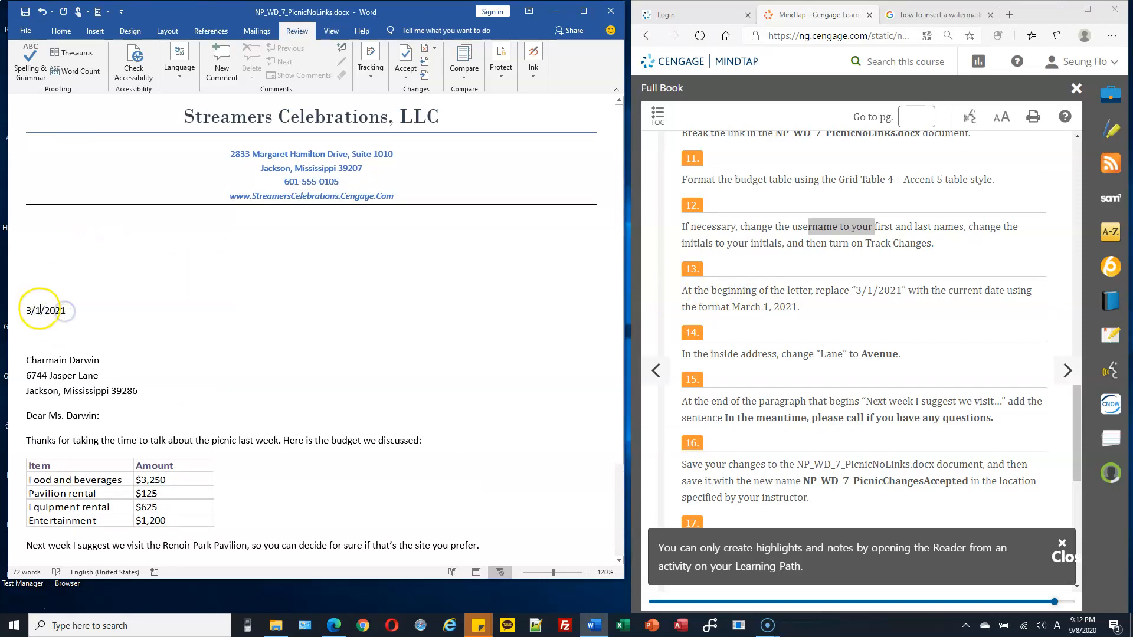
pyautogui.moveTo(36, 311); pyautogui.dragTo(26, 311)
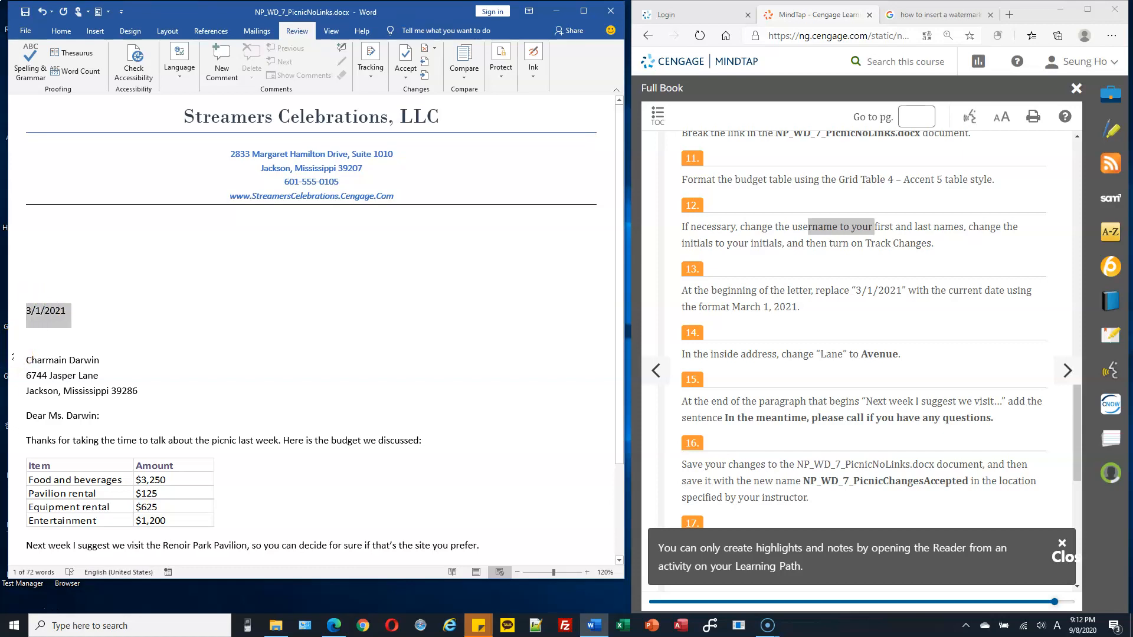
pyautogui.click(14, 354)
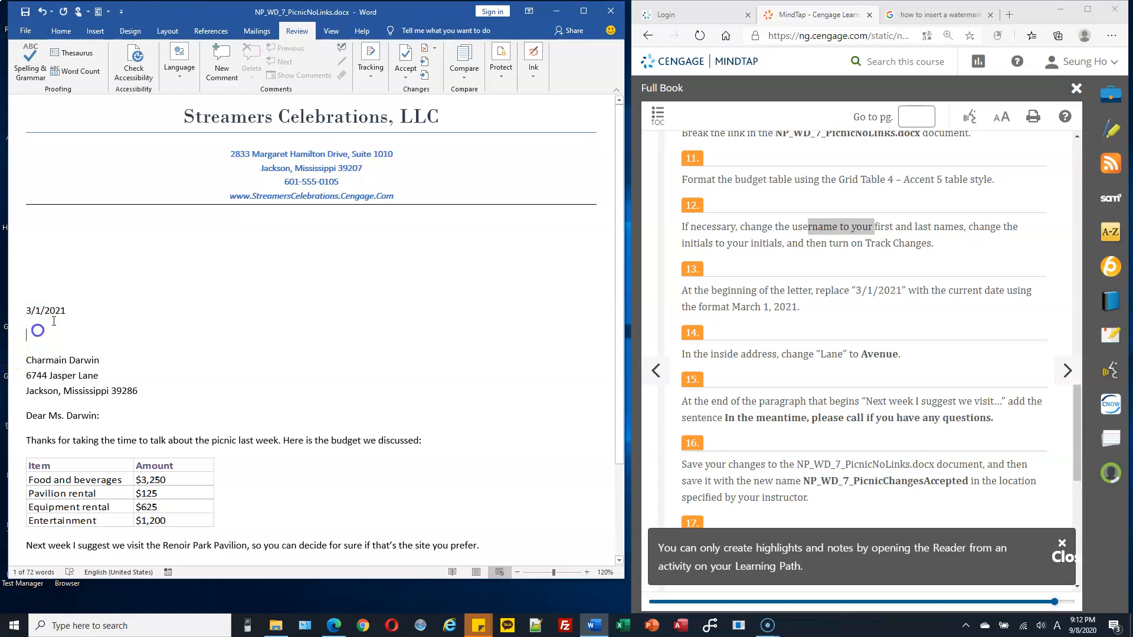
# - Show the paragraph marks and other hidden formatting symbols in the letter
pyautogui.click(60, 30)
pyautogui.click(424, 62)
pyautogui.click(391, 53)
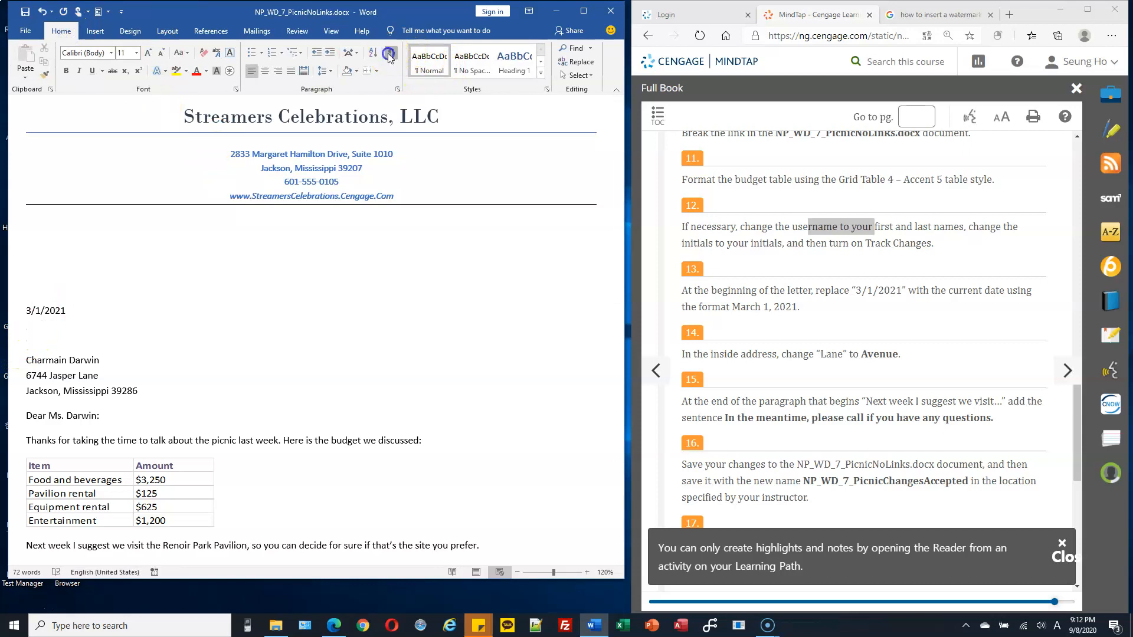
# - Replace the 3/1/2021 date at the beginning of the letter with the current date in the format September 8, 2020
pyautogui.tripleClick(82, 307)
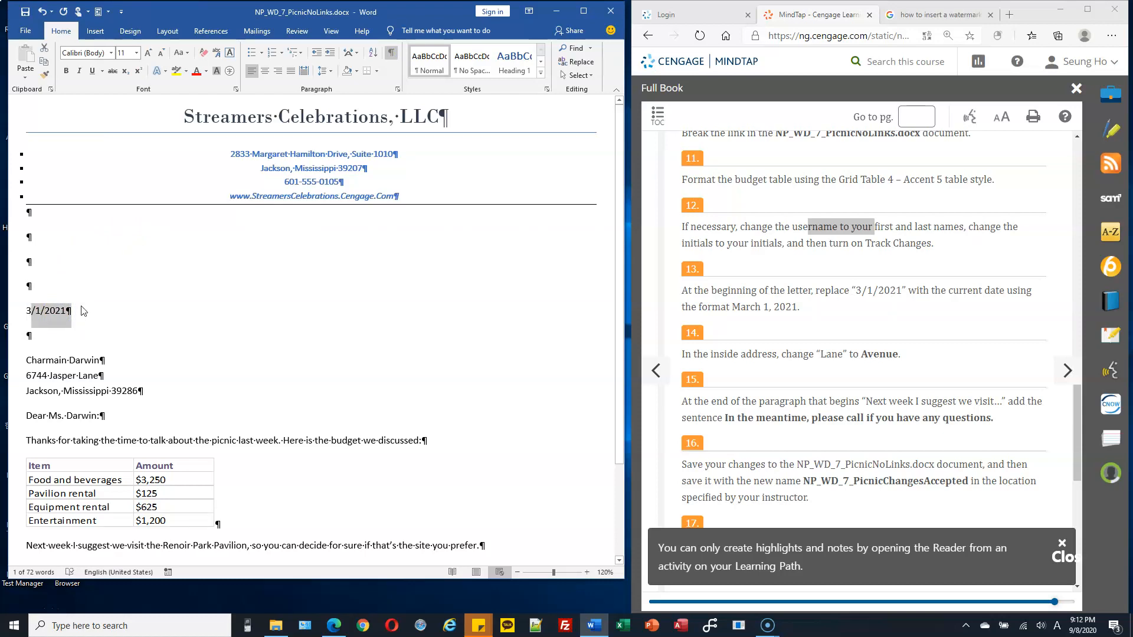
pyautogui.click(33, 311)
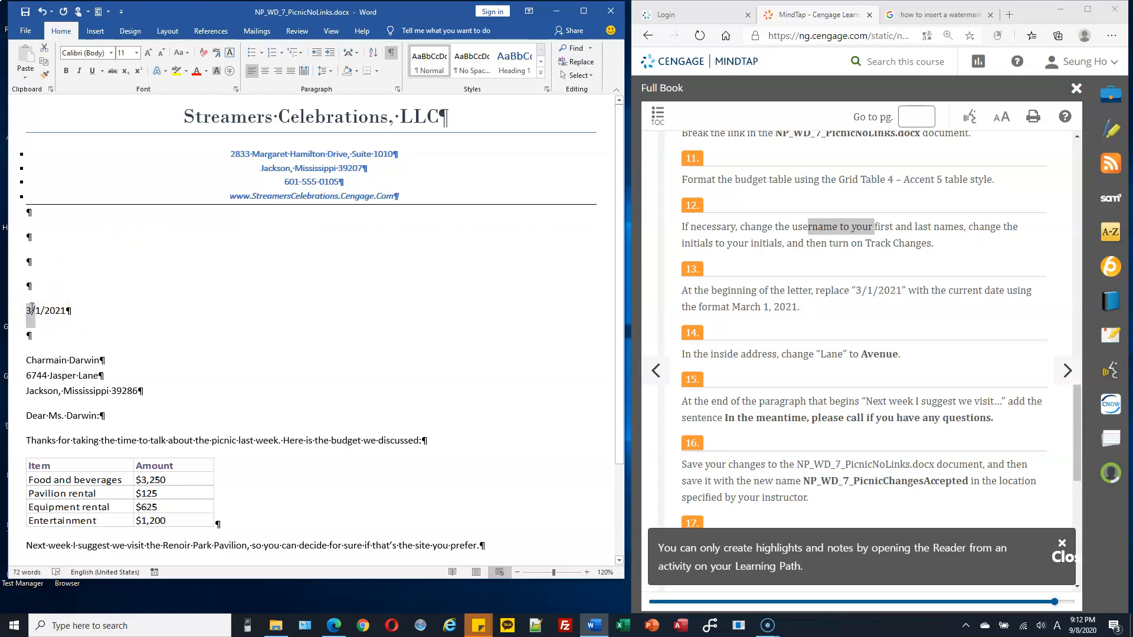
pyautogui.tripleClick(32, 308)
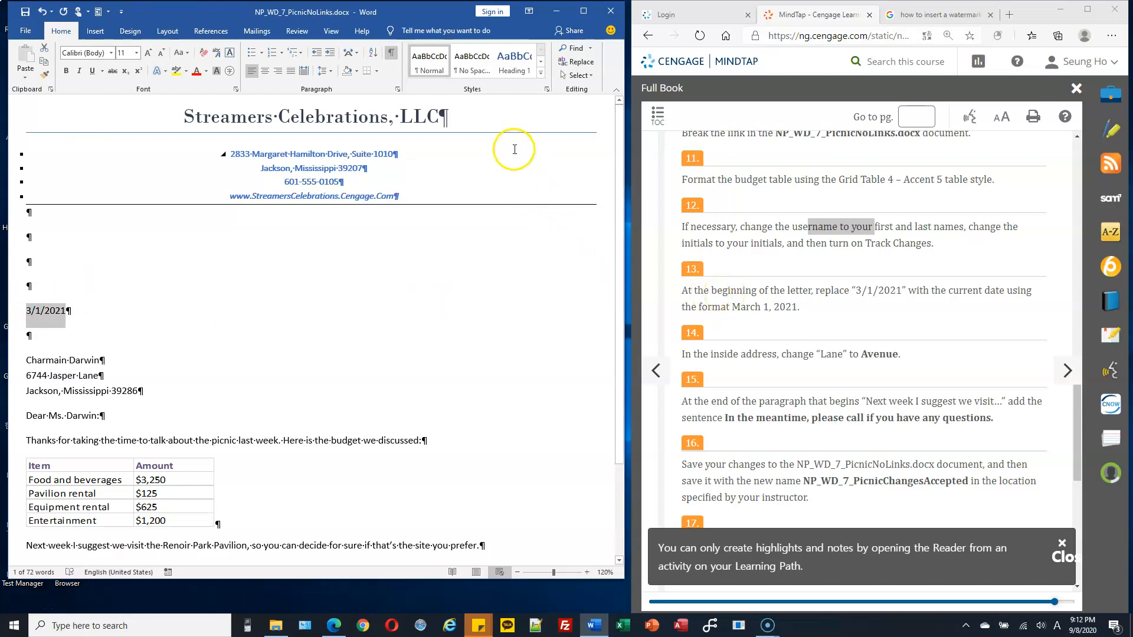
pyautogui.click(96, 32)
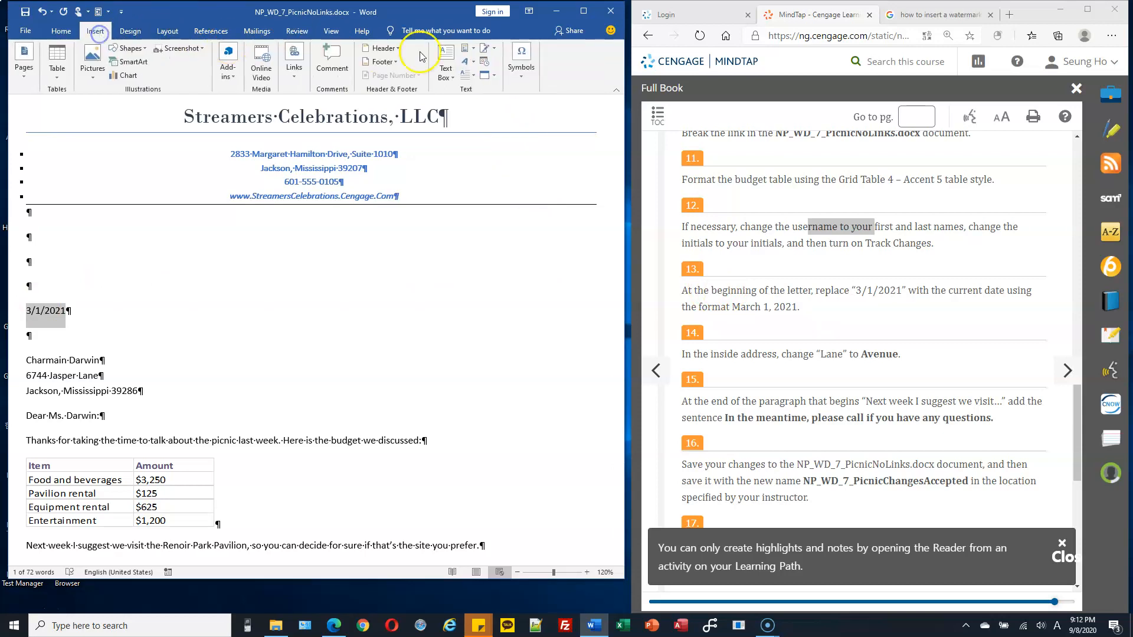
pyautogui.click(484, 63)
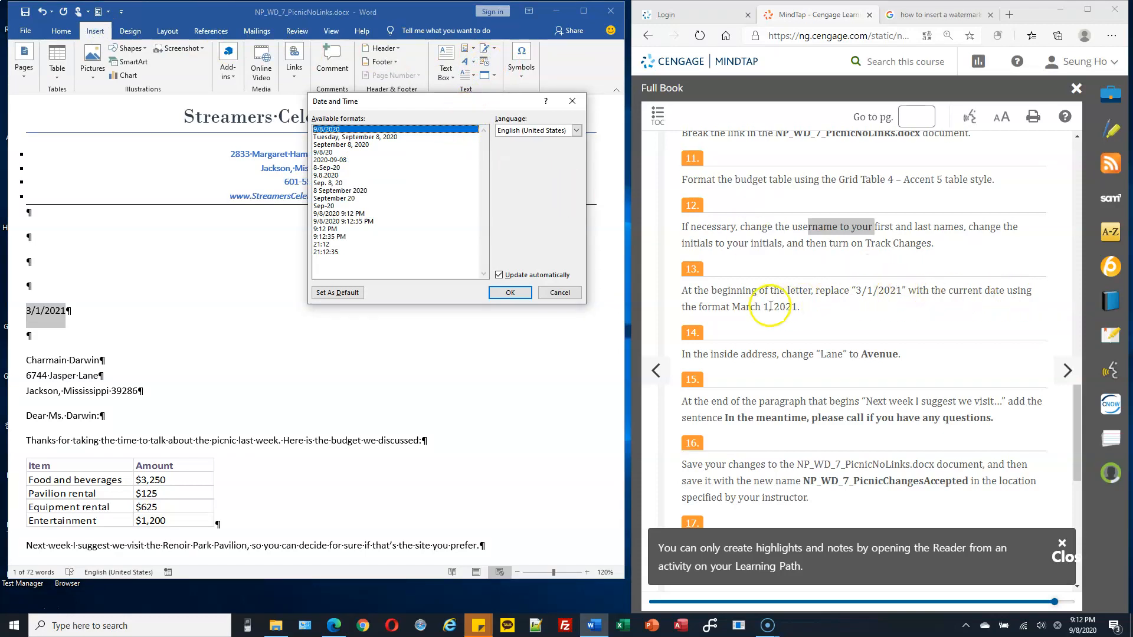
pyautogui.click(356, 146)
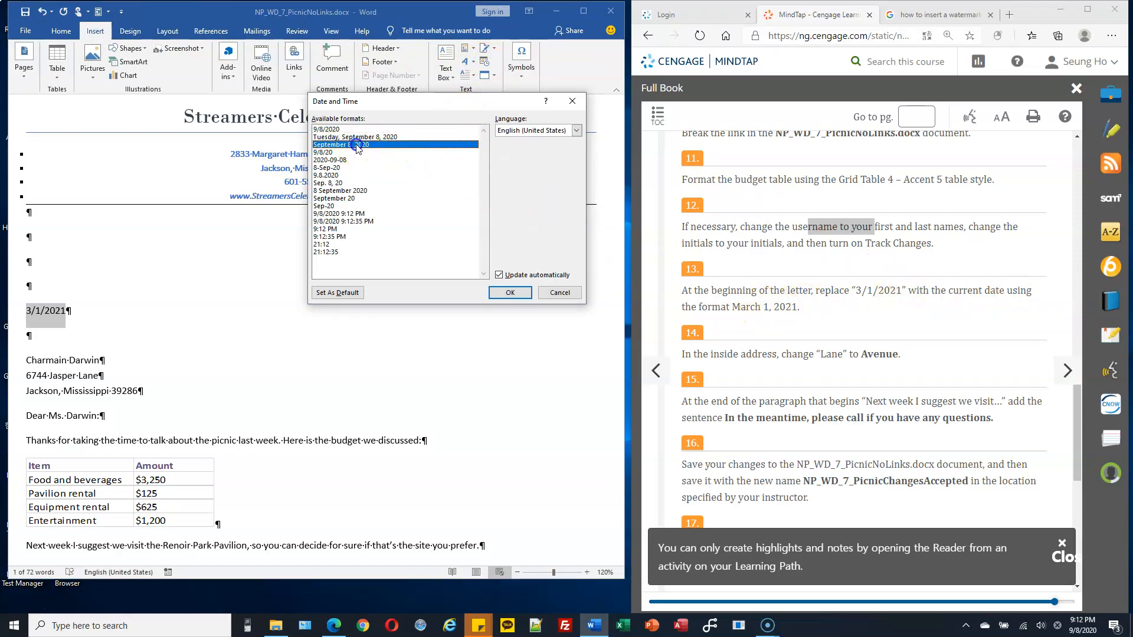
pyautogui.click(518, 293)
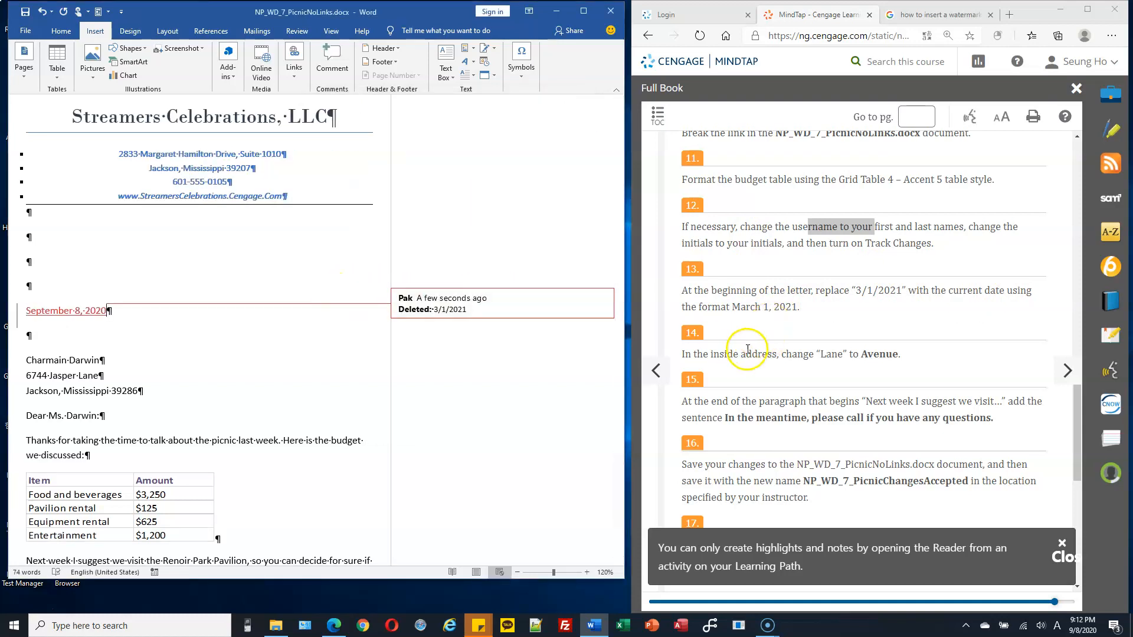
# - Change "Lane" to "Avenue" in the inside address of the letter
pyautogui.scroll(-1, 740, 356)
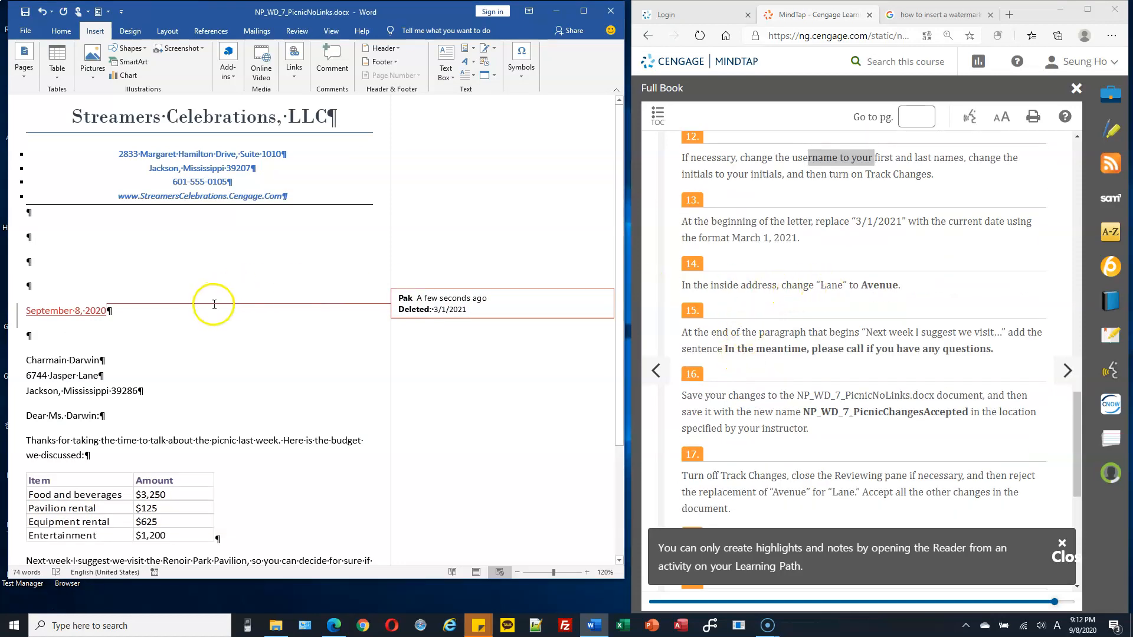
pyautogui.scroll(-1, 214, 304)
pyautogui.doubleClick(88, 309)
pyautogui.write('Avenu')
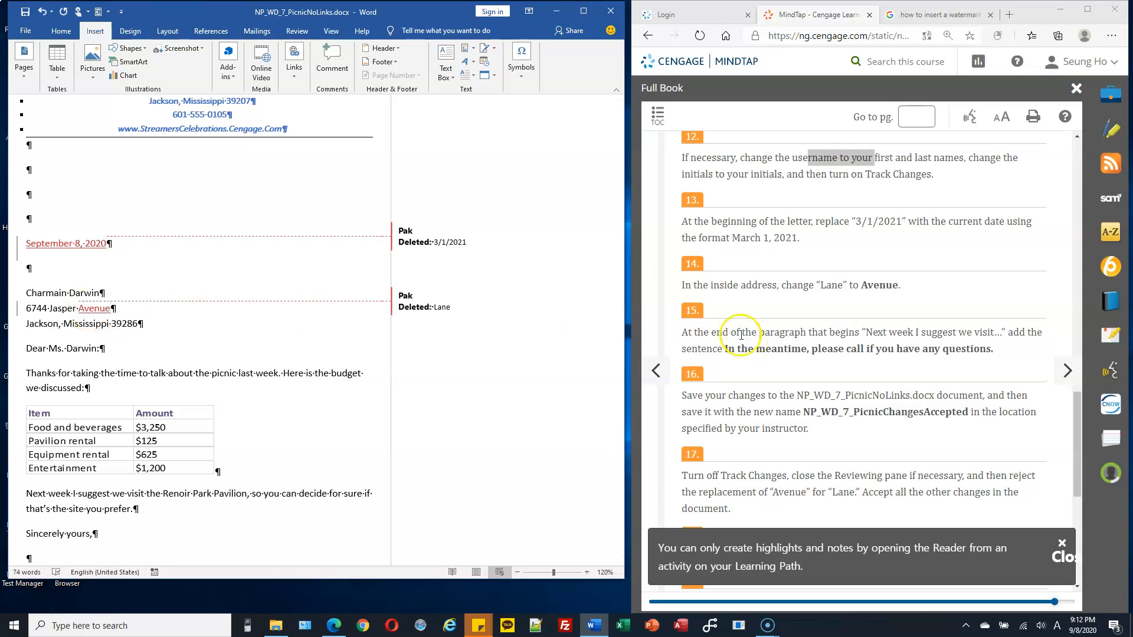
# - Add "In the meantime, please call if you have any questions." to the end of the "Next week I suggest we visit" paragraph and save
pyautogui.scroll(-1, 737, 330)
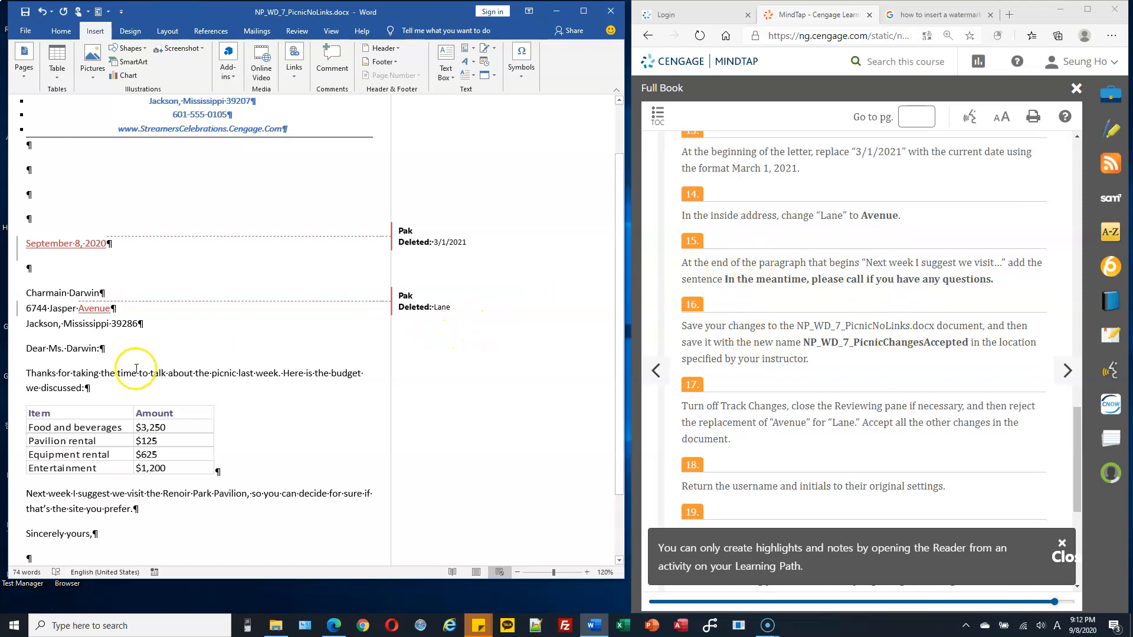
pyautogui.scroll(-1, 112, 357)
pyautogui.scroll(-1, 112, 358)
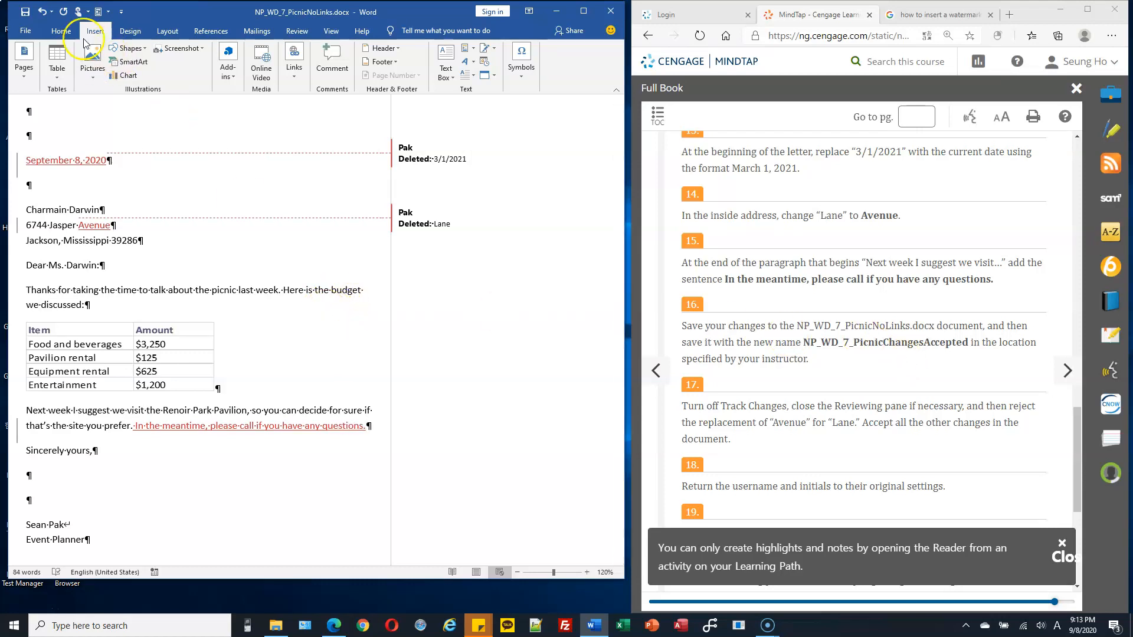
pyautogui.click(24, 12)
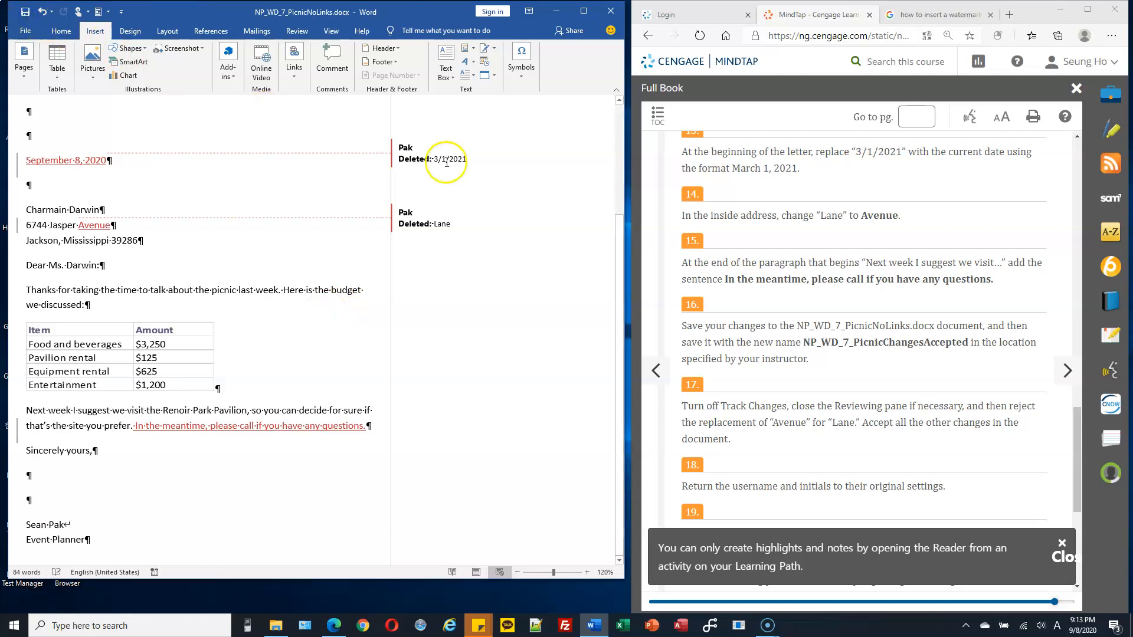
# - Read instruction 16 about saving and save the changes to NP_WD_7_PicnicNoLinks.docx
pyautogui.scroll(-1, 874, 271)
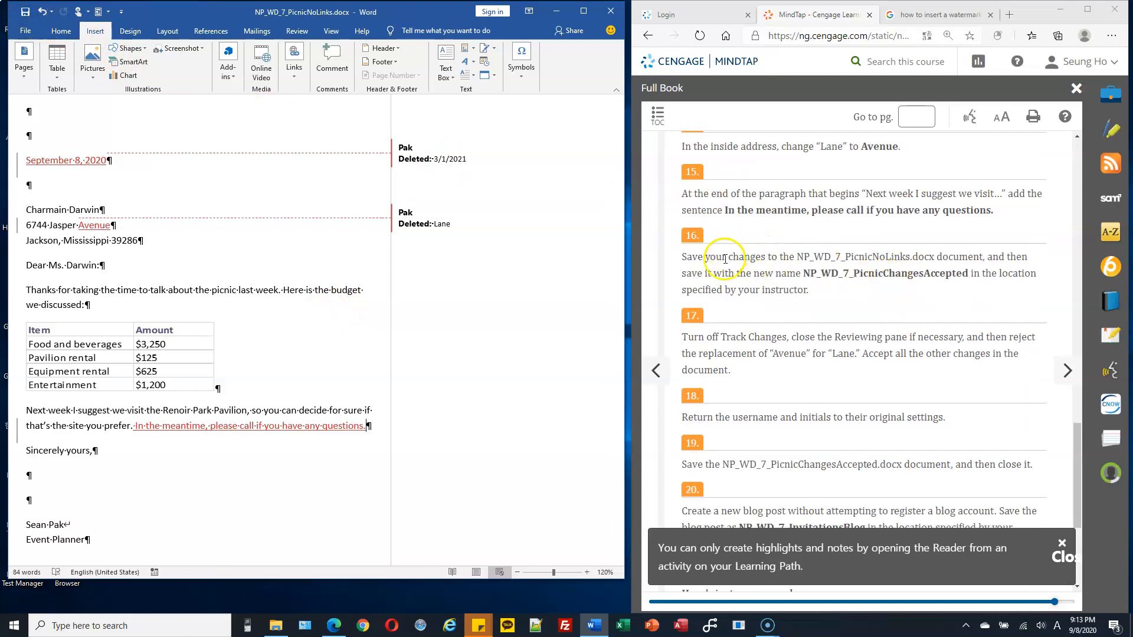
pyautogui.moveTo(715, 257); pyautogui.dragTo(828, 257)
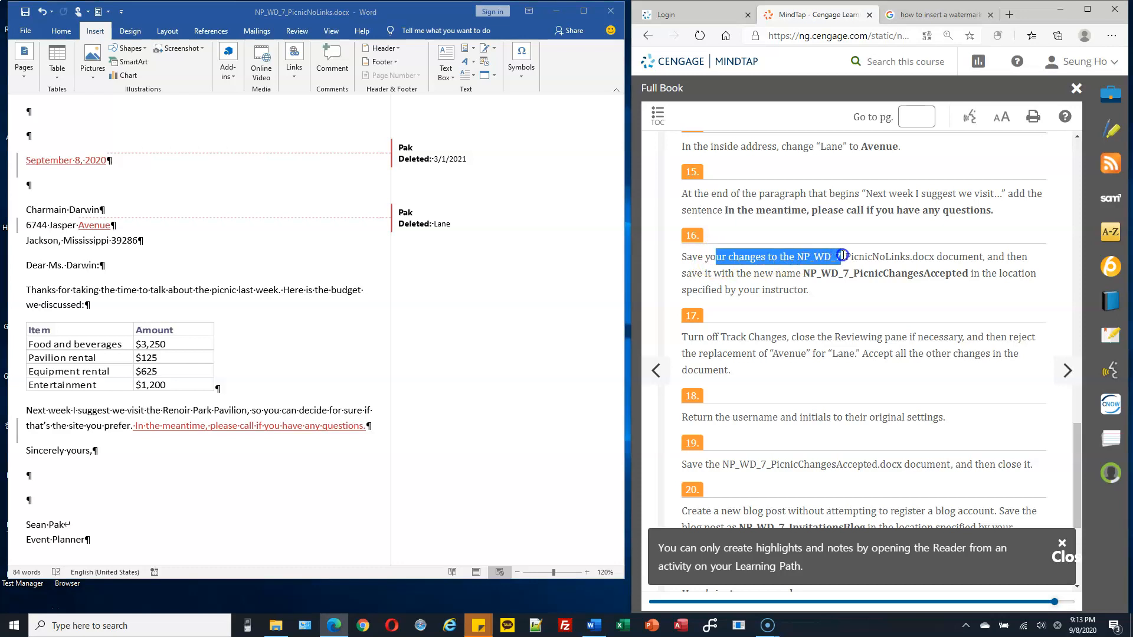
pyautogui.click(873, 258)
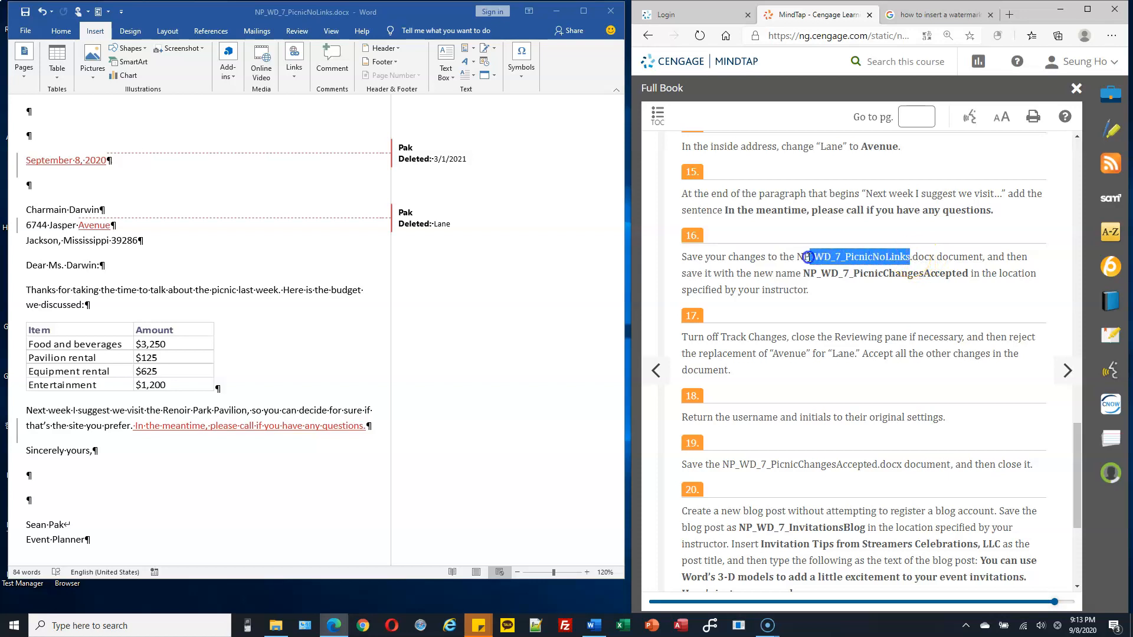
pyautogui.moveTo(800, 257); pyautogui.dragTo(803, 257)
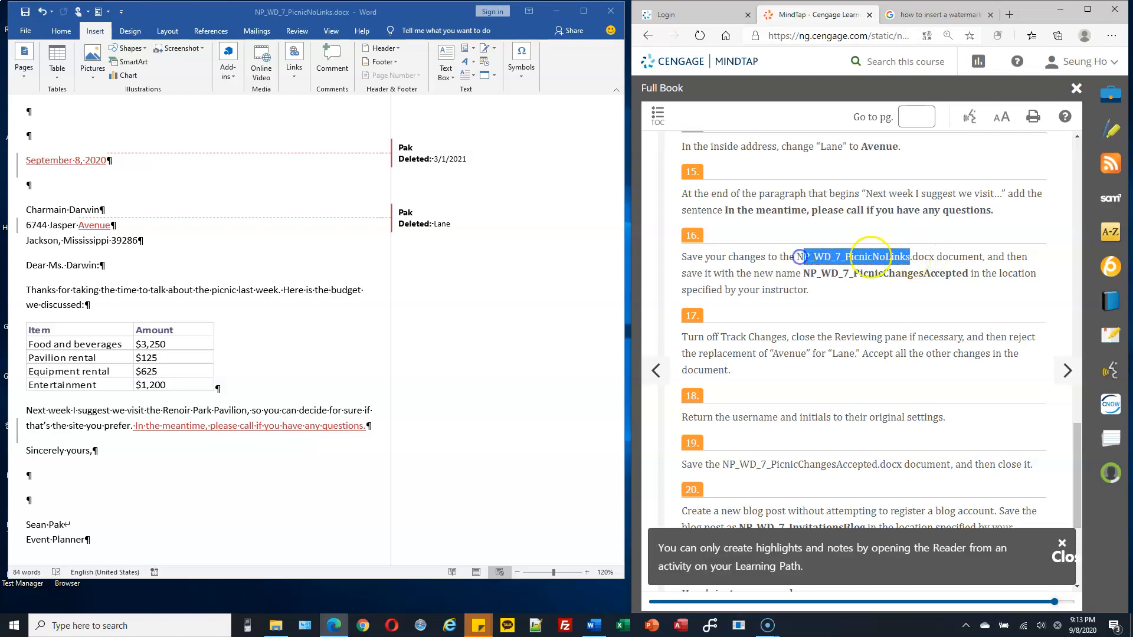
pyautogui.click(797, 258)
pyautogui.moveTo(876, 253); pyautogui.dragTo(910, 253)
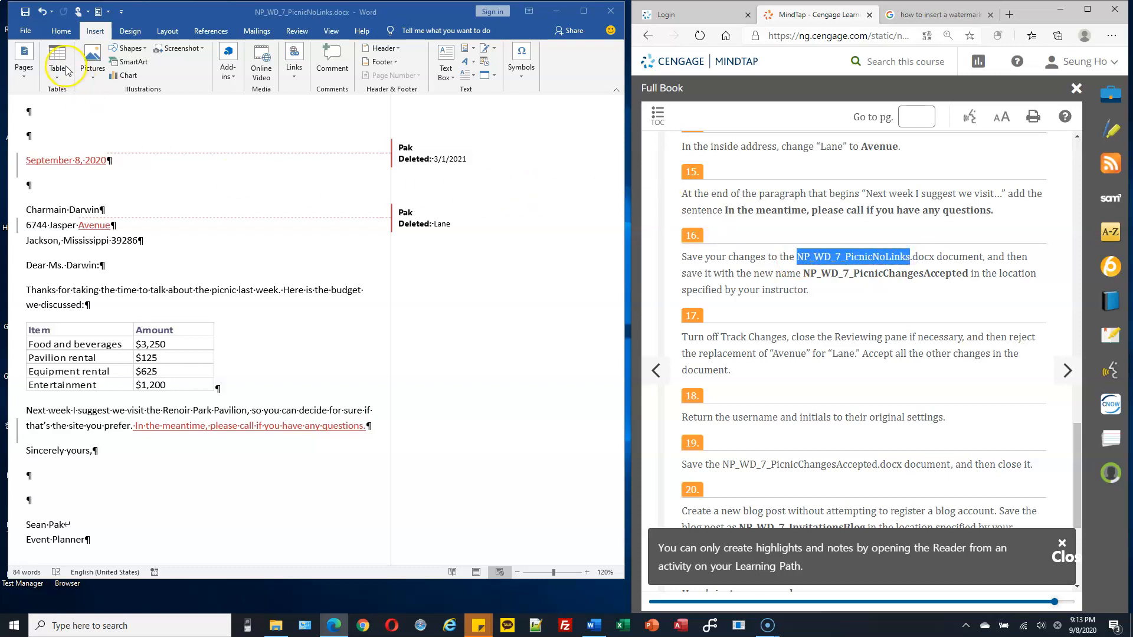
pyautogui.click(24, 12)
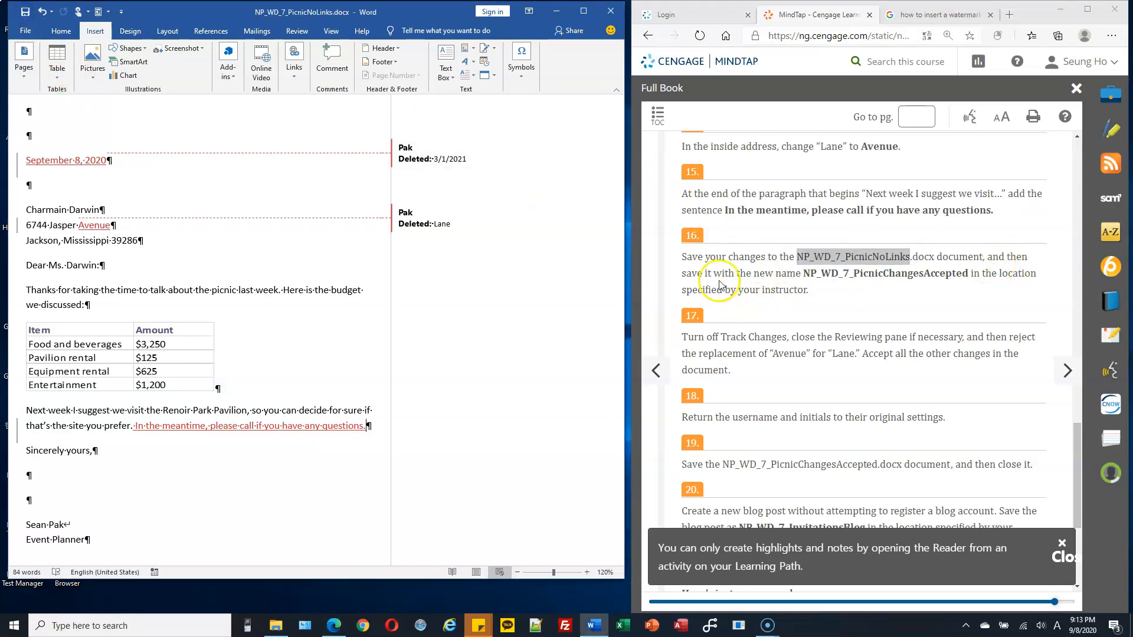
# - Start saving the letter under a new name and copy NP_WD_7_PicnicChangesAccepted from instruction 16
pyautogui.click(26, 30)
pyautogui.click(44, 189)
pyautogui.click(818, 278)
pyautogui.moveTo(804, 273); pyautogui.dragTo(970, 272)
pyautogui.hotkey('ctrl', 'c')
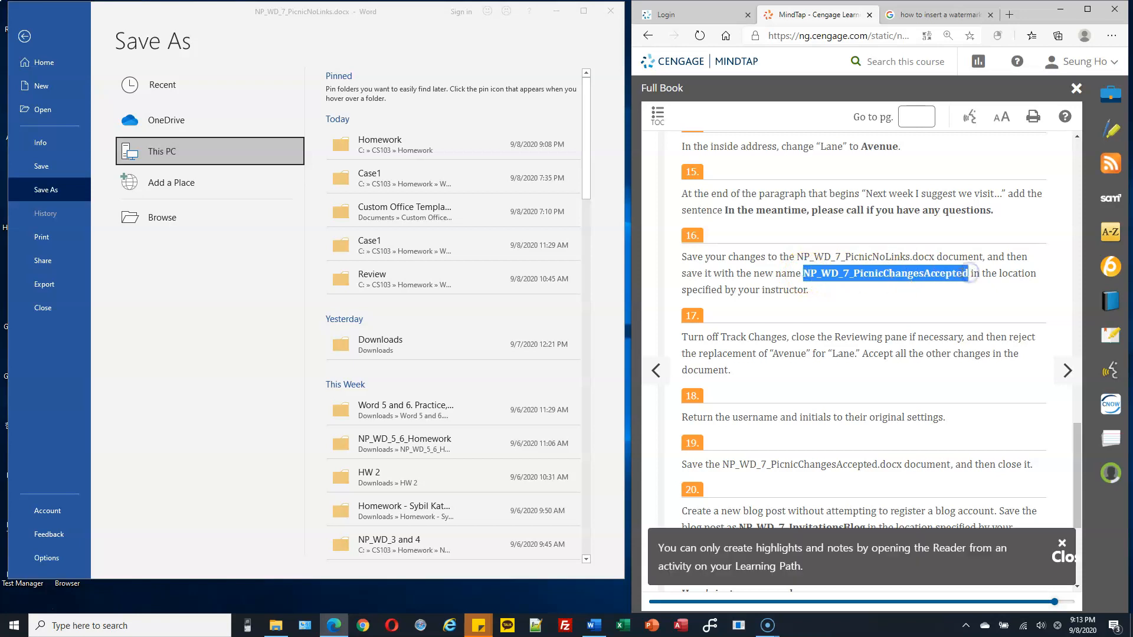
# - Save the letter as NP_WD_7_PicnicChangesAccepted in the CS103 Homework folder on this PC
pyautogui.click(197, 154)
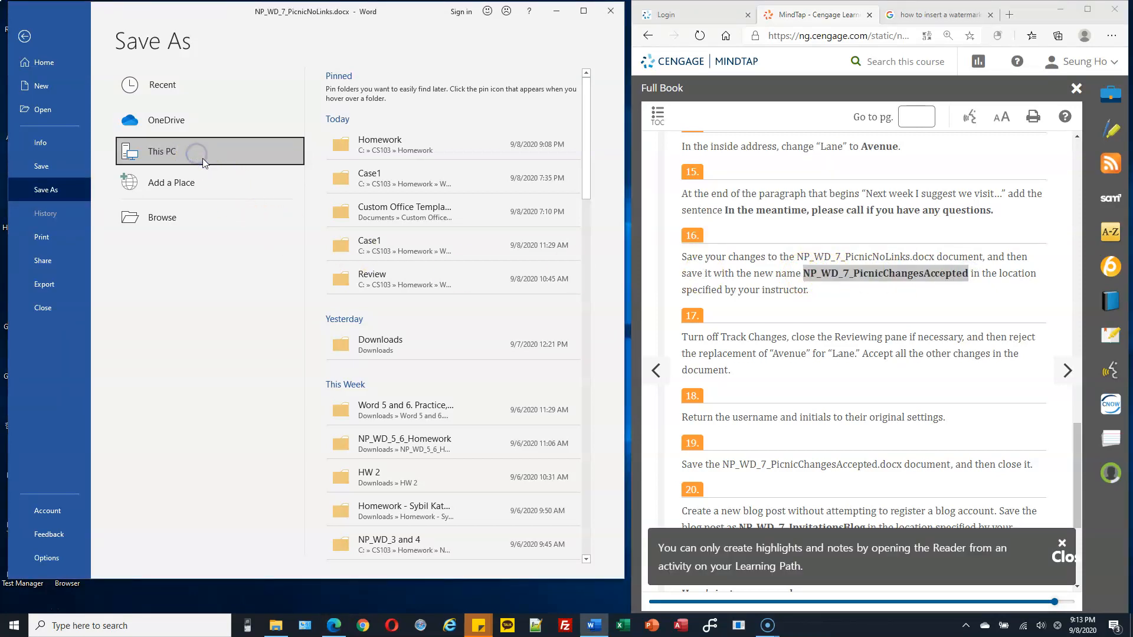
pyautogui.click(203, 158)
pyautogui.moveTo(171, 118); pyautogui.dragTo(171, 214)
pyautogui.click(29, 155)
pyautogui.click(34, 84)
pyautogui.click(27, 98)
pyautogui.click(194, 236)
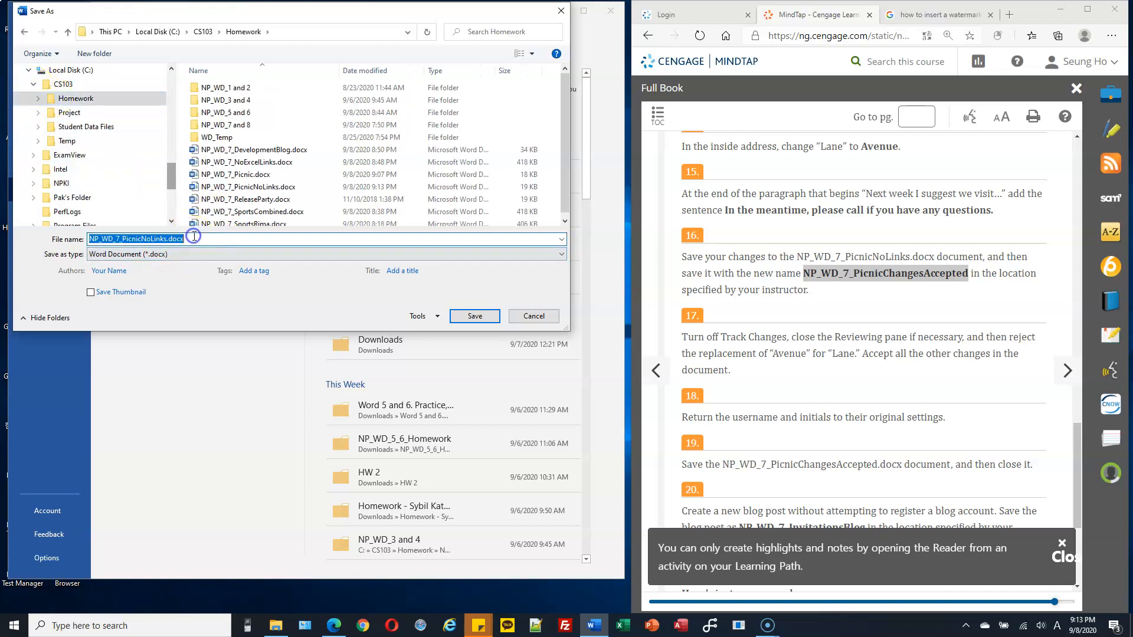
pyautogui.hotkey('ctrl', 'v')
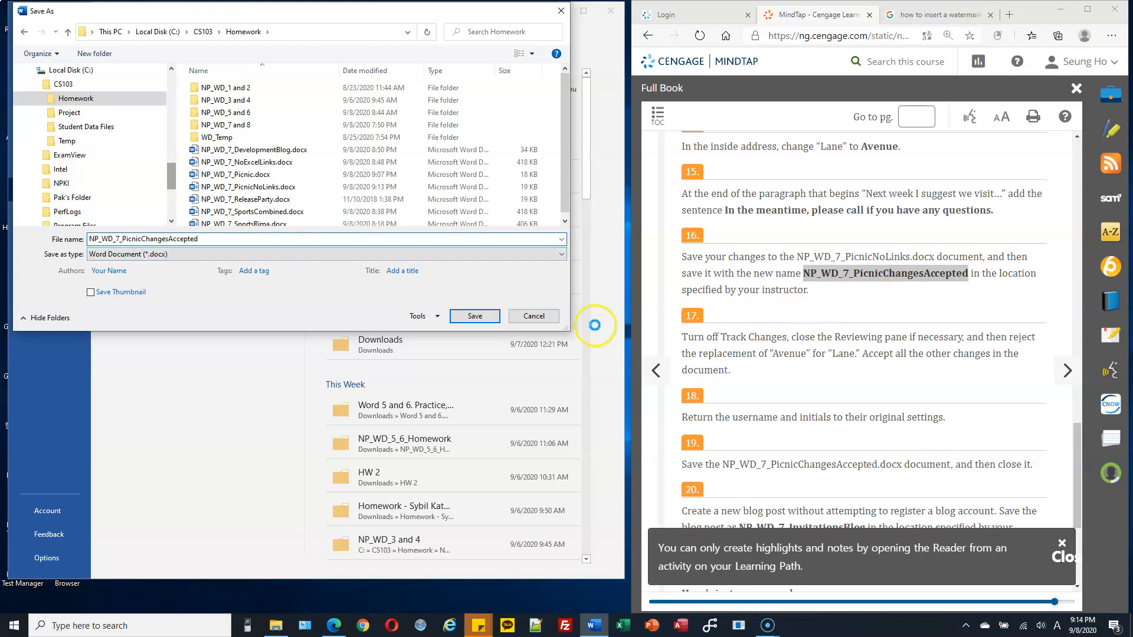
pyautogui.click(476, 316)
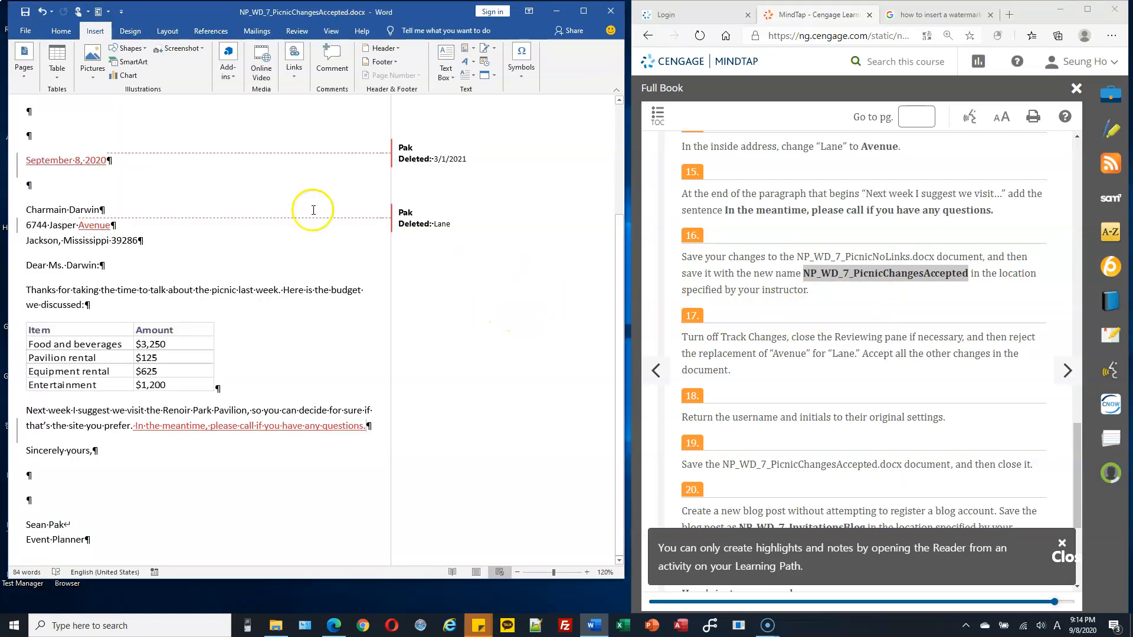
# - Read instruction 17 and turn off Track Changes for the letter
pyautogui.scroll(-1, 806, 335)
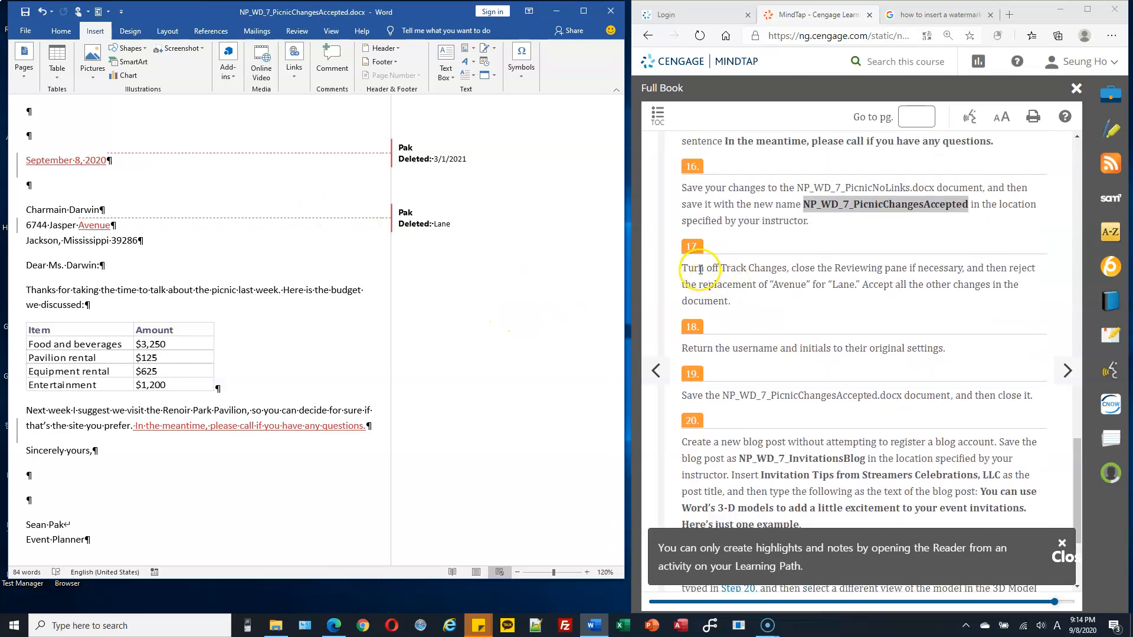
pyautogui.moveTo(701, 270); pyautogui.dragTo(766, 269)
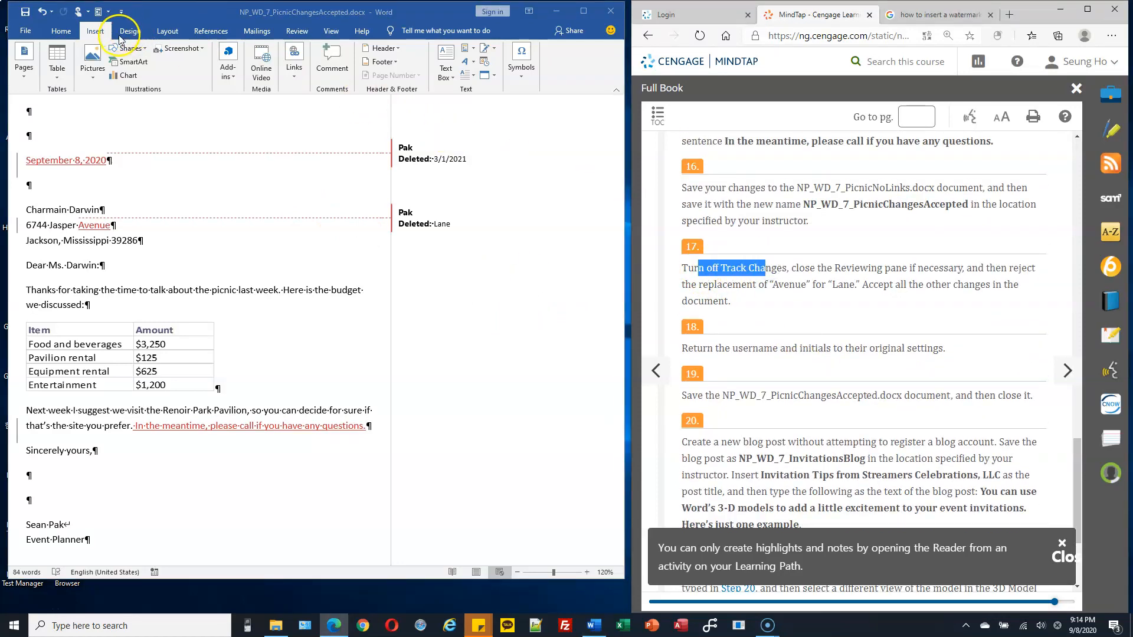
pyautogui.click(292, 34)
pyautogui.click(293, 34)
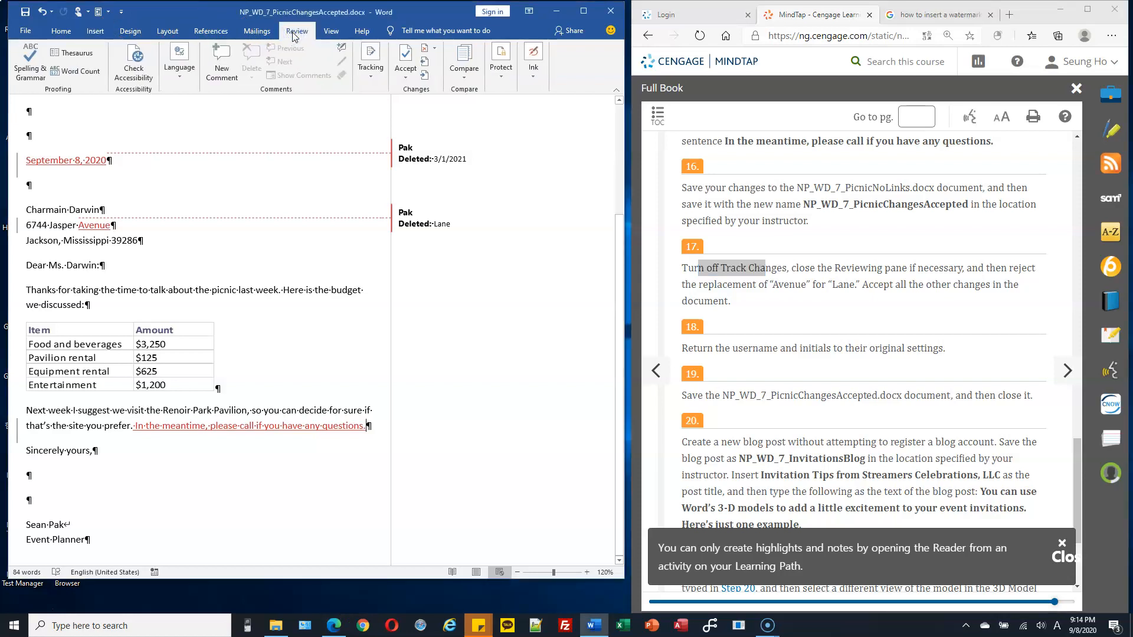
pyautogui.click(372, 82)
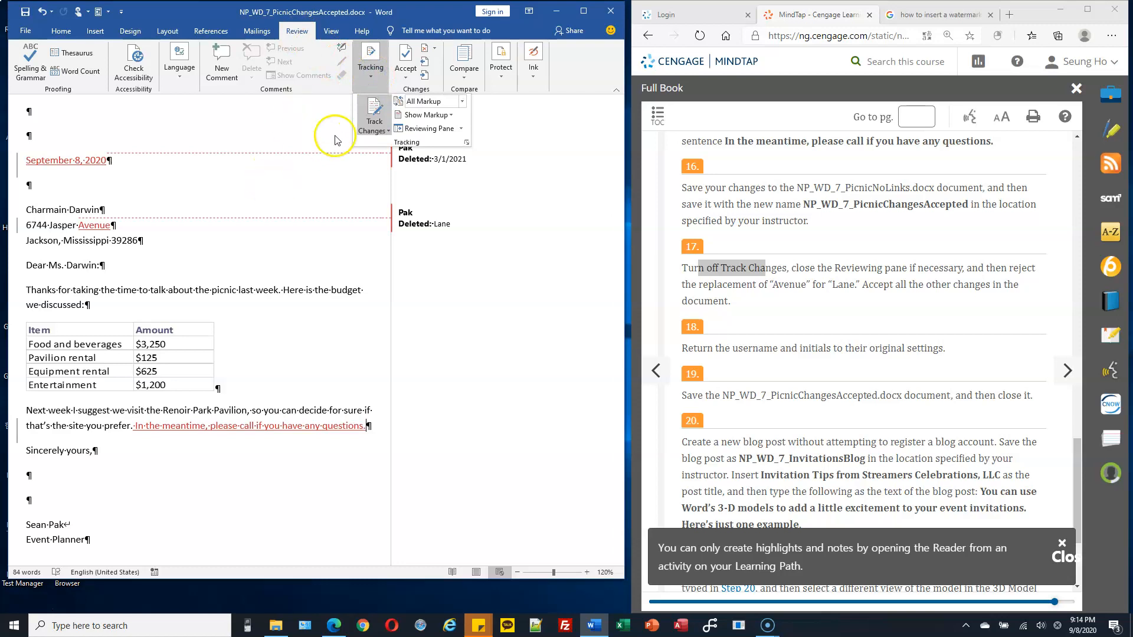
pyautogui.click(377, 108)
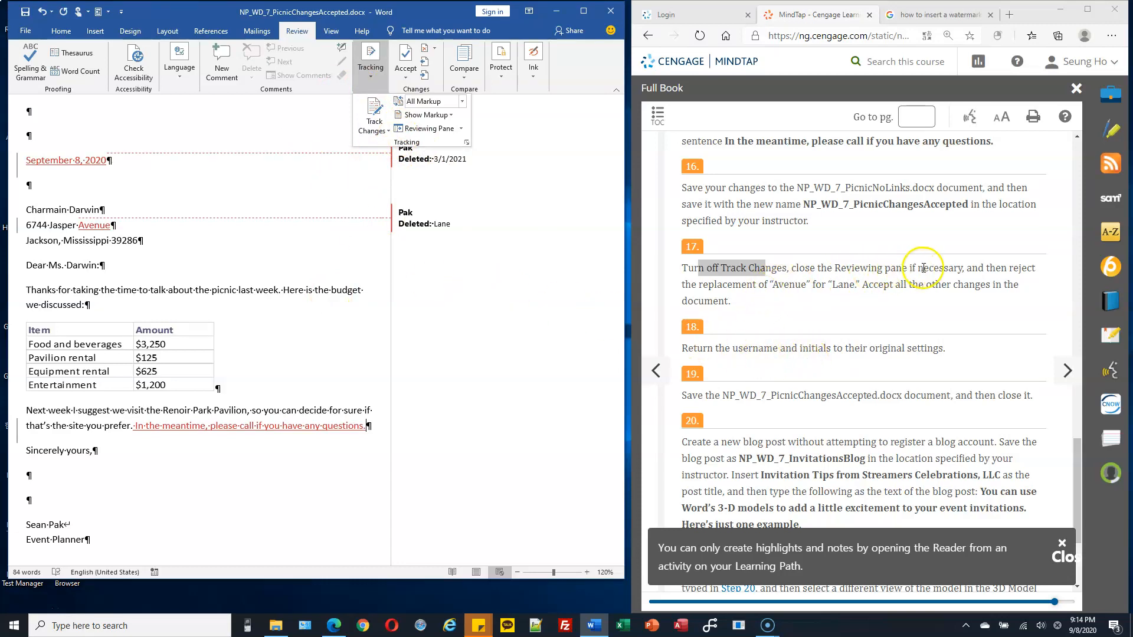
# - Reject the tracked replacement in the inside address, both the deletion of "Lane" and the insertion of "Avenue"
pyautogui.moveTo(699, 285); pyautogui.dragTo(790, 285)
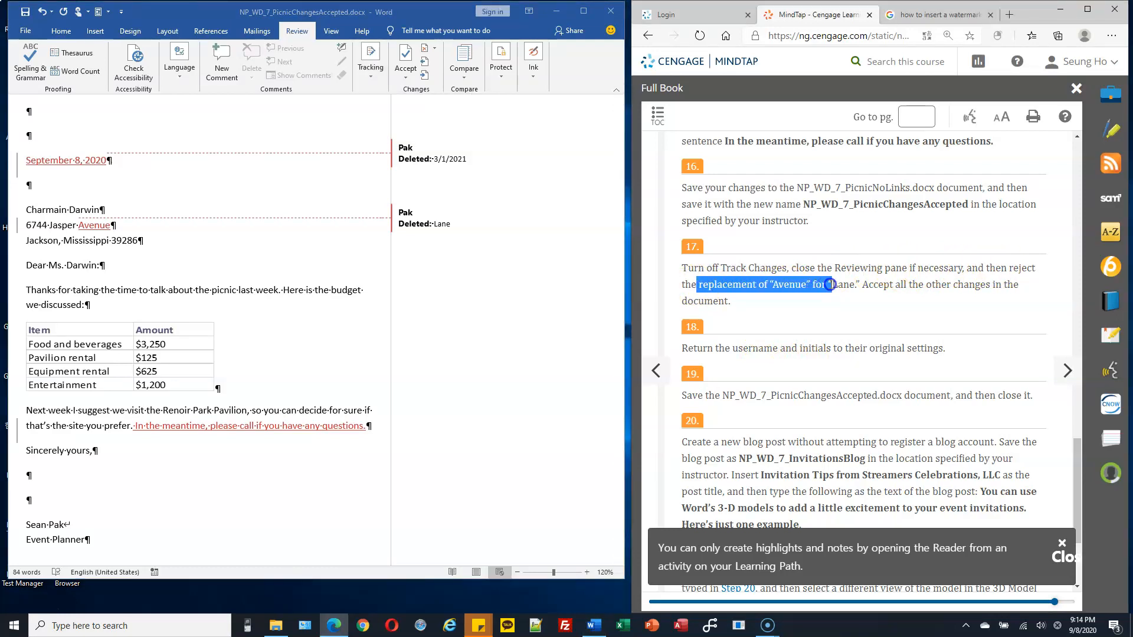
pyautogui.click(281, 372)
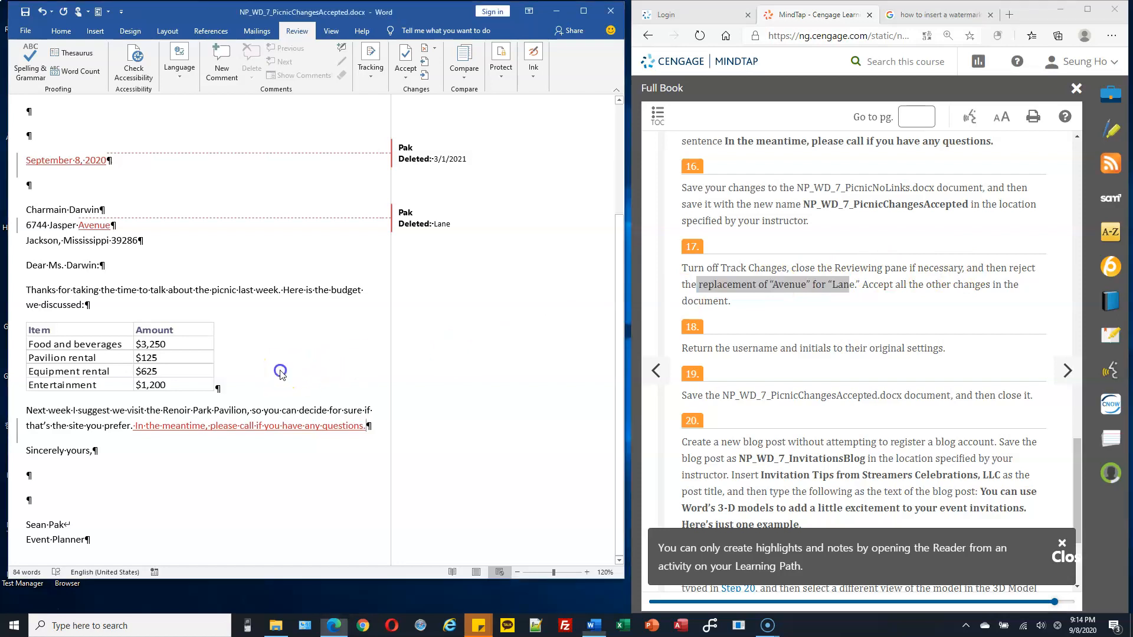
pyautogui.rightClick(447, 222)
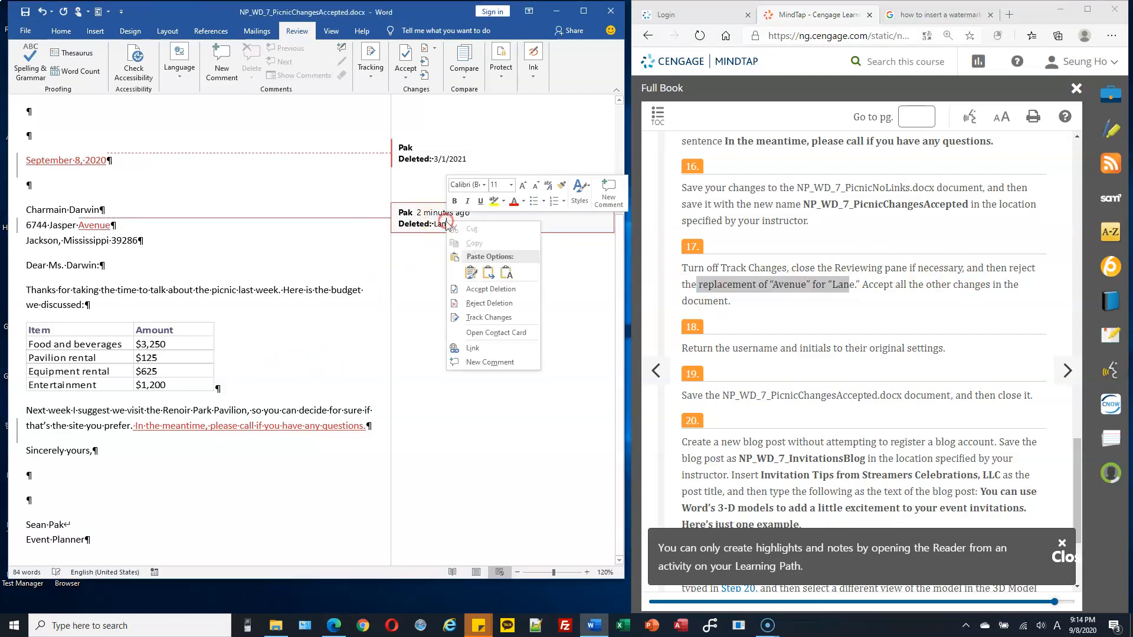
pyautogui.click(486, 303)
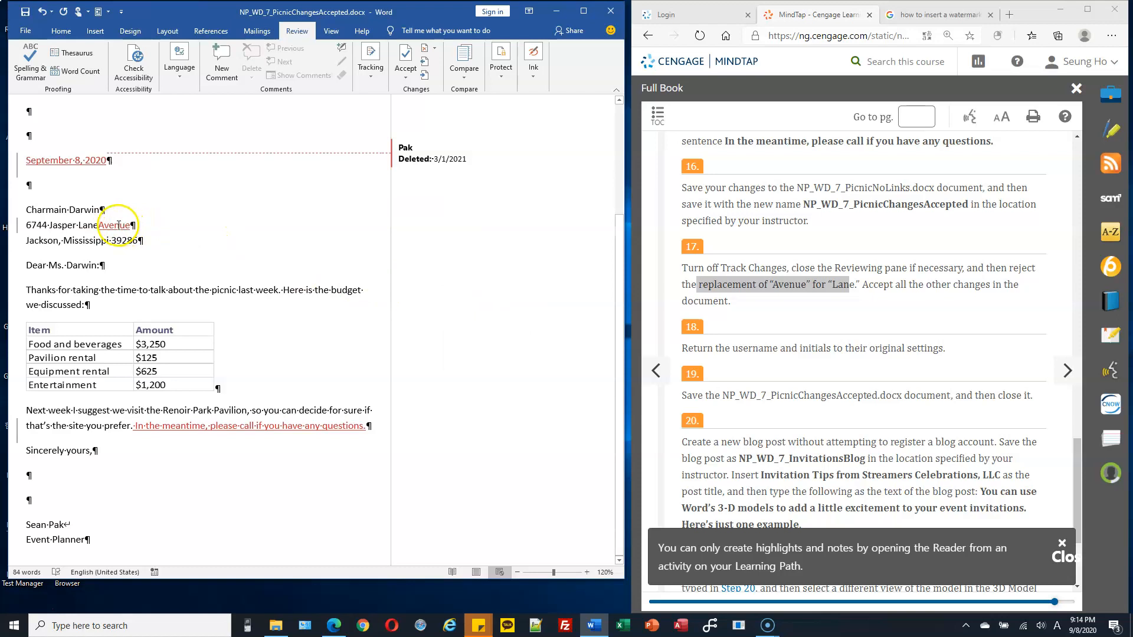
pyautogui.rightClick(118, 225)
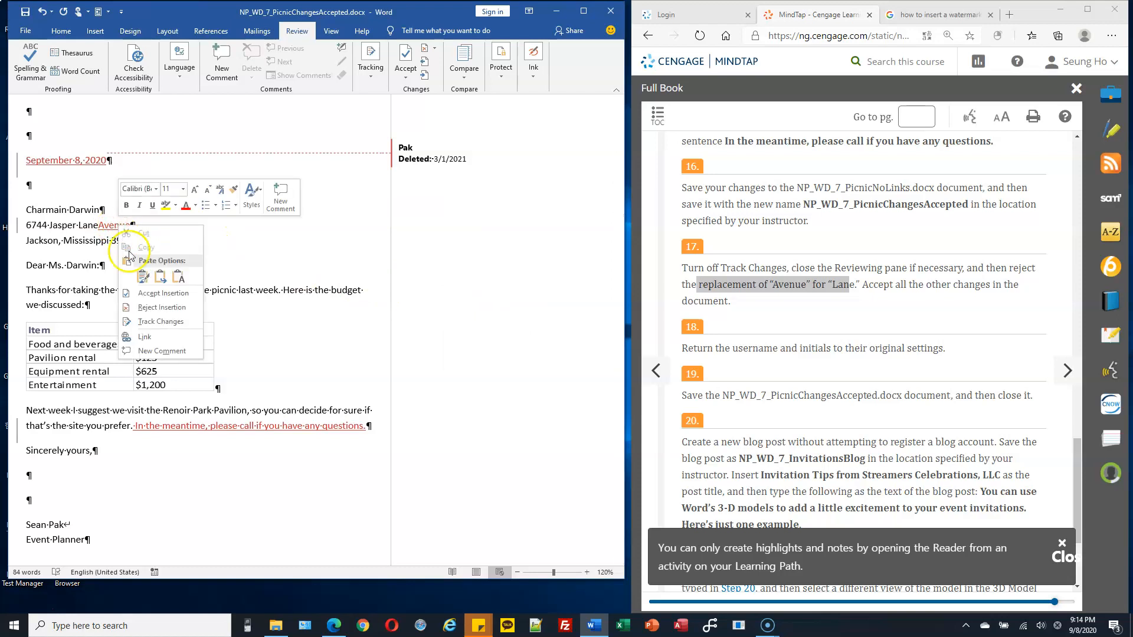
pyautogui.click(161, 307)
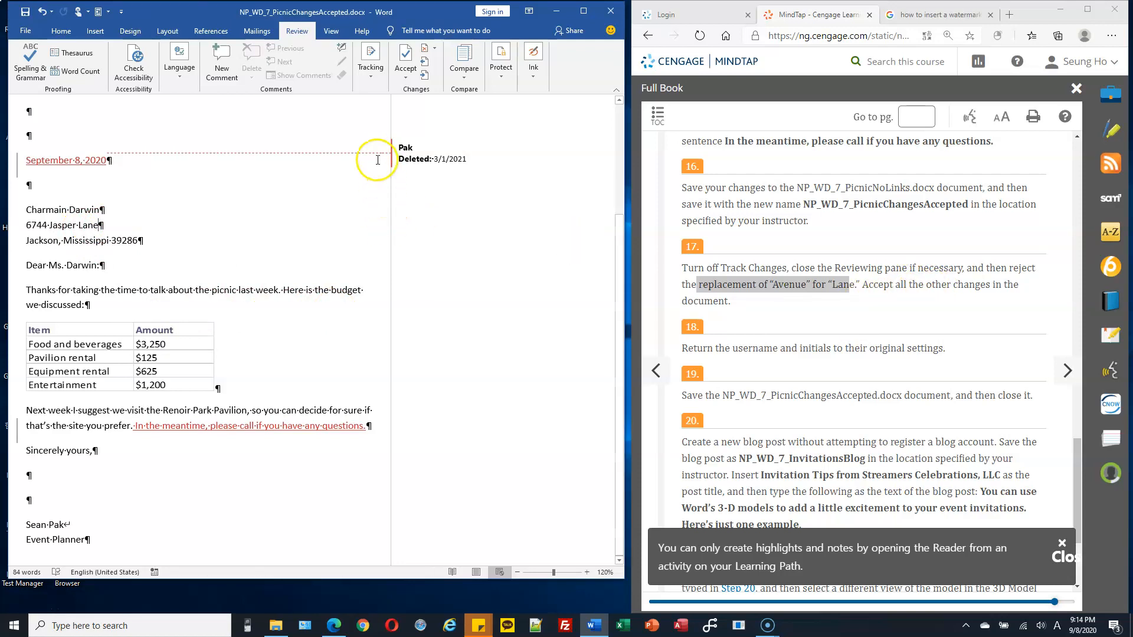
# - Accept all remaining tracked changes in the letter and hide the formatting marks
pyautogui.click(405, 75)
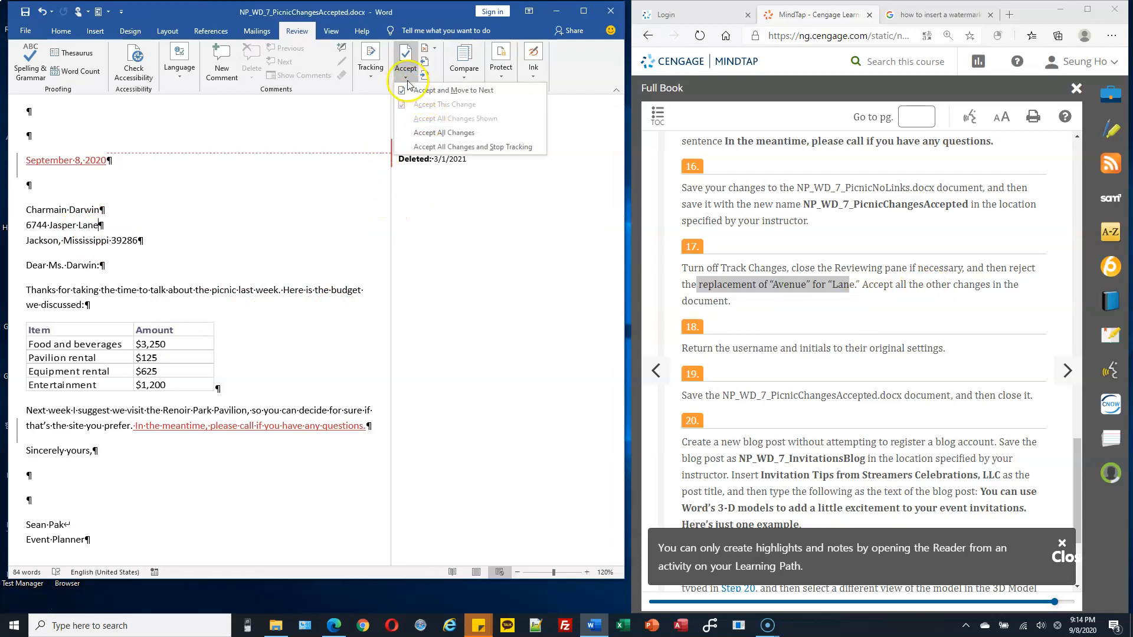
pyautogui.click(469, 134)
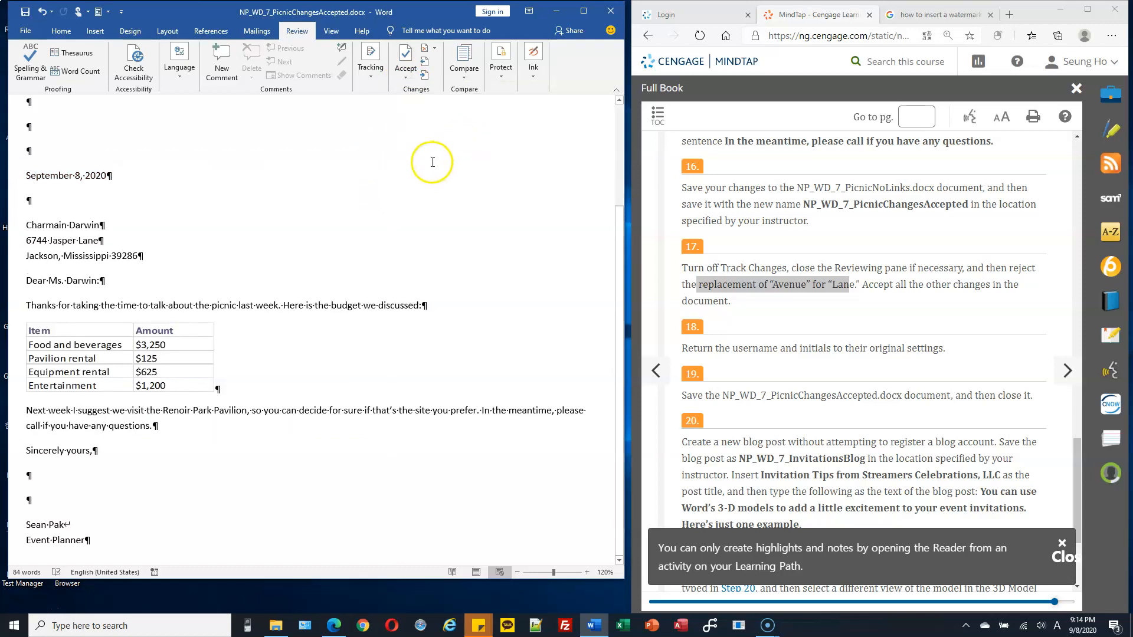
pyautogui.click(61, 30)
pyautogui.click(391, 53)
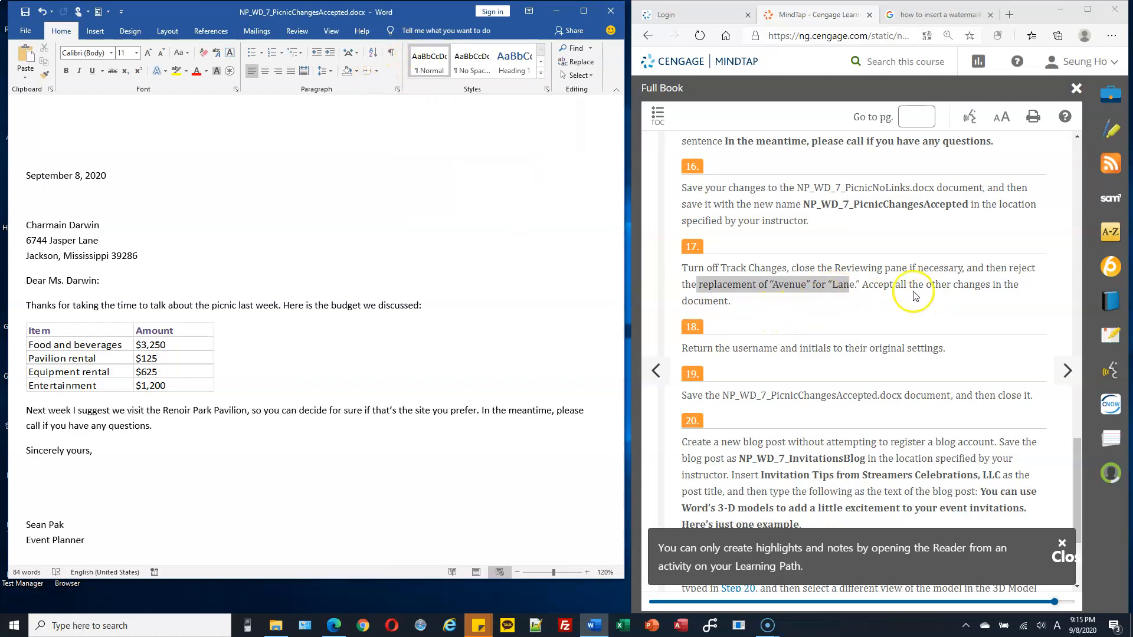
# - Read instruction 18 and check the user name and initials in the Word options
pyautogui.scroll(-1, 903, 286)
pyautogui.moveTo(746, 281); pyautogui.dragTo(786, 281)
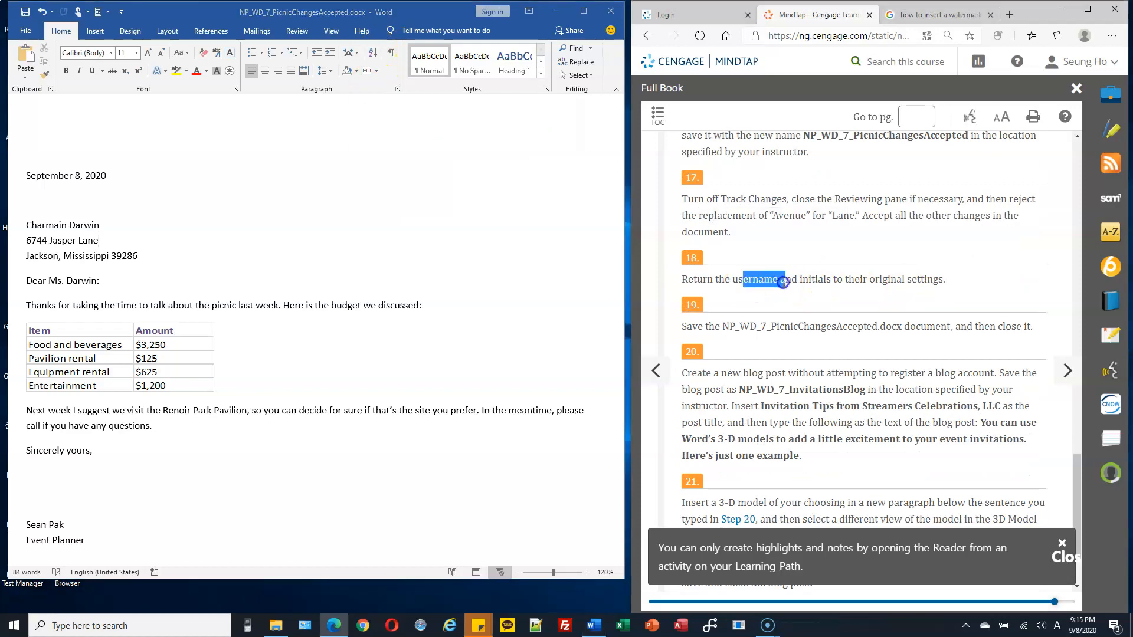
pyautogui.click(28, 34)
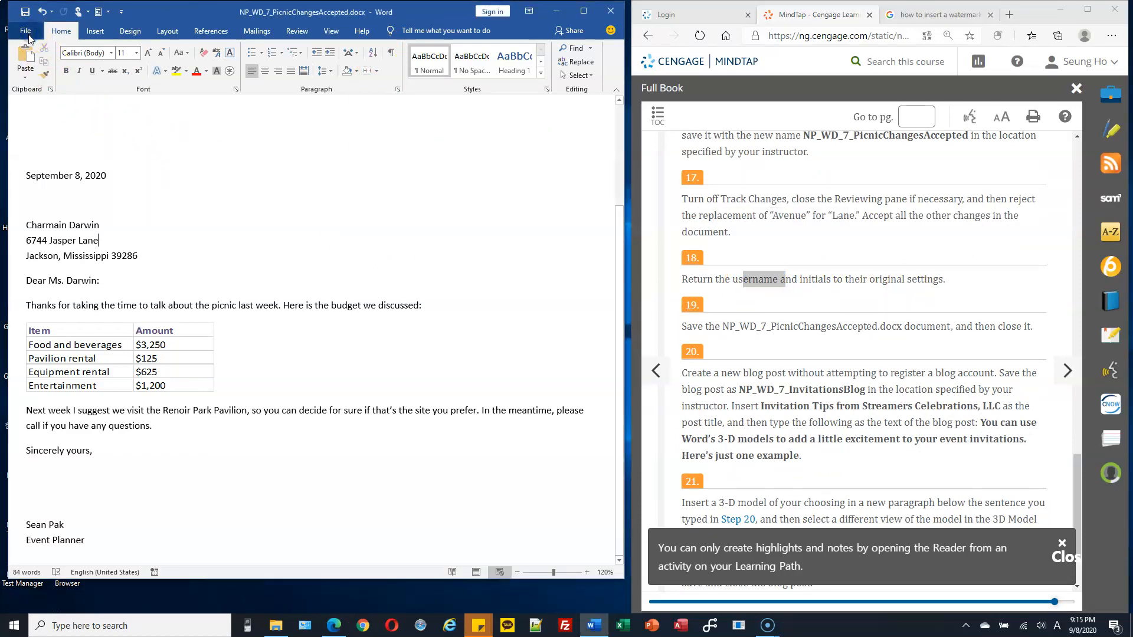
pyautogui.click(28, 34)
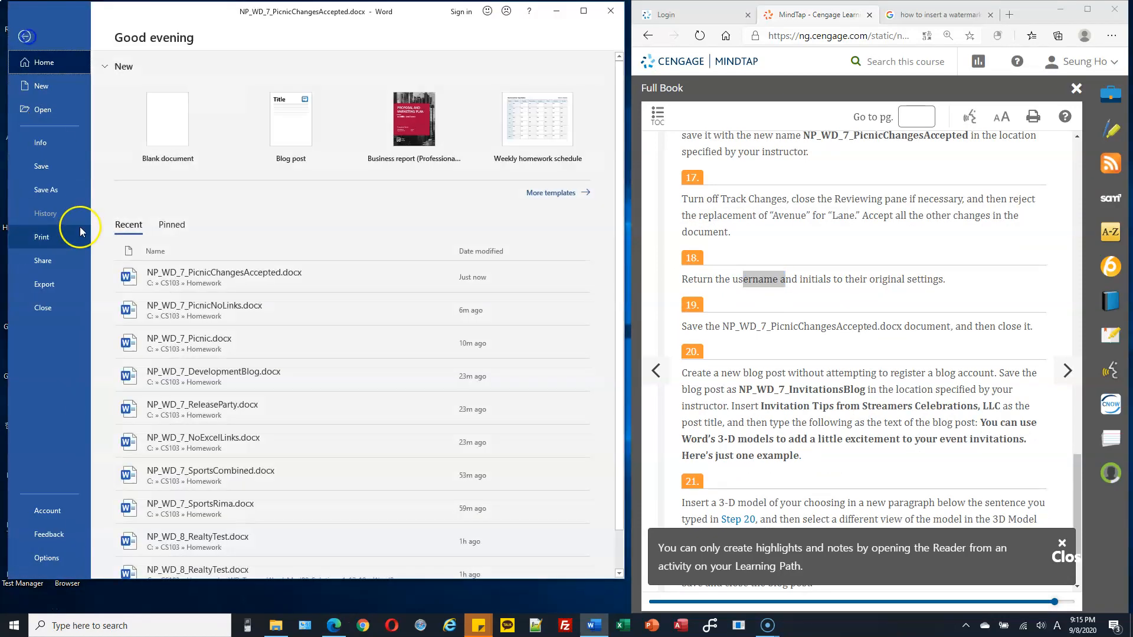
pyautogui.click(48, 559)
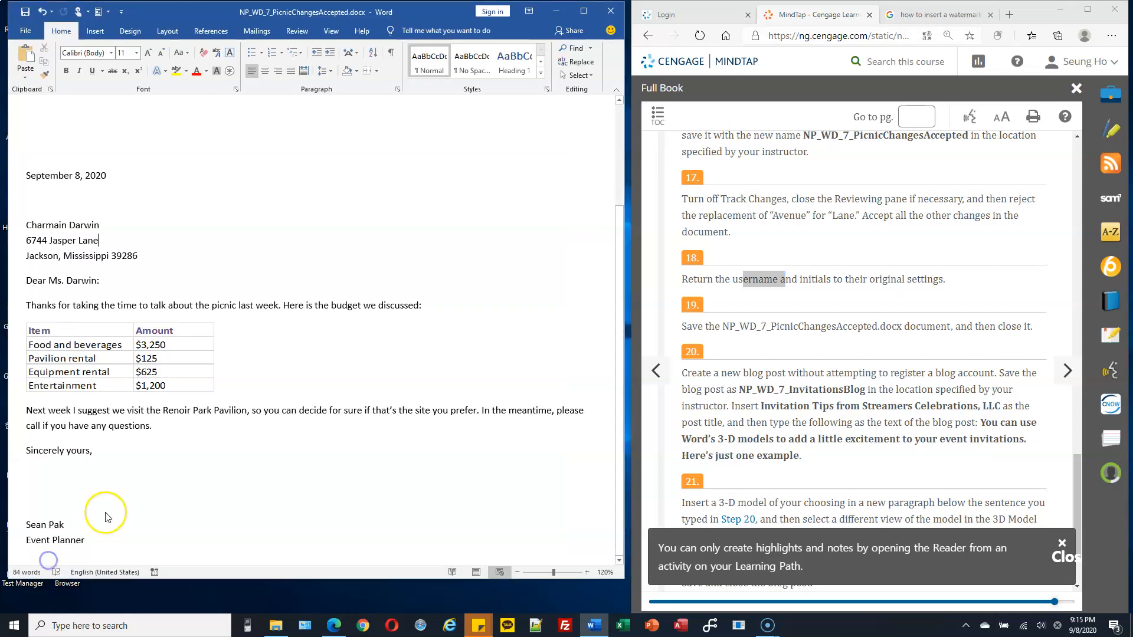
pyautogui.click(257, 298)
pyautogui.click(213, 312)
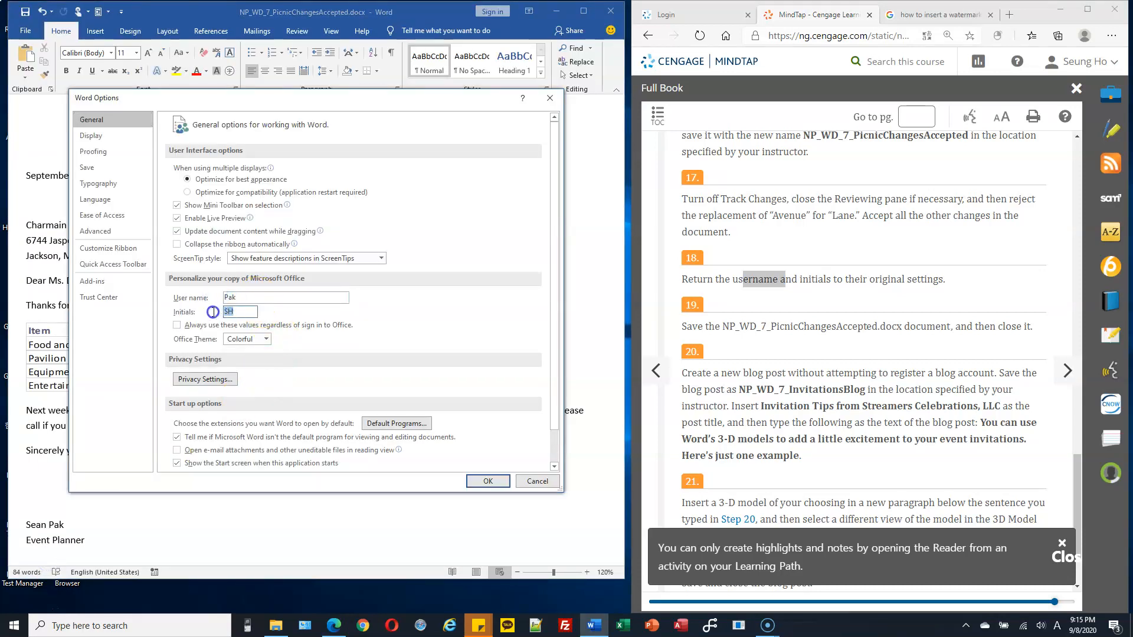
pyautogui.click(243, 297)
pyautogui.click(217, 311)
pyautogui.click(243, 296)
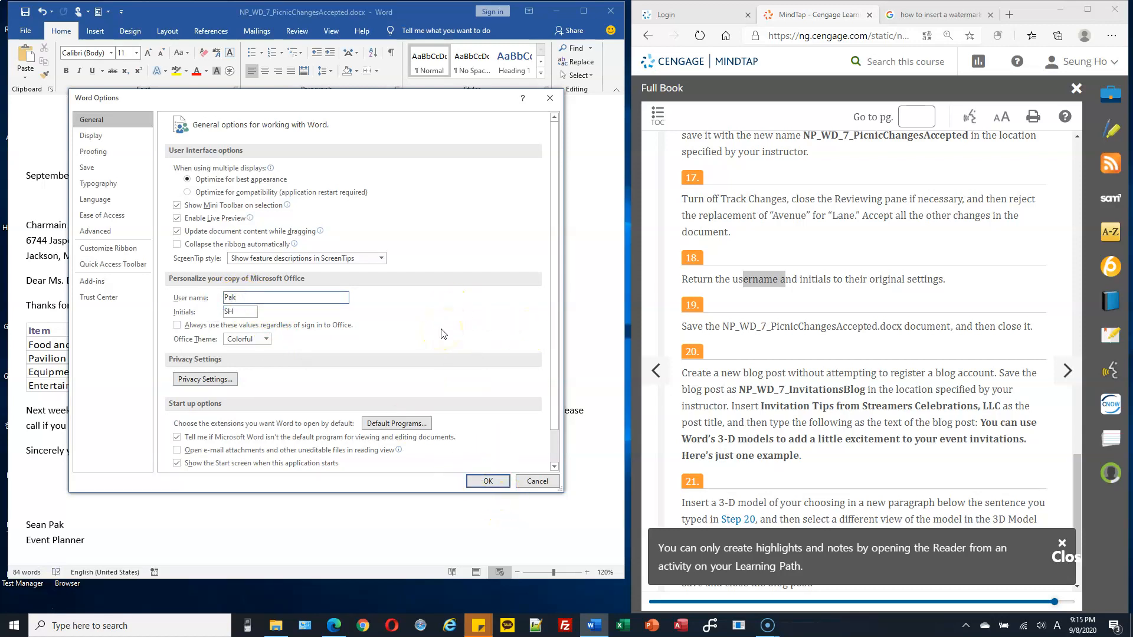
pyautogui.click(488, 481)
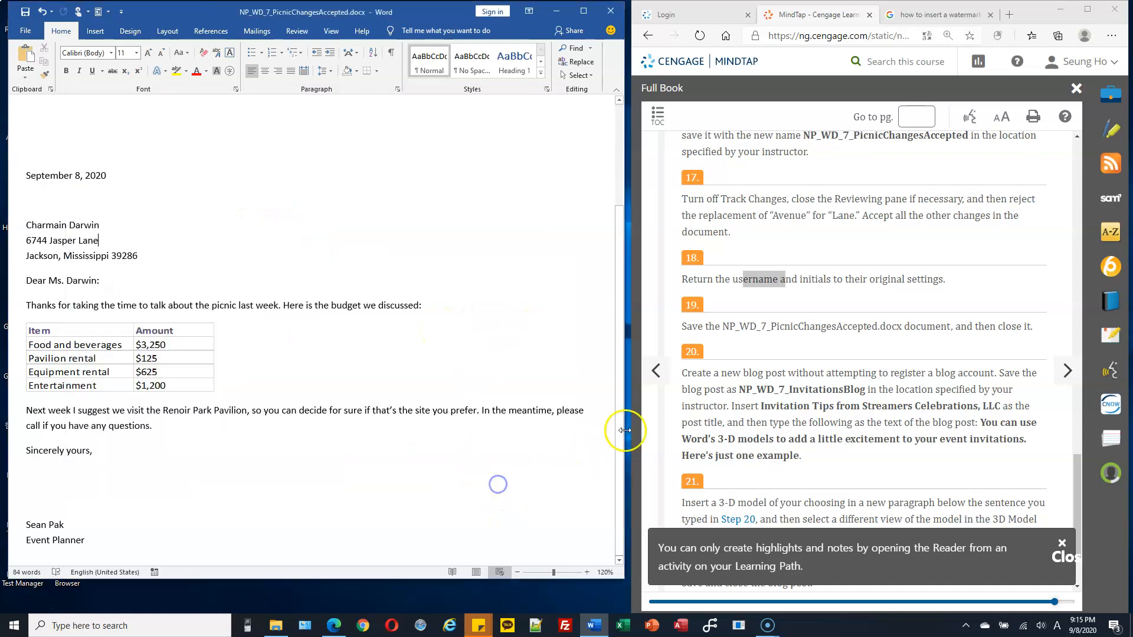
# - Save the NP_WD_7_PicnicChangesAccepted letter and close it as instruction 19 asks
pyautogui.click(765, 332)
pyautogui.moveTo(741, 326); pyautogui.dragTo(903, 327)
pyautogui.click(26, 12)
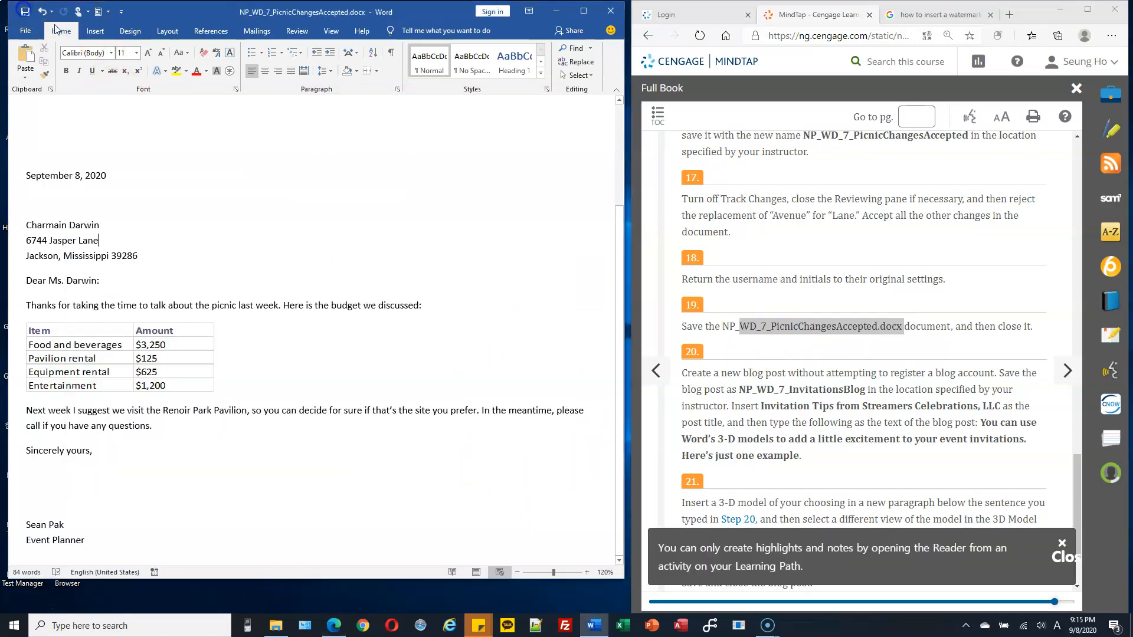
pyautogui.scroll(-3, 737, 304)
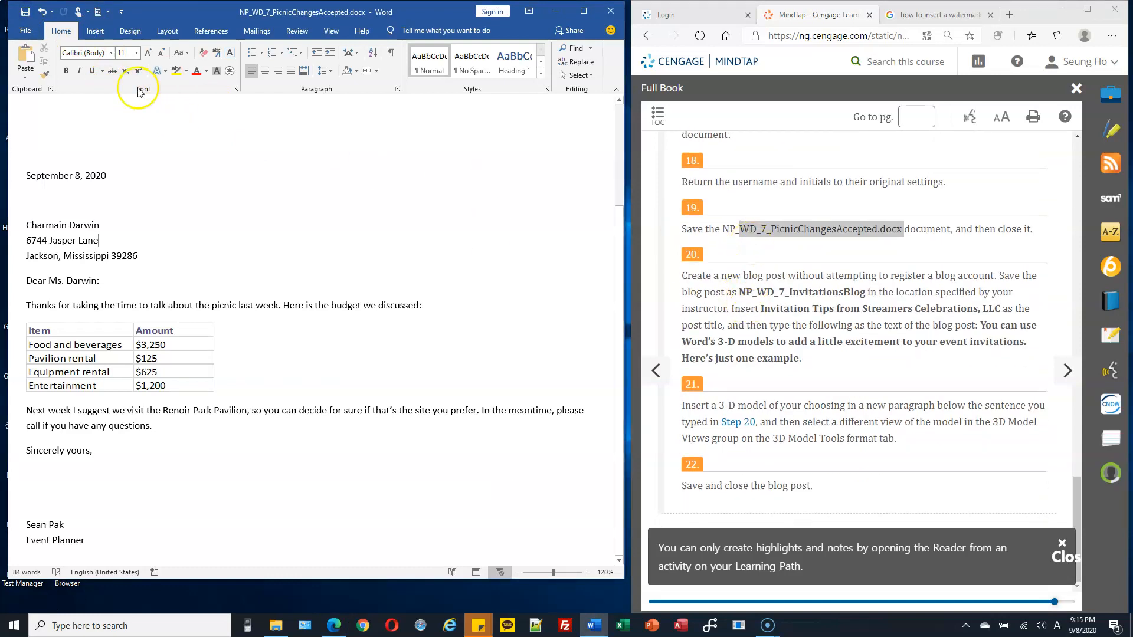
pyautogui.click(31, 37)
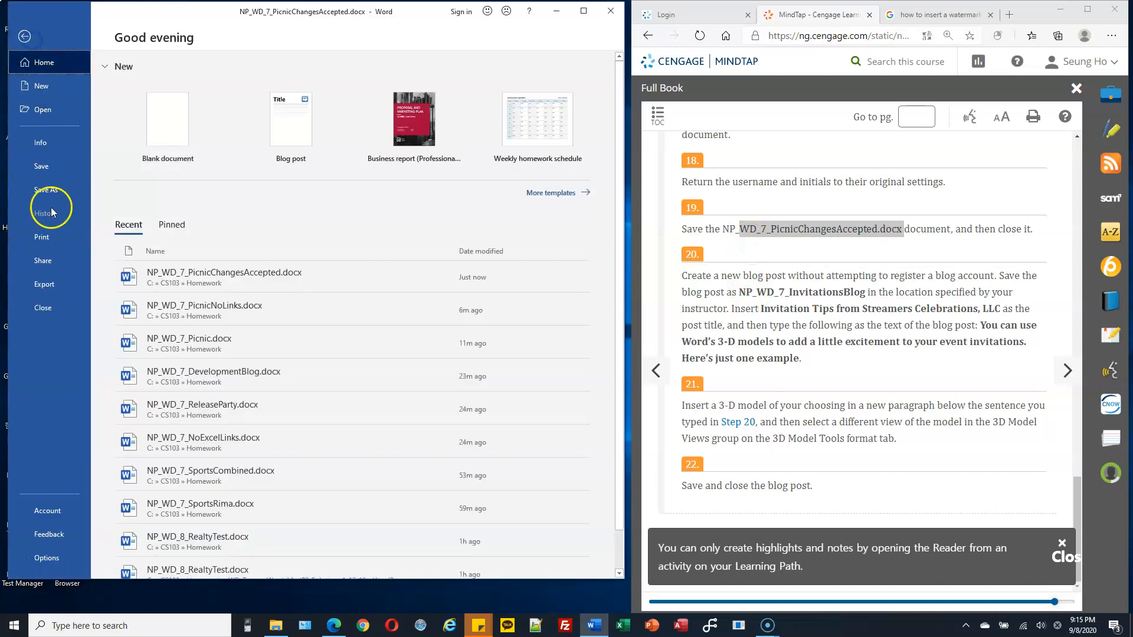
pyautogui.click(37, 300)
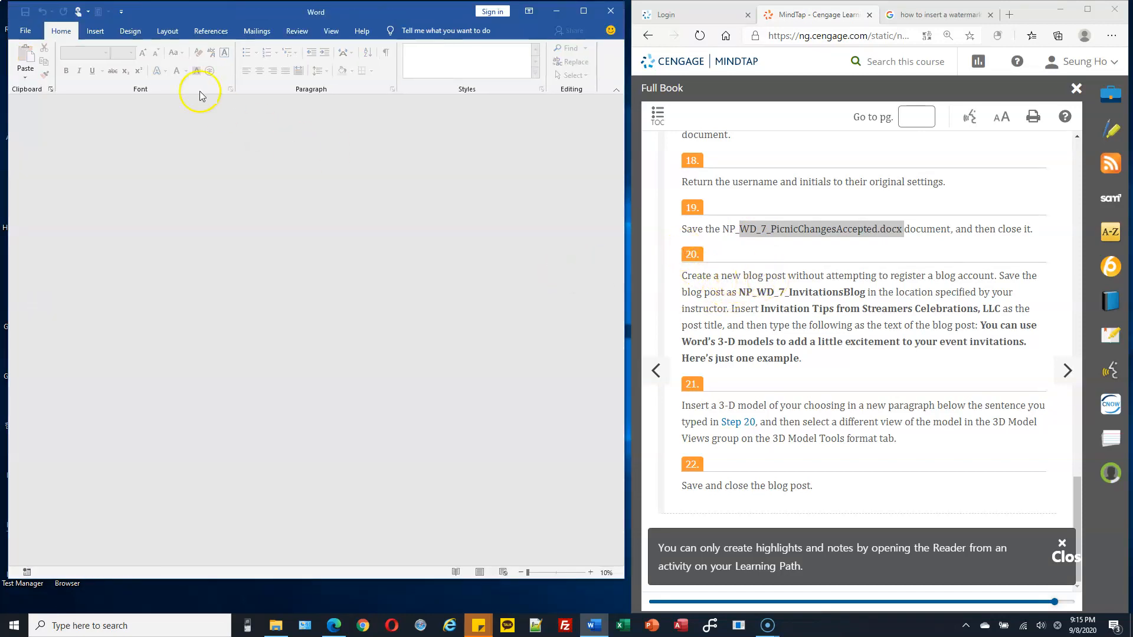
# - Search the online templates for "blog post" and create a new blog post, postponing the blog account registration
pyautogui.click(25, 32)
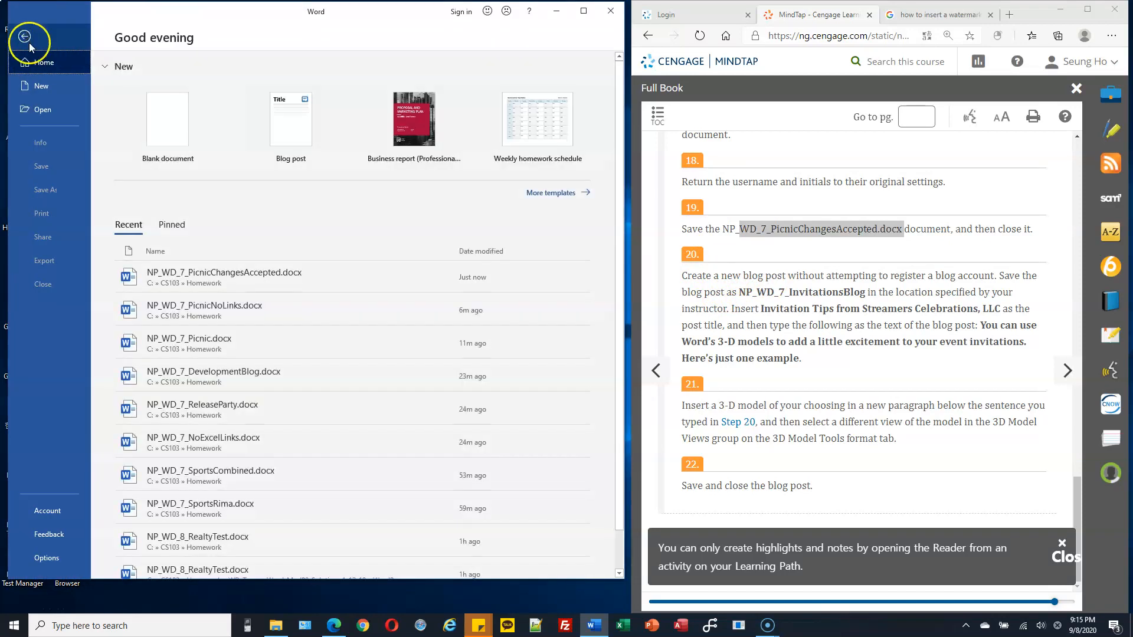
pyautogui.click(39, 86)
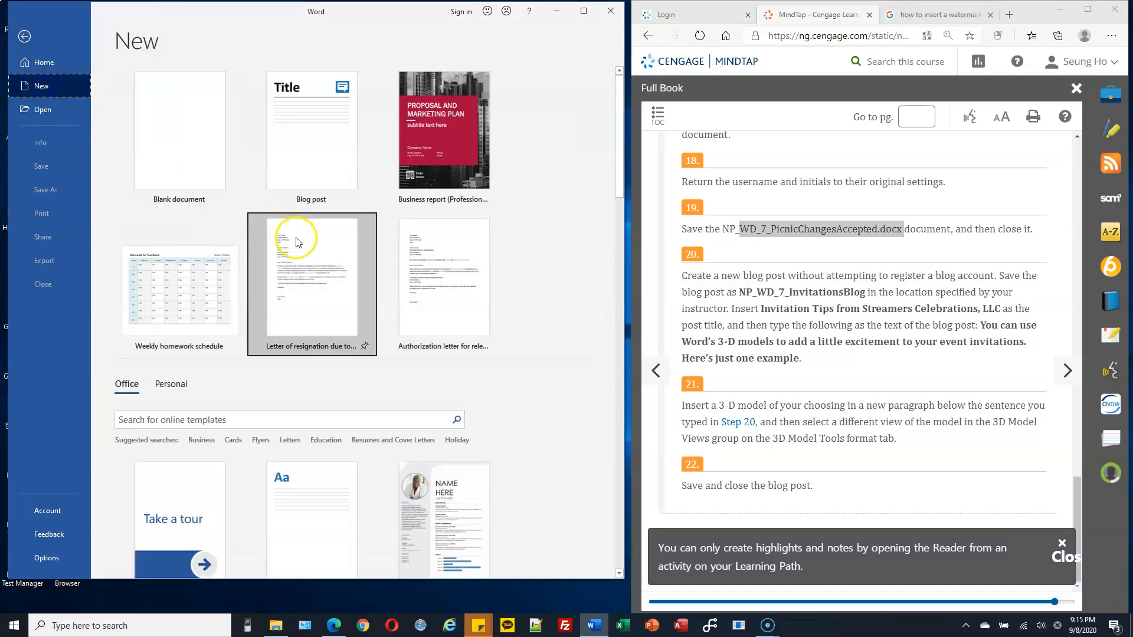
pyautogui.click(271, 414)
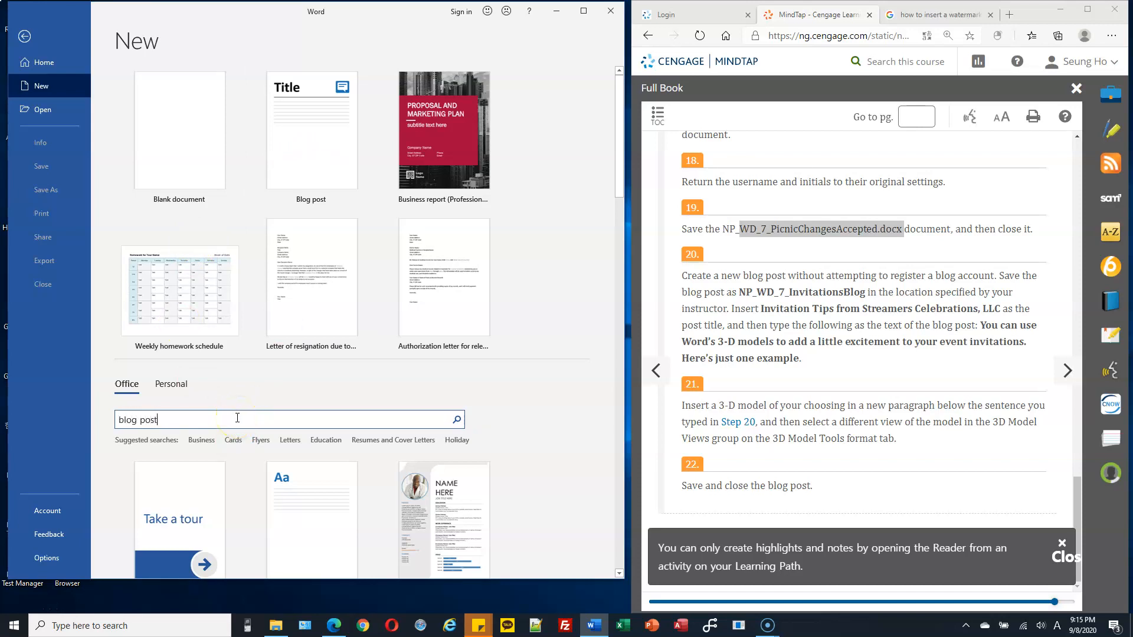
pyautogui.press('Return')
pyautogui.doubleClick(184, 178)
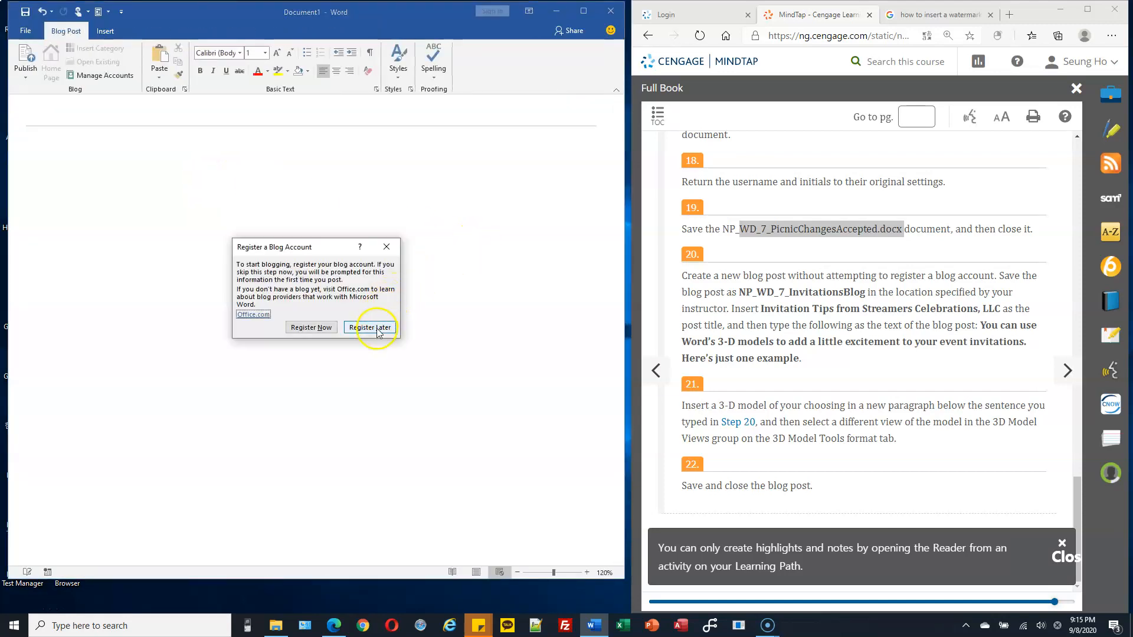
pyautogui.click(377, 330)
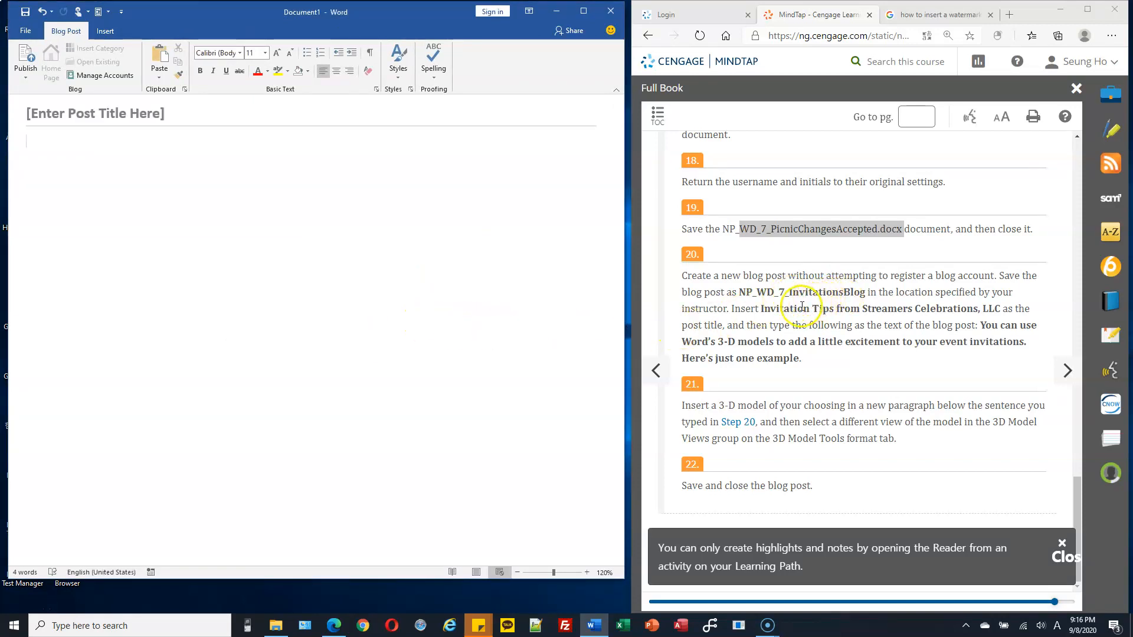
# - Enter "Invitation Tips from Steamers Celebrations, LLC" as the blog post title
pyautogui.click(761, 308)
pyautogui.moveTo(761, 308); pyautogui.dragTo(1001, 308)
pyautogui.click(140, 114)
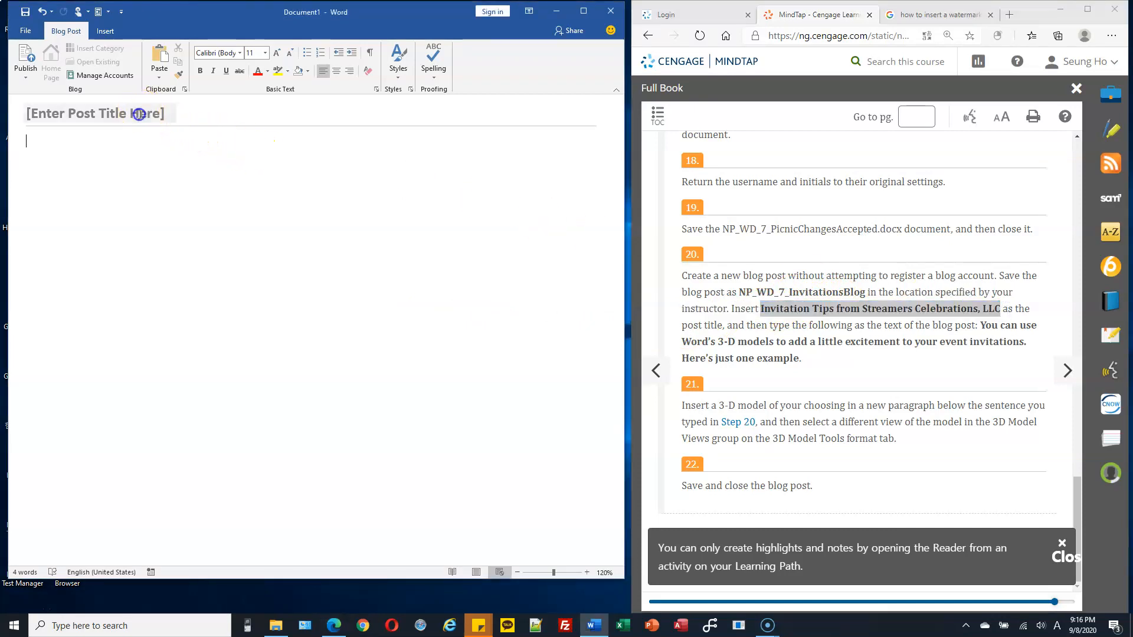
pyautogui.write('Inv')
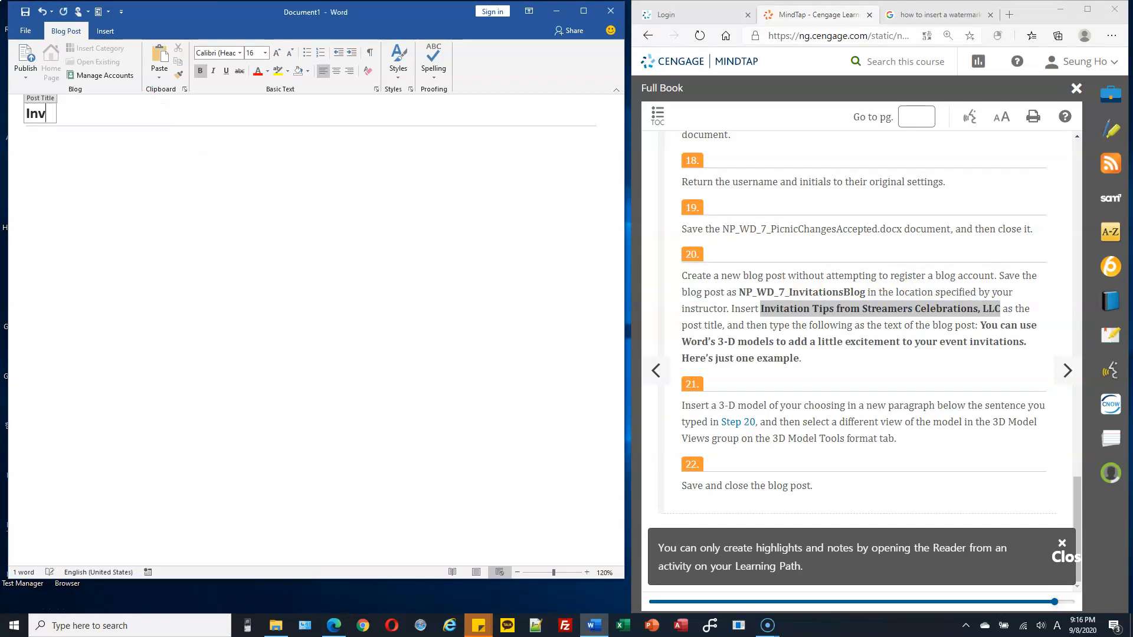
pyautogui.write('itation Tips from Ste')
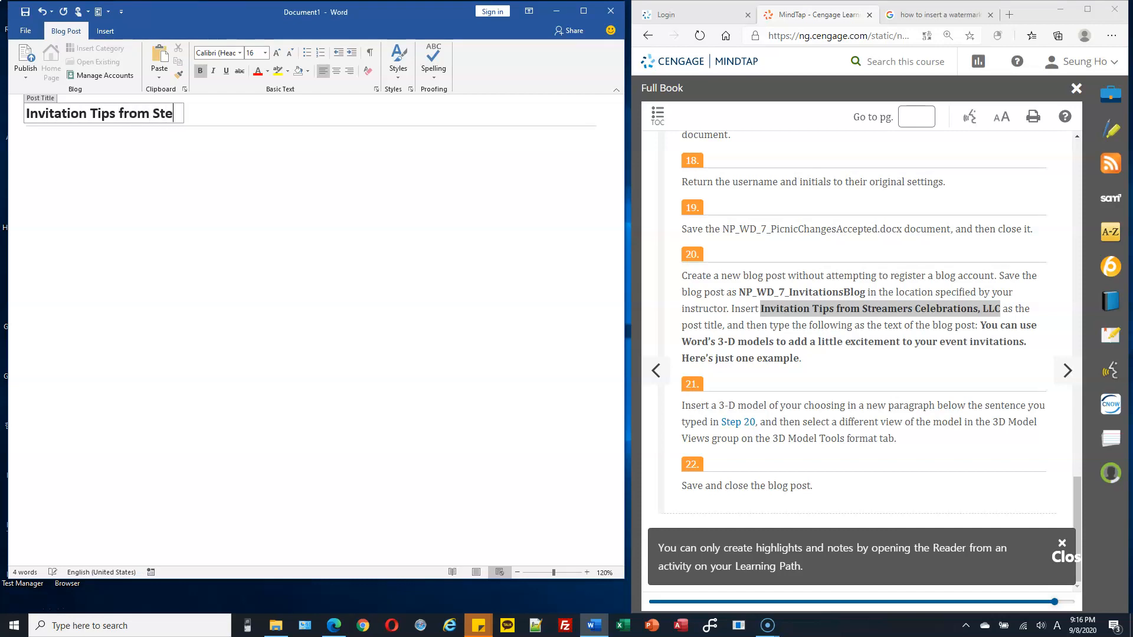
pyautogui.write('amers Cele')
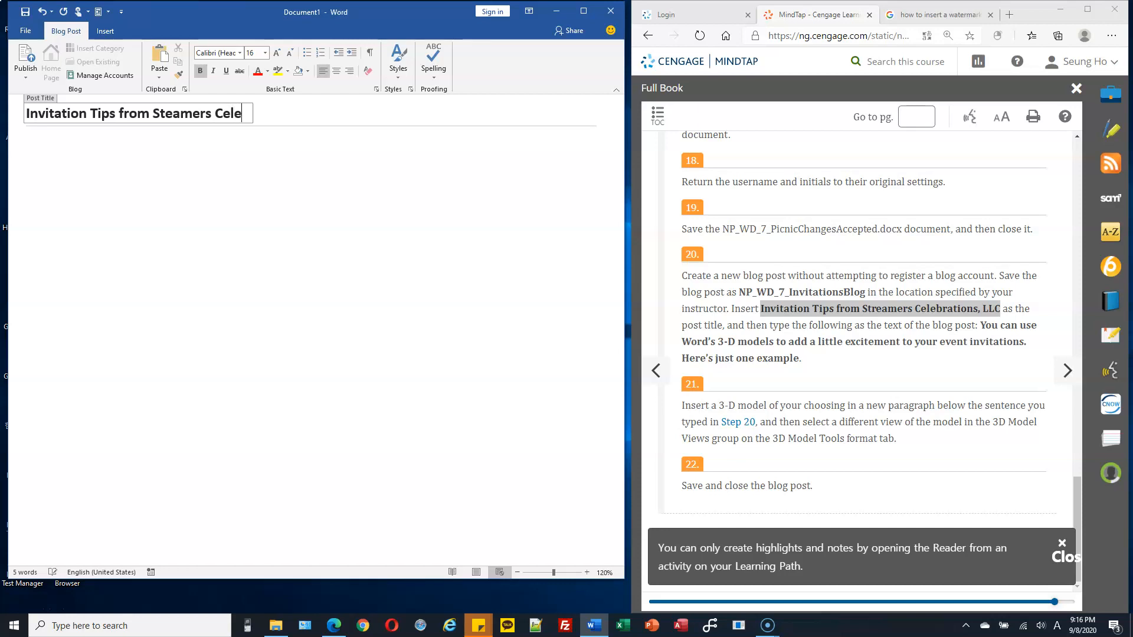
pyautogui.write('brations, LLC')
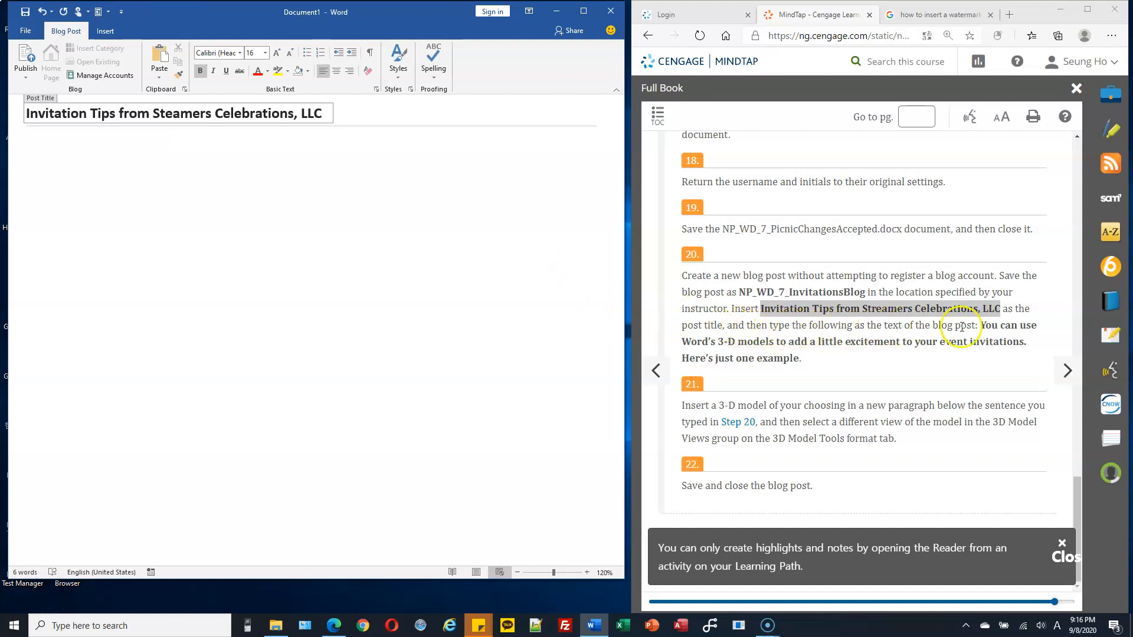
# - Enter "You can use Word’s 3-D models to add a little excitement to your event invitations. Here’s just one example." as body text and start a new paragraph
pyautogui.click(297, 179)
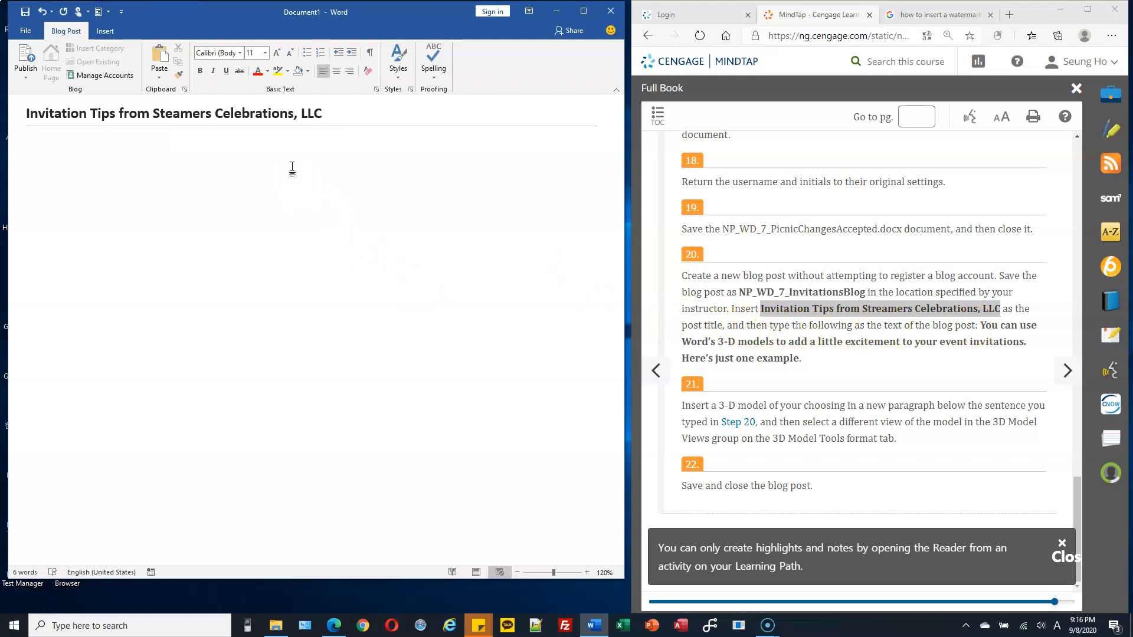
pyautogui.write('You can use Word’s 3-D models to add a little exciteme')
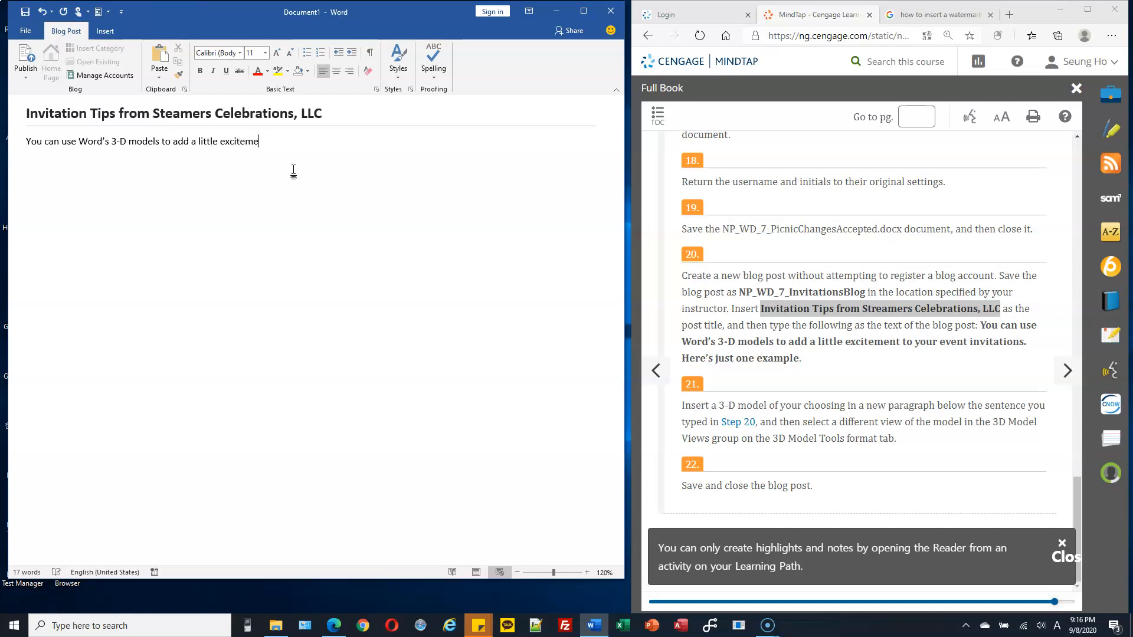
pyautogui.write('nt')
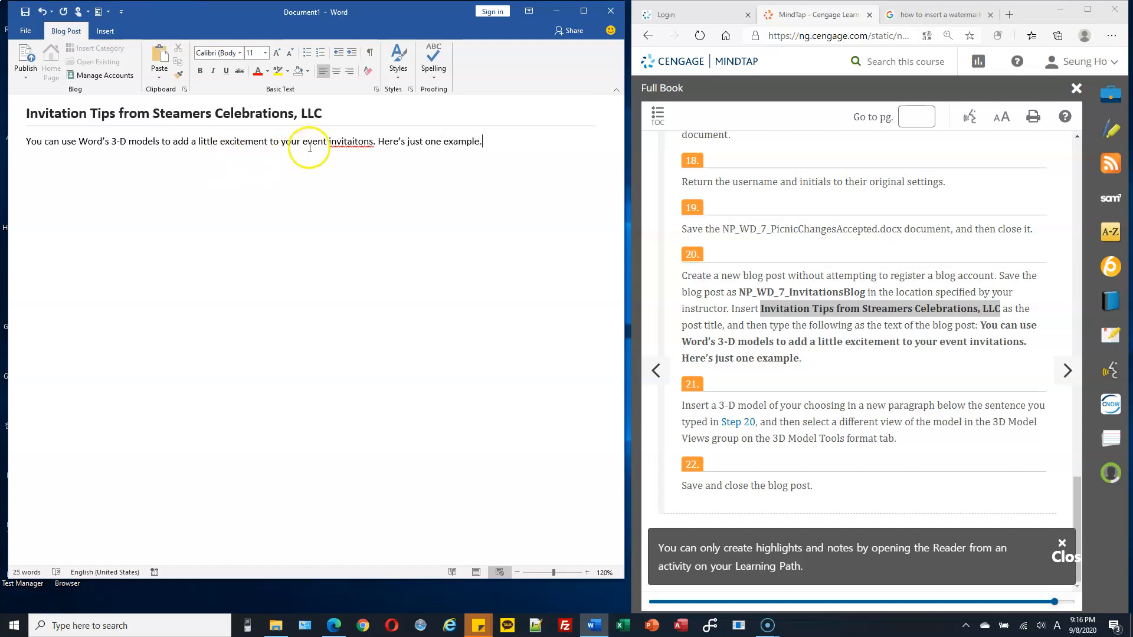
pyautogui.rightClick(357, 141)
pyautogui.press('BackSpace')
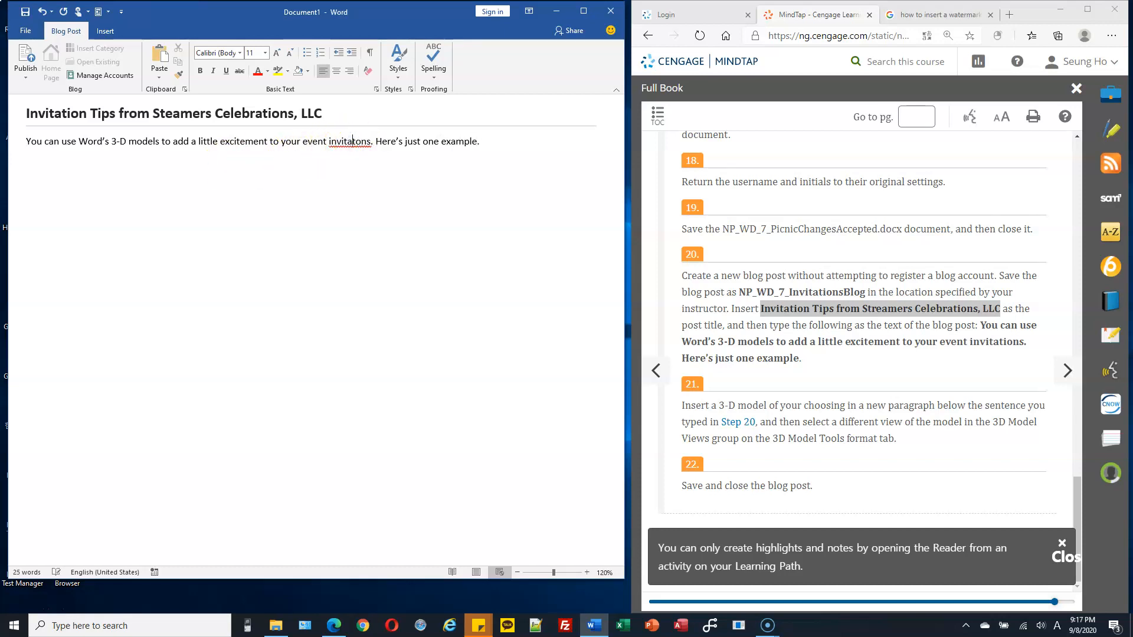
pyautogui.write('i')
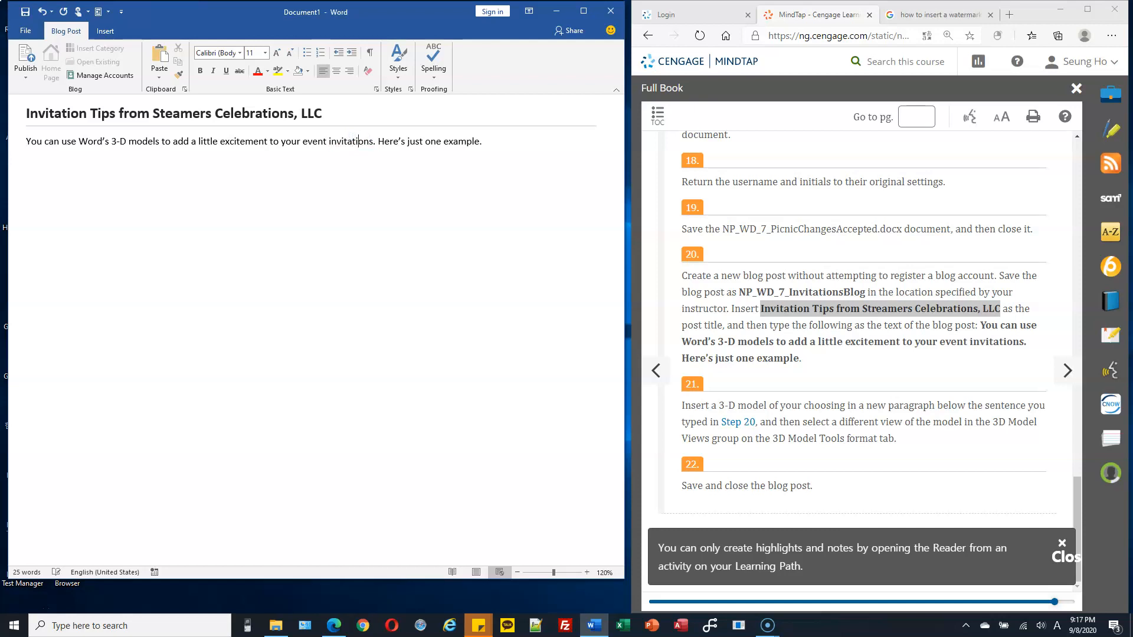
pyautogui.click(514, 147)
pyautogui.press('Return')
# - Insert a blue WordArt with a reflection in the paragraph below the sentence and compare it with instruction 21
pyautogui.moveTo(111, 142); pyautogui.dragTo(154, 142)
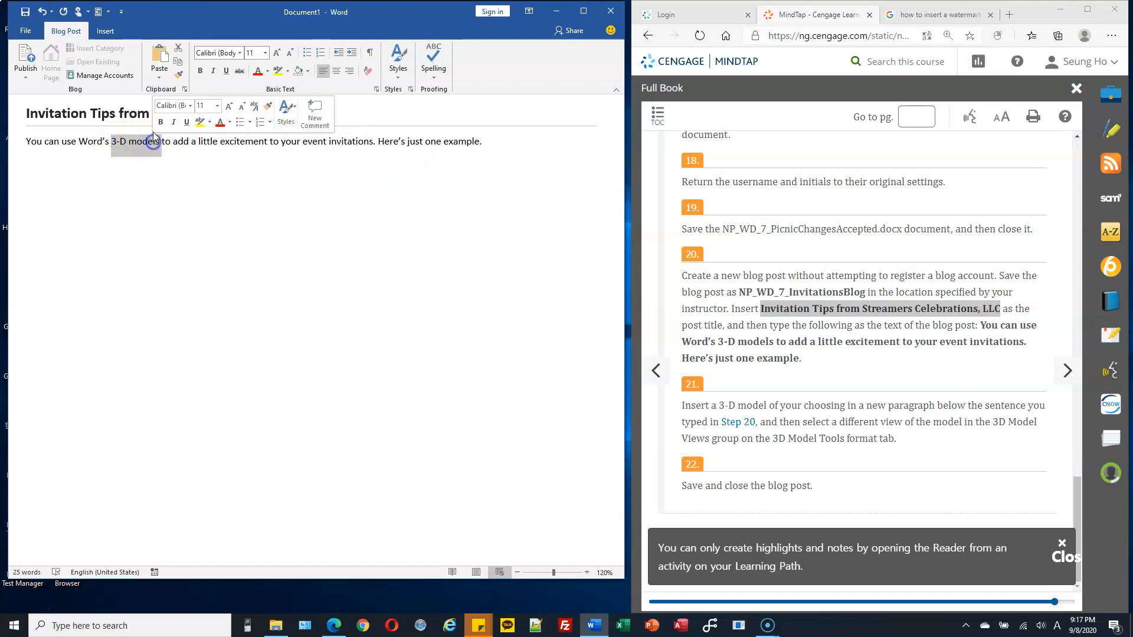
pyautogui.click(108, 31)
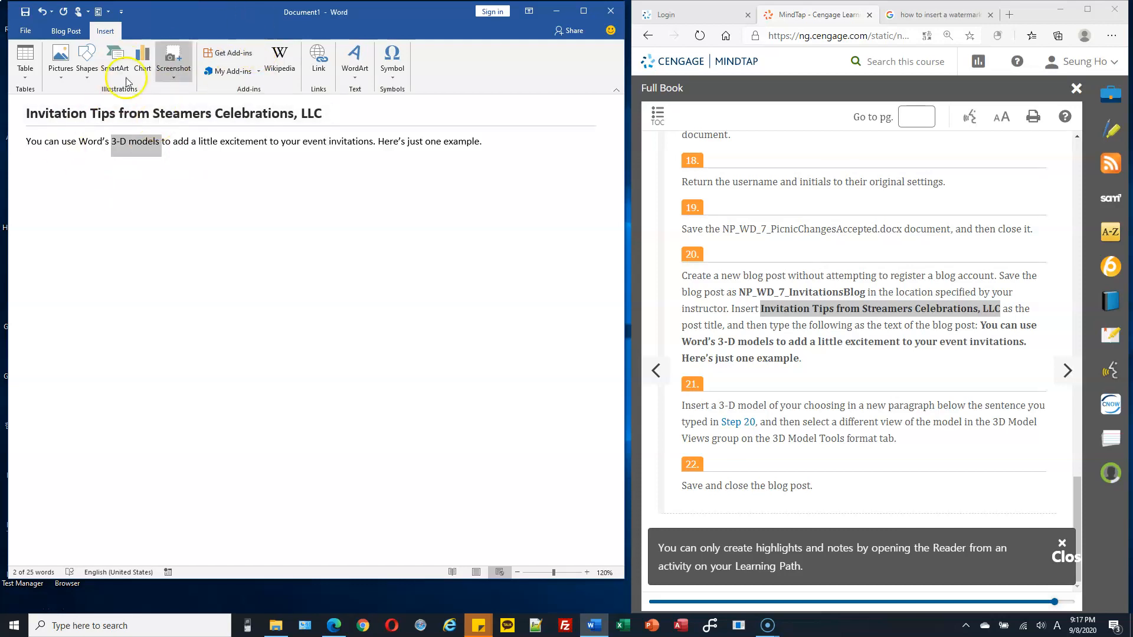
pyautogui.click(454, 162)
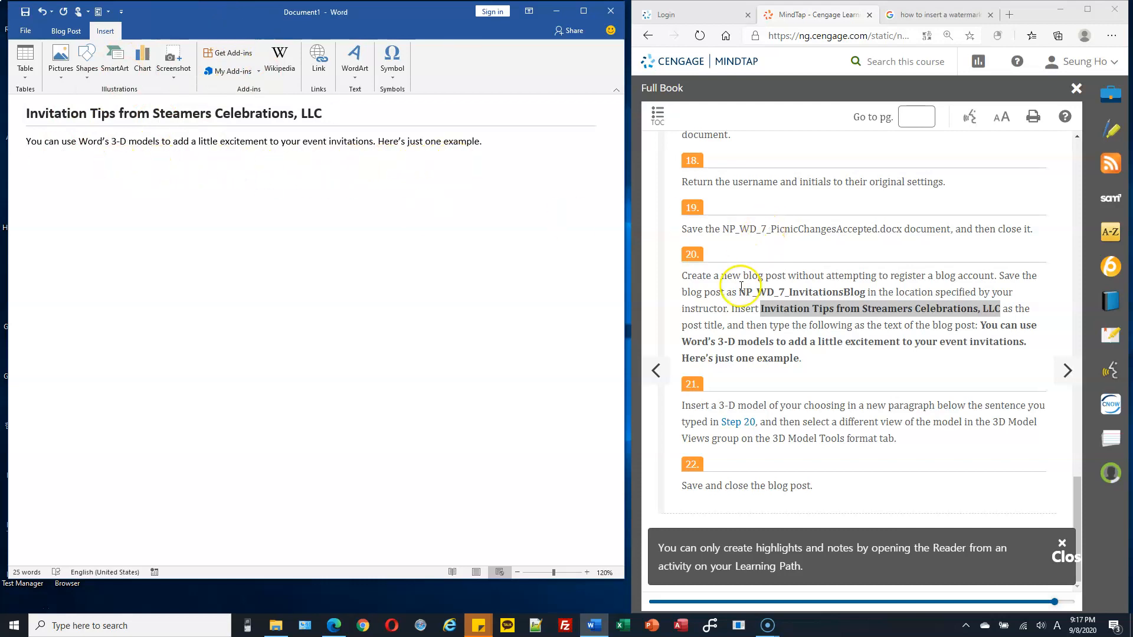
pyautogui.click(361, 74)
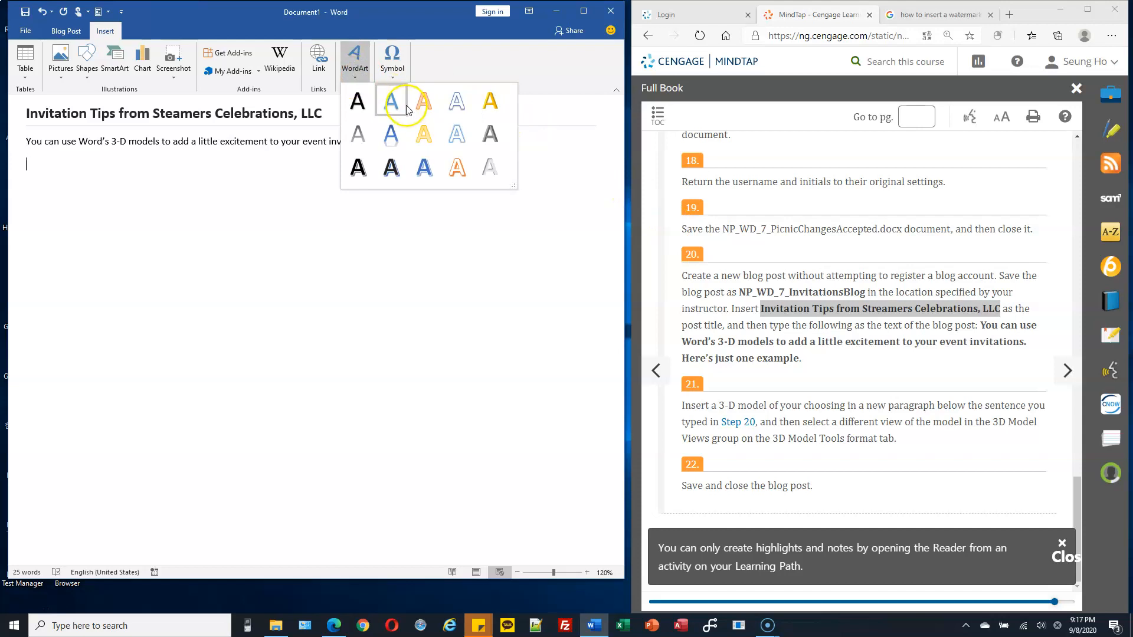
pyautogui.click(402, 133)
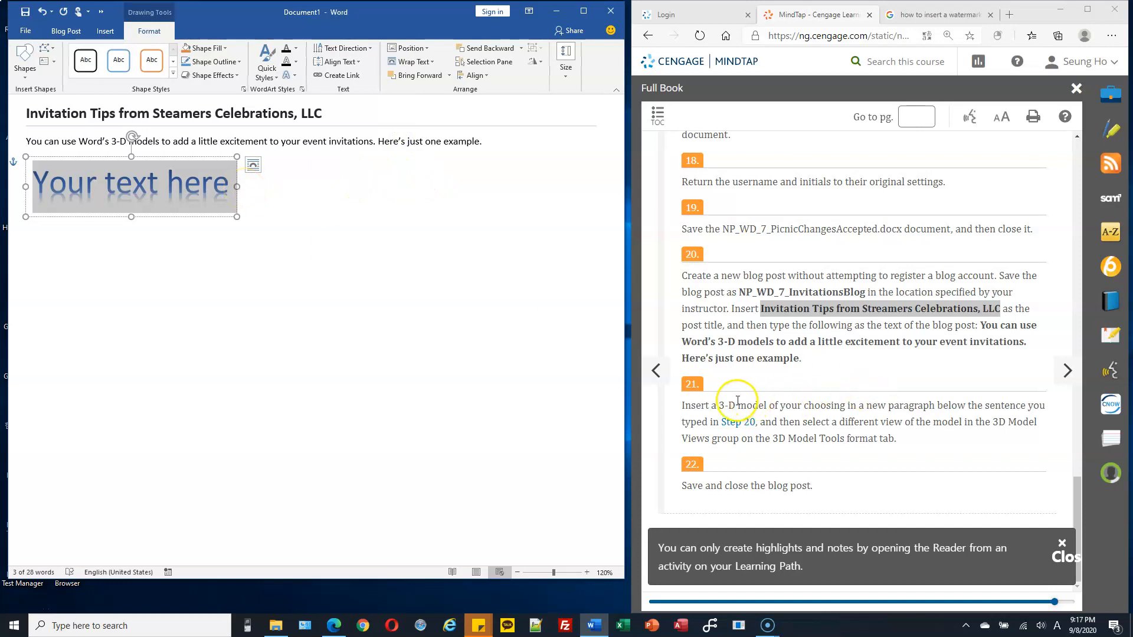
pyautogui.moveTo(717, 406); pyautogui.dragTo(820, 406)
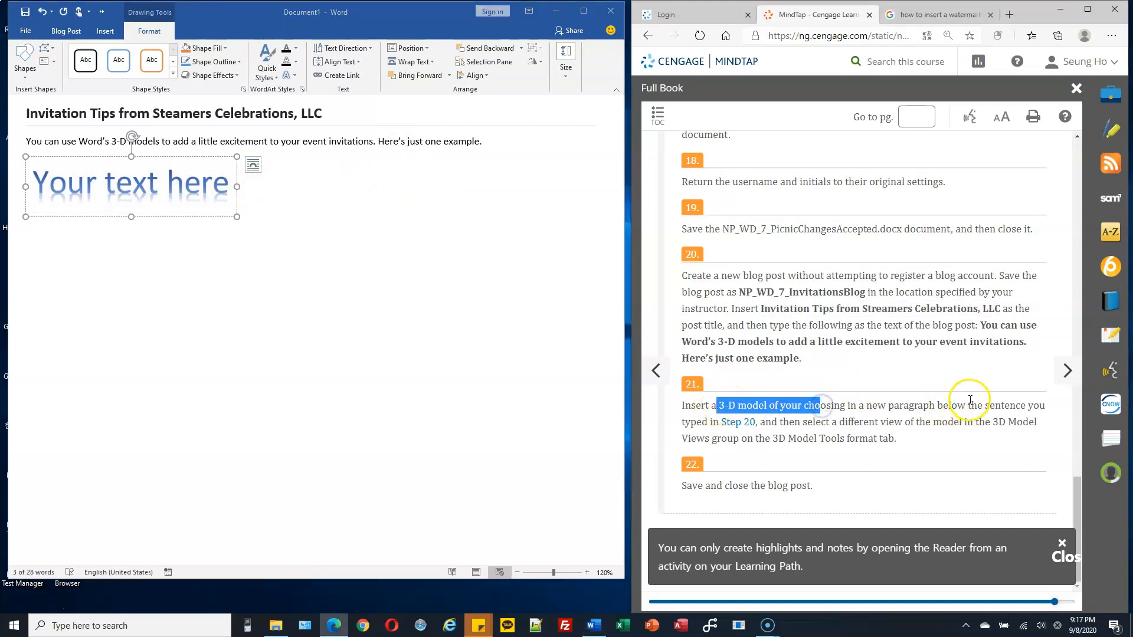
# - Replace the WordArt's placeholder text with the author's full name and deselect it
pyautogui.click(791, 435)
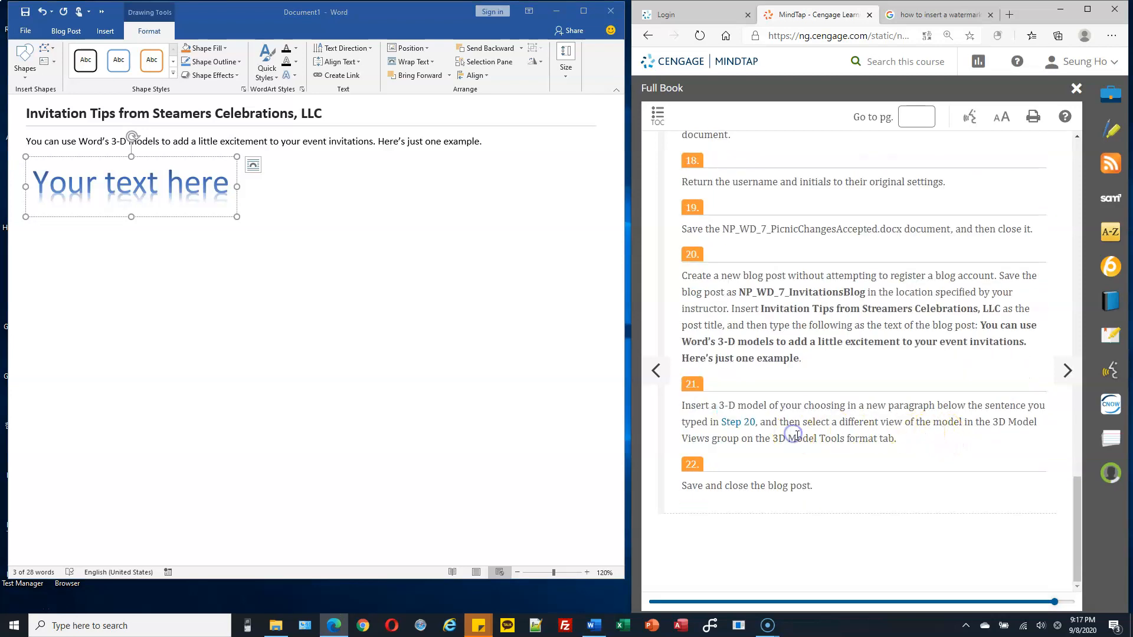
pyautogui.click(151, 193)
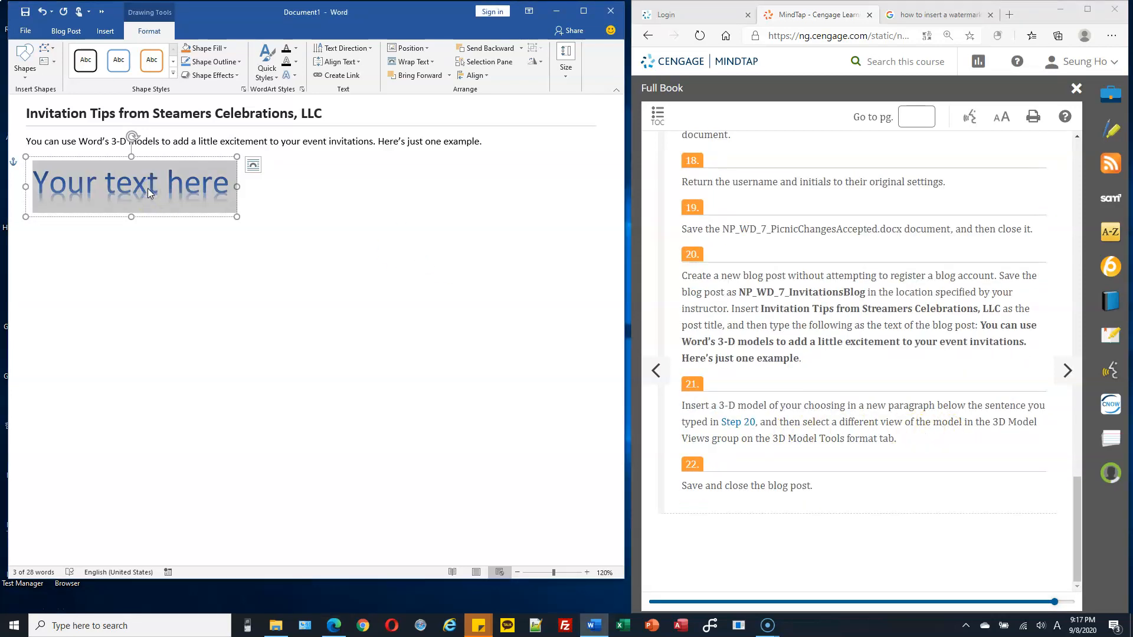
pyautogui.write('Sean Pak')
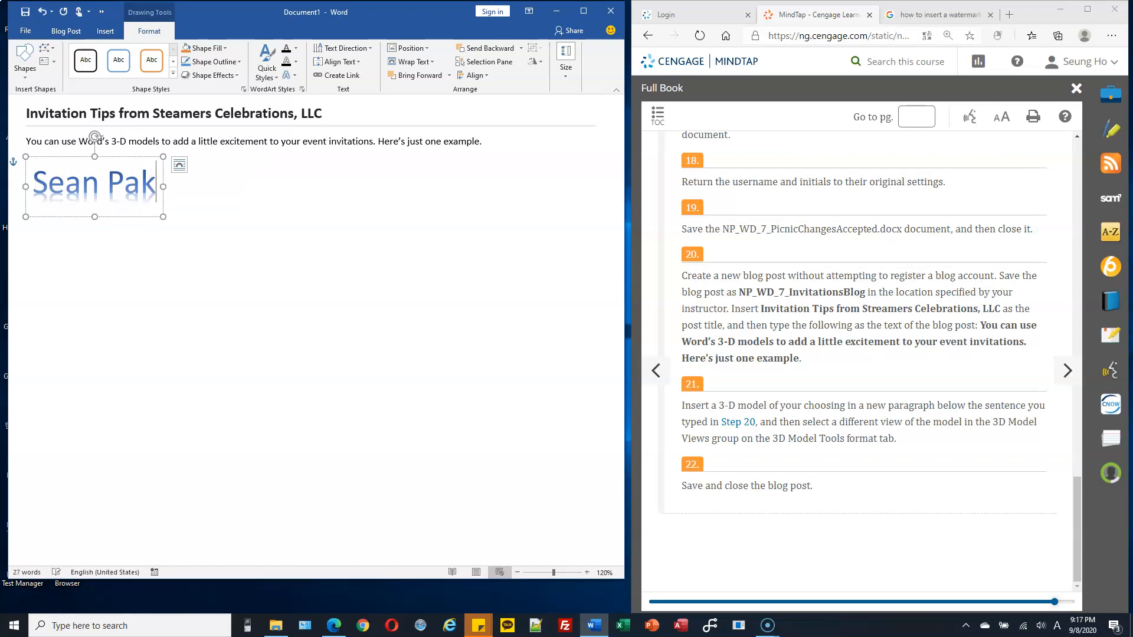
pyautogui.click(203, 207)
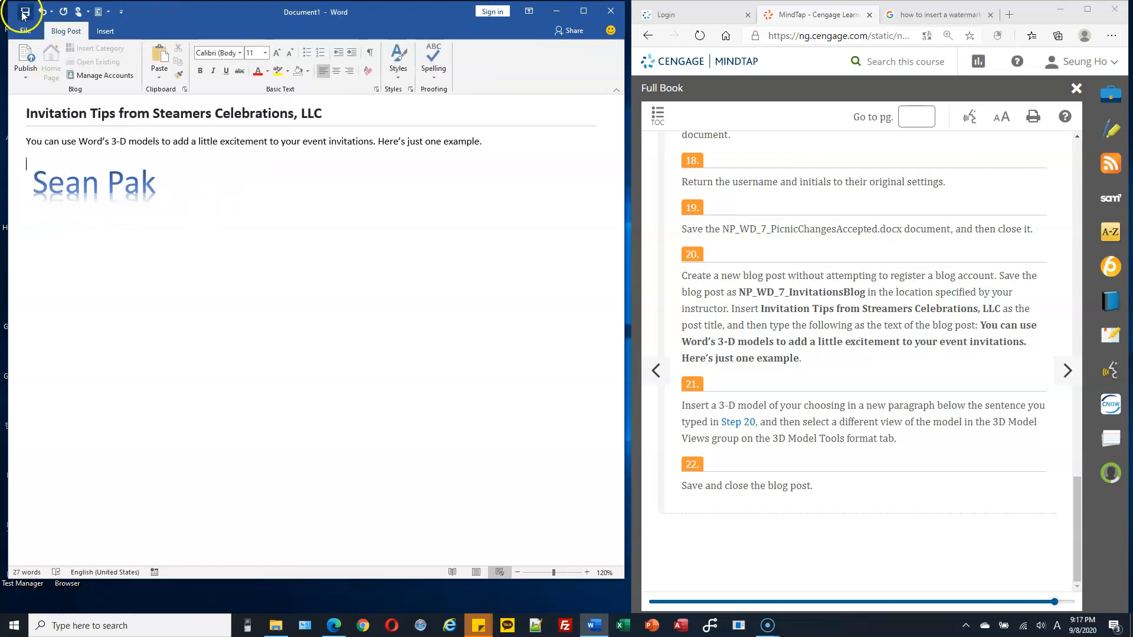
# - Start saving the blog post on this computer and copy the file name NP_WD_7_InvitationsBlog from instruction 20
pyautogui.click(24, 14)
pyautogui.doubleClick(141, 152)
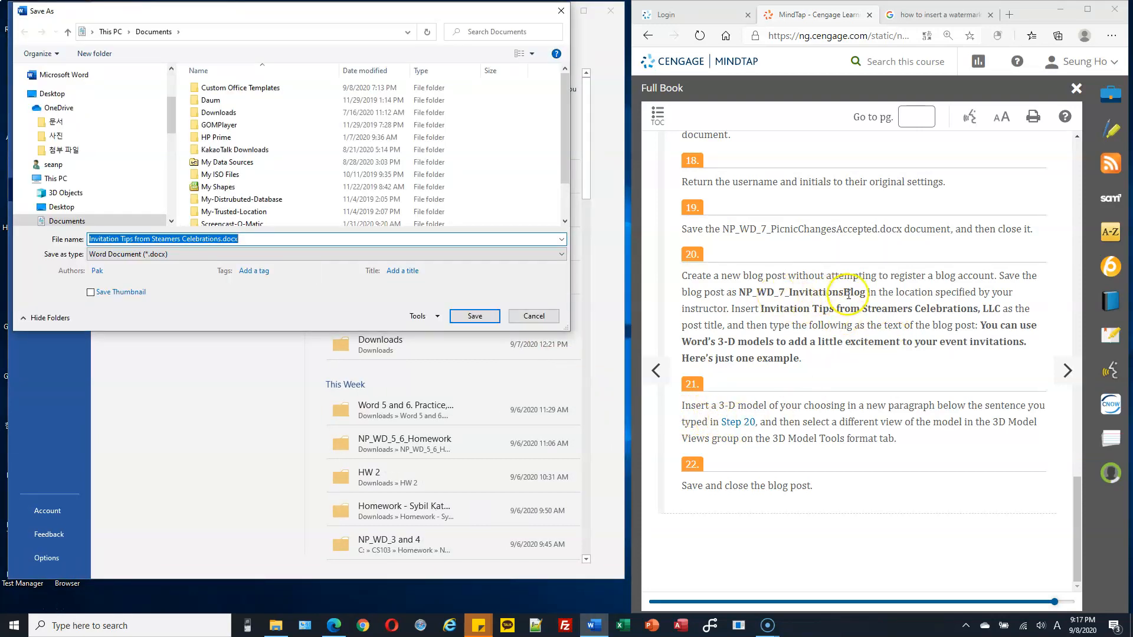
pyautogui.moveTo(866, 293); pyautogui.dragTo(737, 291)
pyautogui.hotkey('ctrl', 'c')
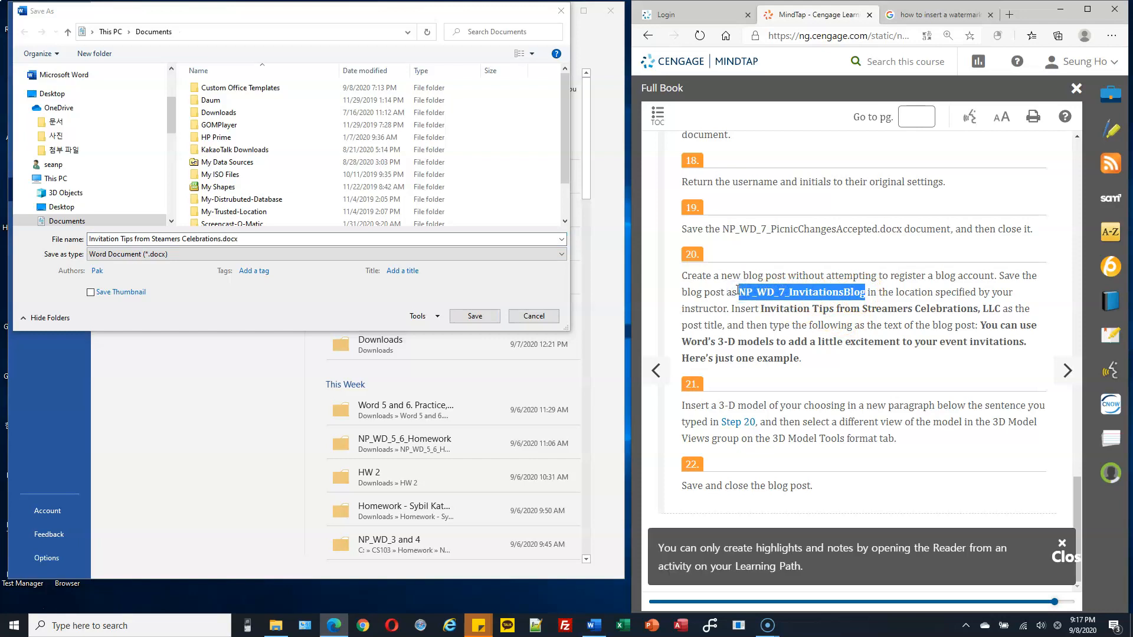
# - Save the blog post as NP_WD_7_InvitationsBlog in the C:\CS103\Homework folder and close it
pyautogui.moveTo(166, 118)
pyautogui.mouseDown()
pyautogui.moveTo(171, 137)
pyautogui.moveTo(170, 123)
pyautogui.mouseUp()
pyautogui.moveTo(171, 125); pyautogui.dragTo(162, 197)
pyautogui.click(29, 168)
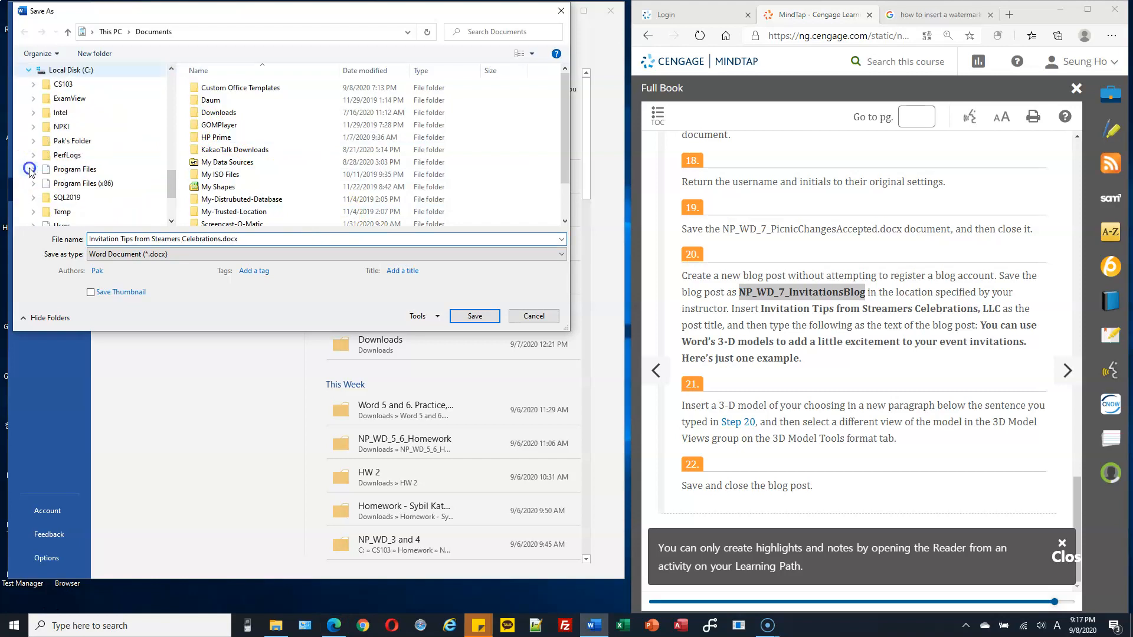
pyautogui.click(33, 84)
pyautogui.click(75, 97)
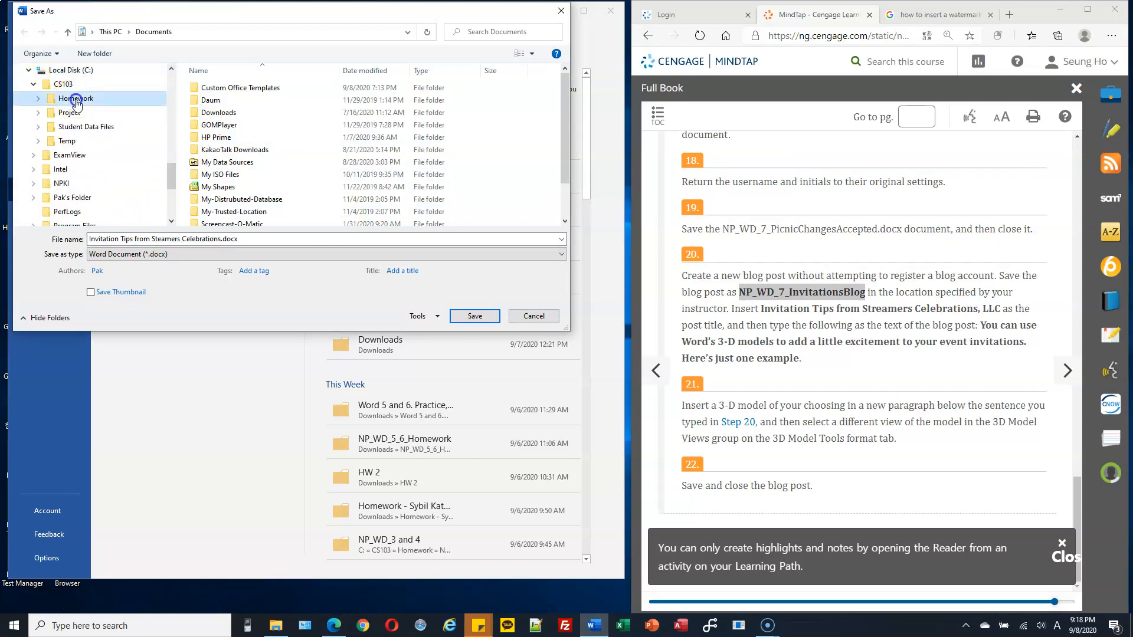
pyautogui.tripleClick(161, 239)
pyautogui.hotkey('ctrl', 'v')
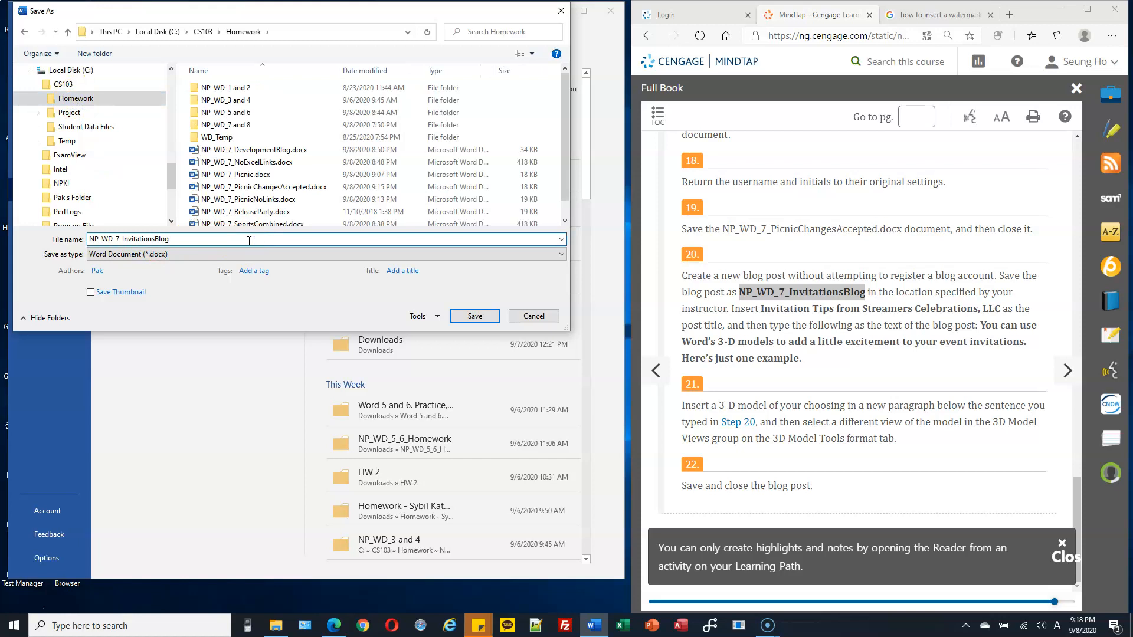
pyautogui.press('Return')
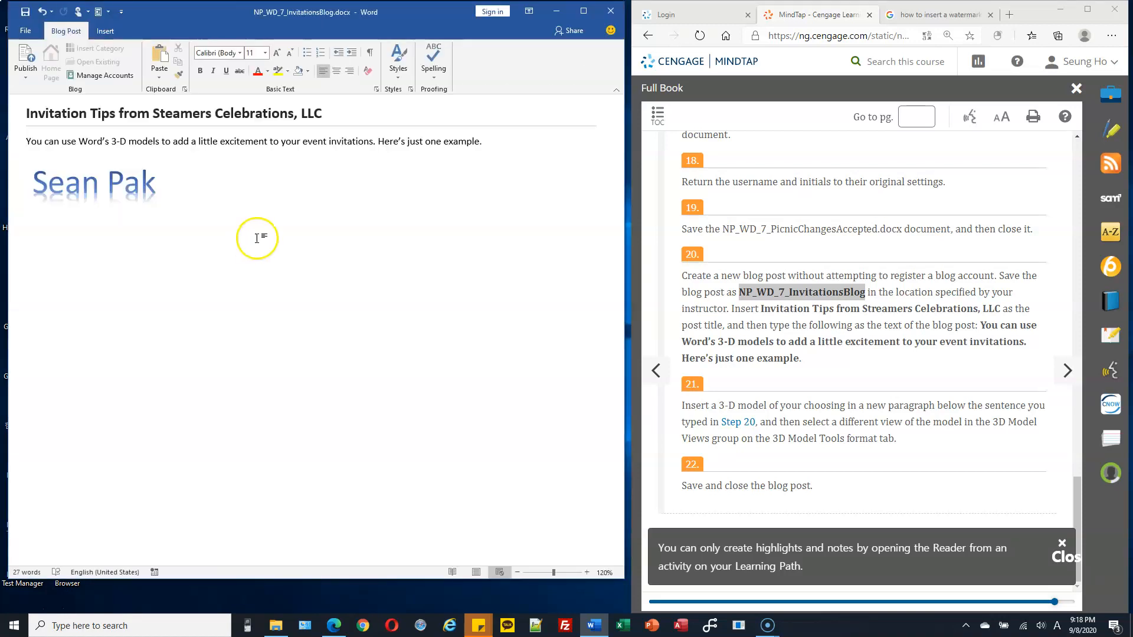
pyautogui.click(612, 13)
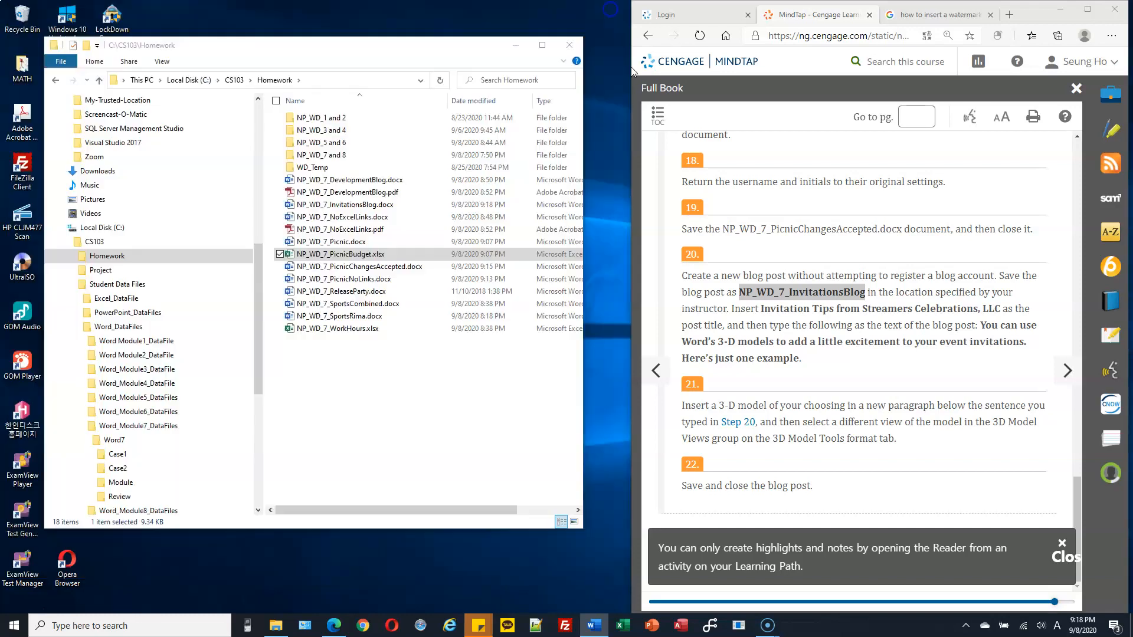